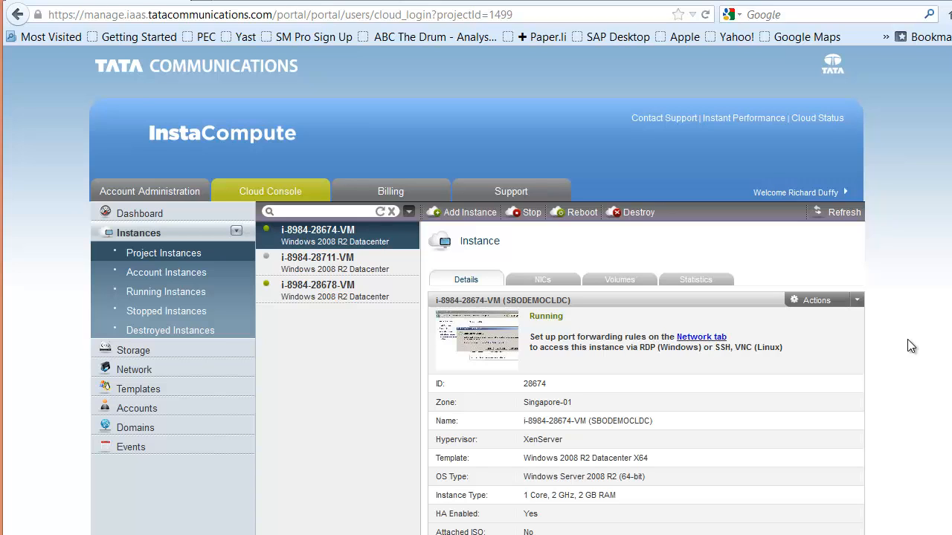
Step: Start adding an instance in the Singapore-01 zone using the Windows 2008R2 X64 Datacenter Edition template
click(468, 214)
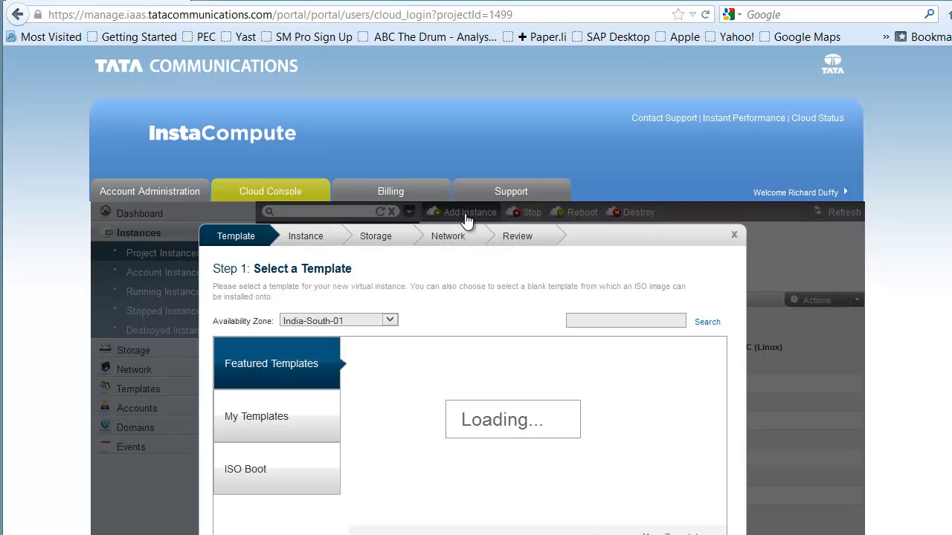
click(390, 322)
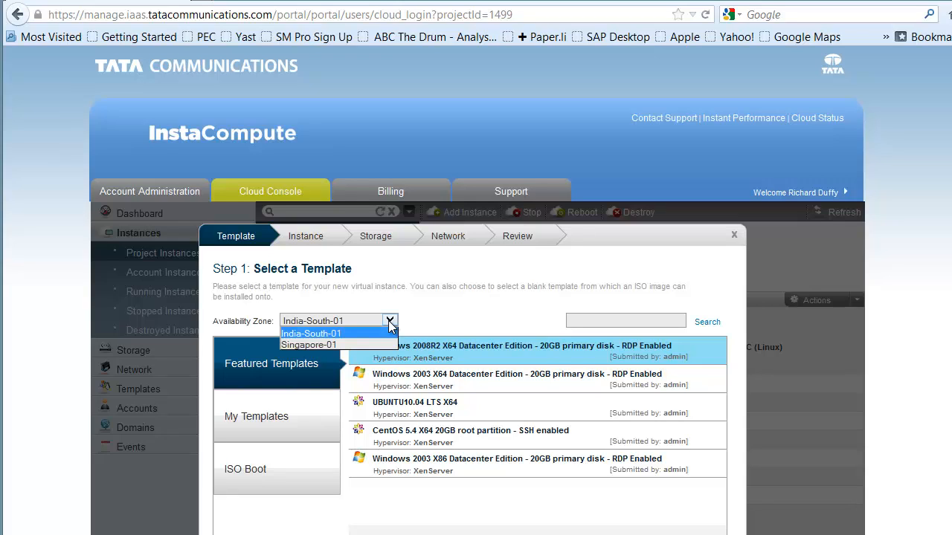
click(351, 344)
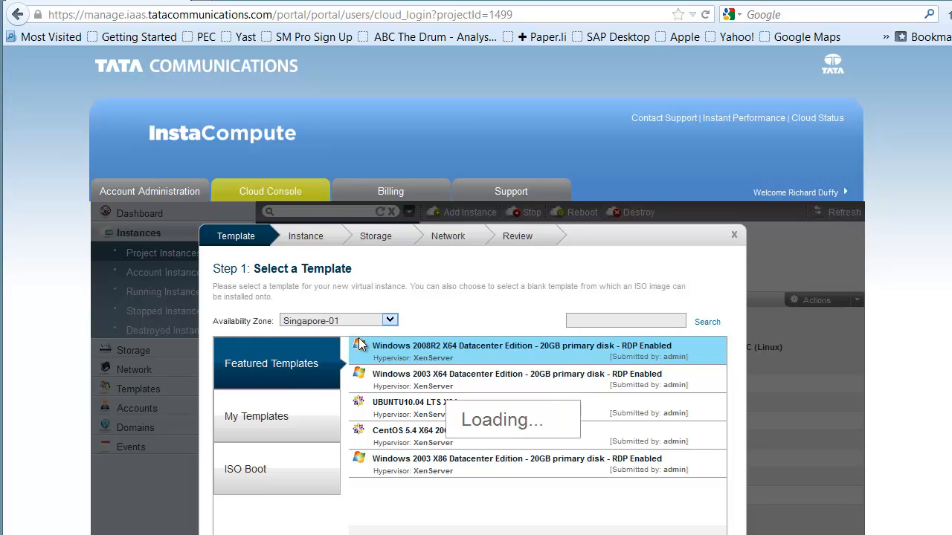
click(453, 350)
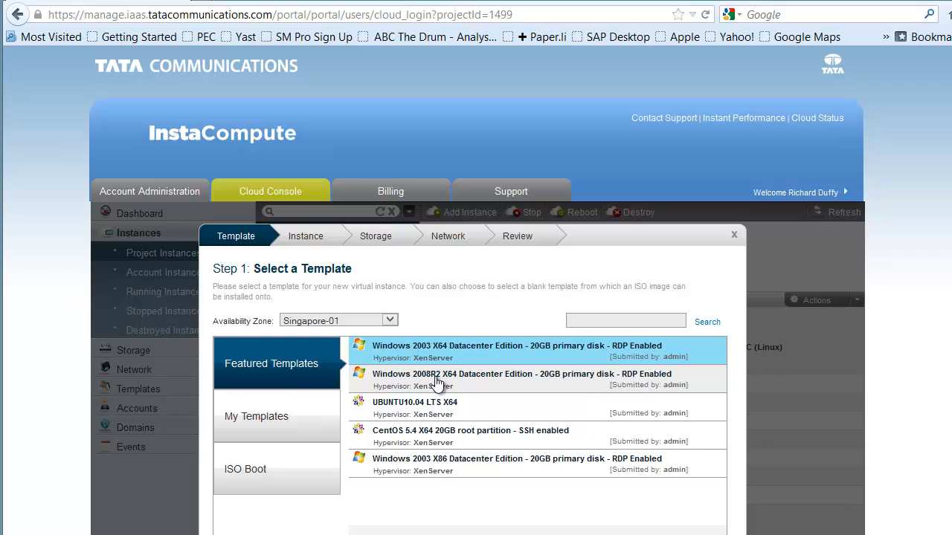
click(438, 383)
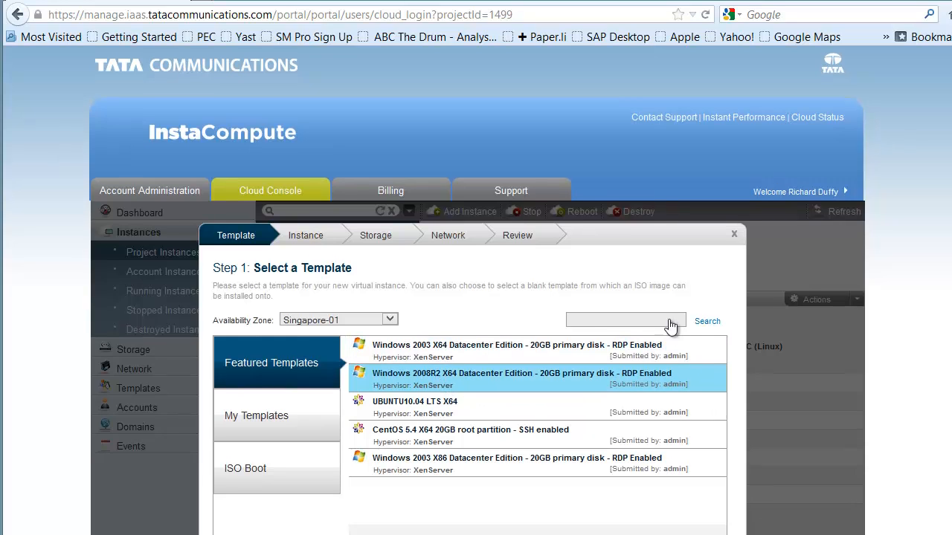
scroll(339, 370, down, 3)
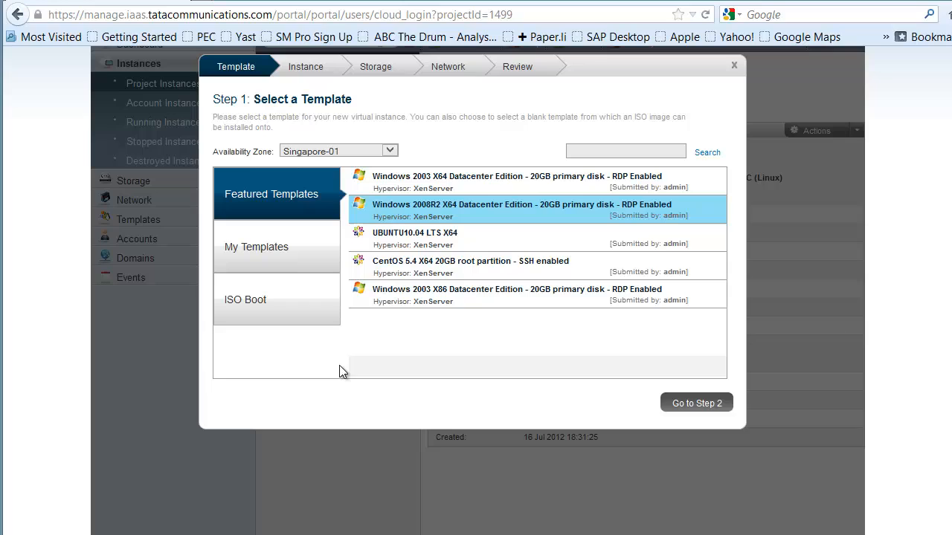
click(693, 405)
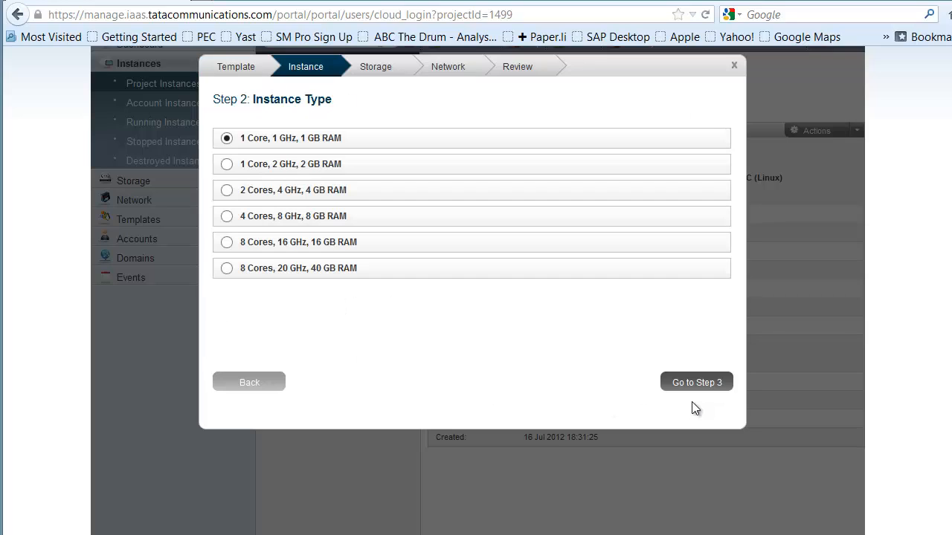
Step: Choose the 8 Cores, 20 GHz, 40 GB RAM instance type and proceed to the data disk offering
scroll(223, 250, up, 3)
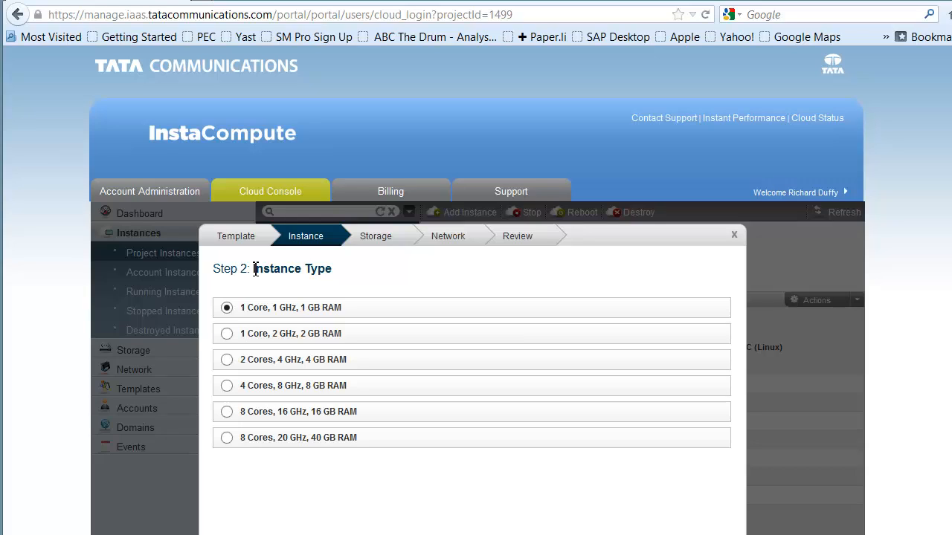
click(228, 438)
scroll(759, 327, down, 6)
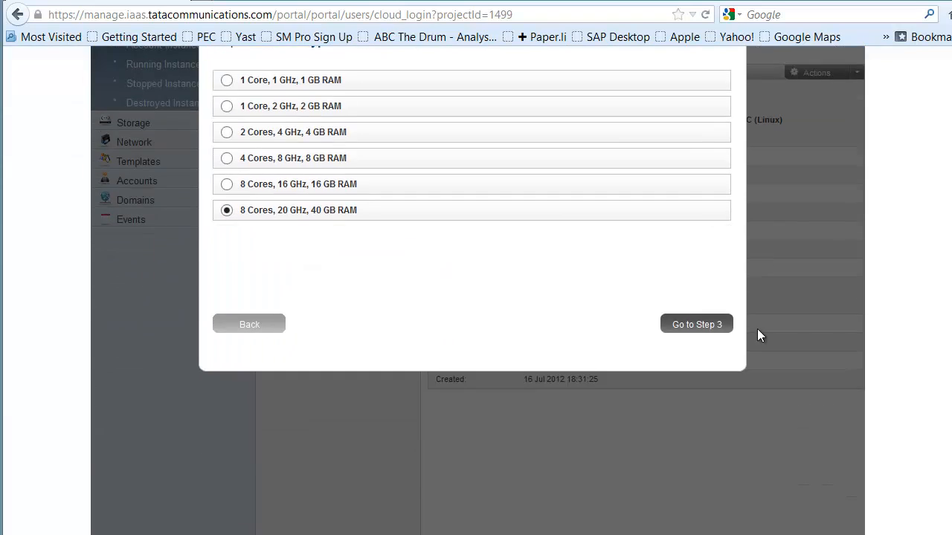
scroll(756, 330, up, 6)
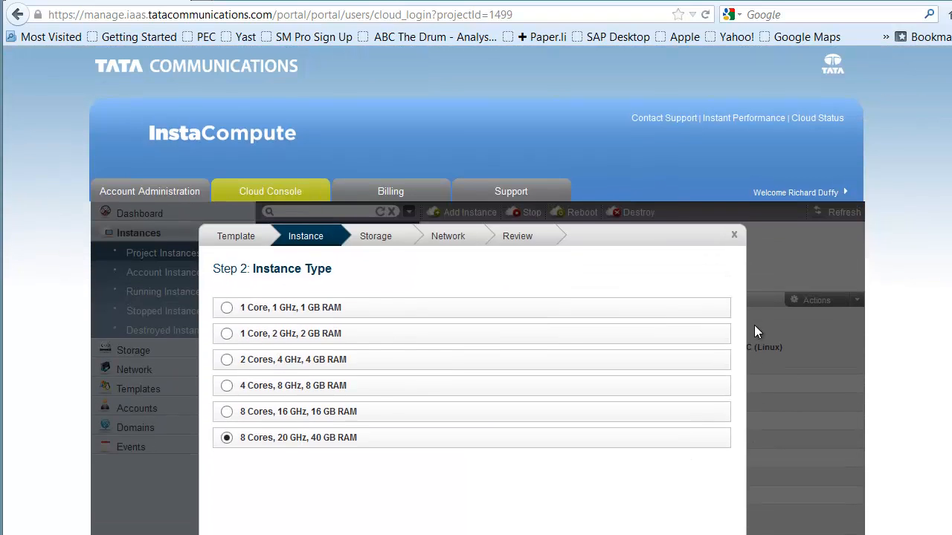
scroll(941, 262, down, 2)
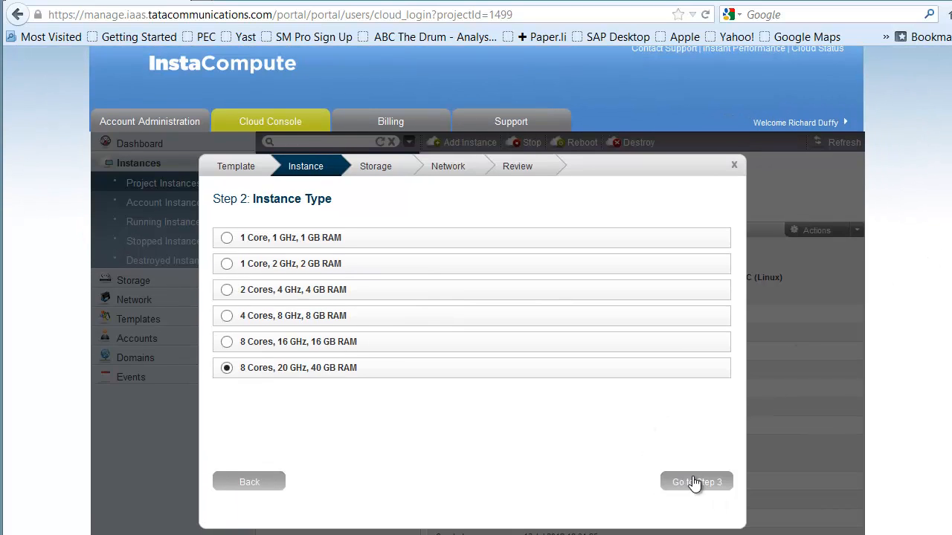
click(696, 484)
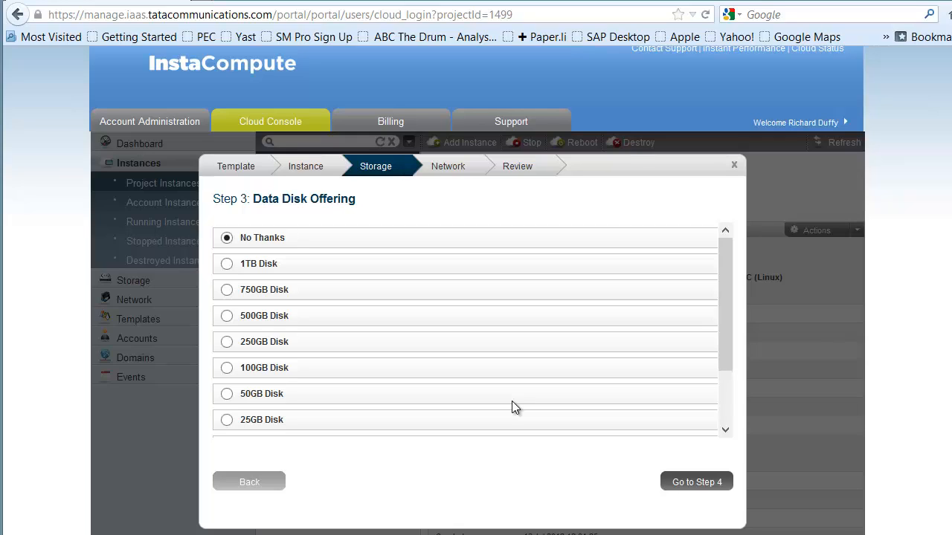
Step: Add a 1TB data disk and accept the Internet Connected Virtual Network for the instance
scroll(257, 390, down, 2)
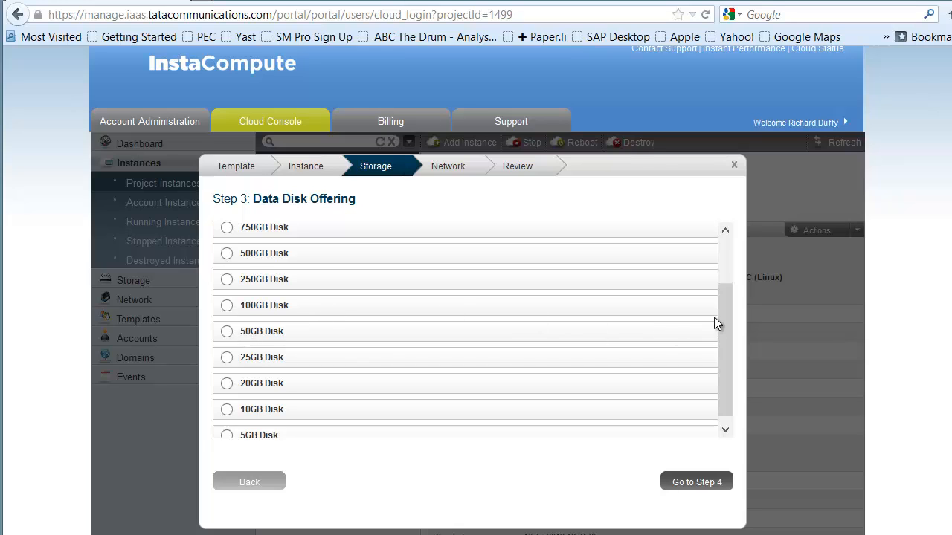
drag(723, 314, 735, 270)
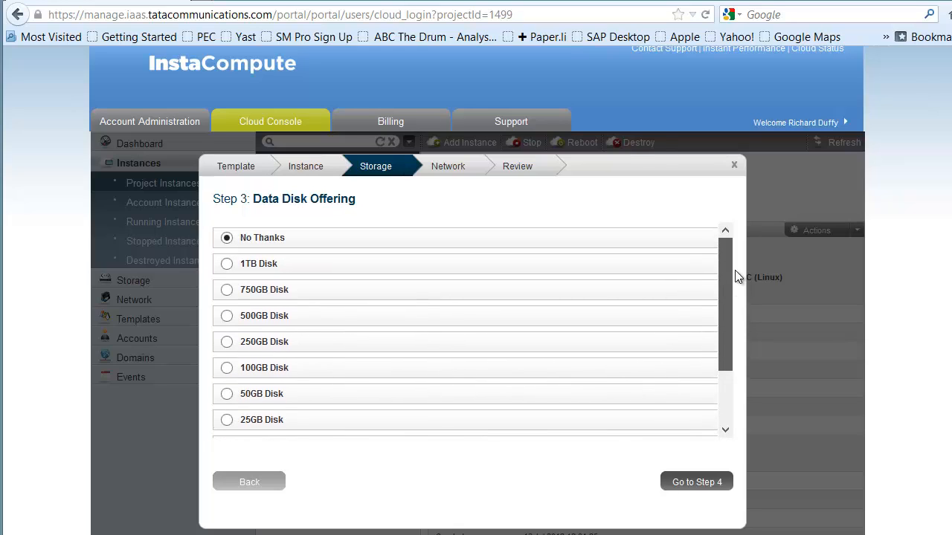
click(226, 265)
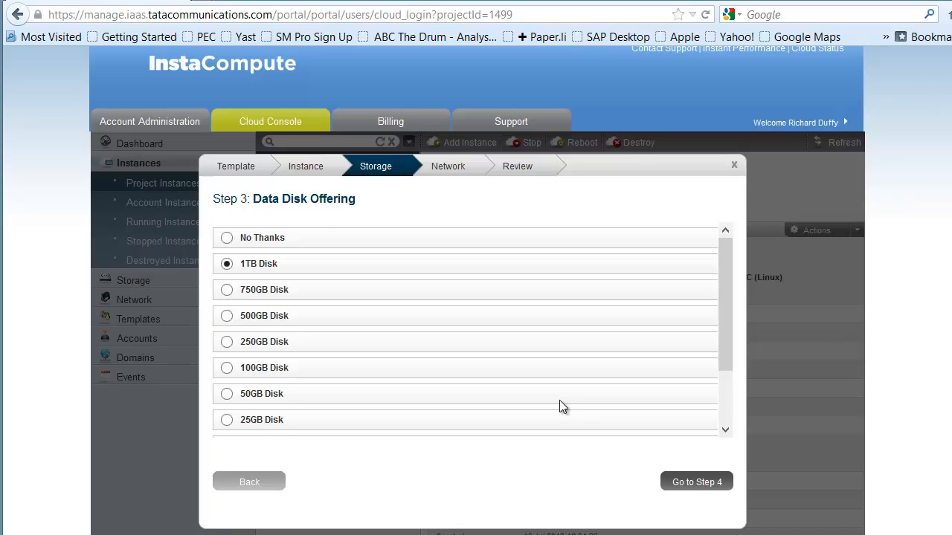
click(688, 487)
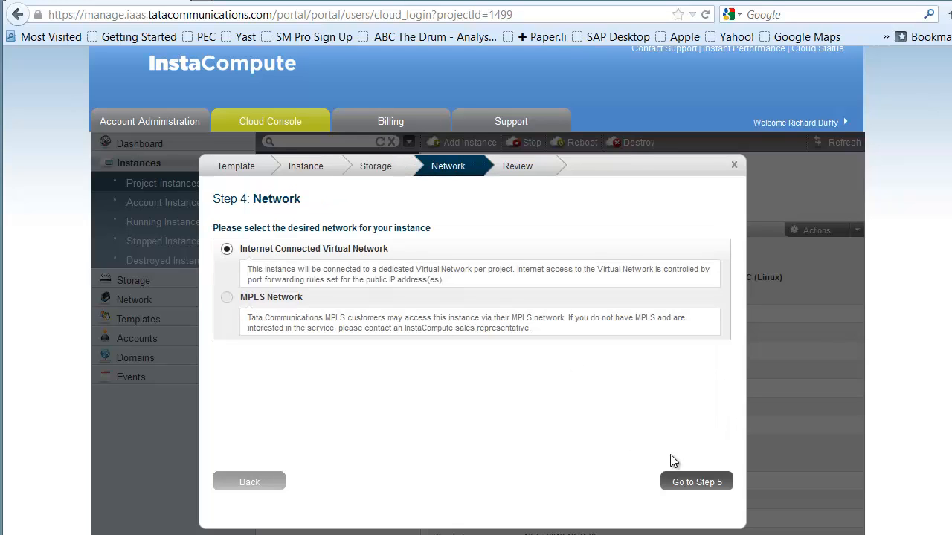
click(692, 482)
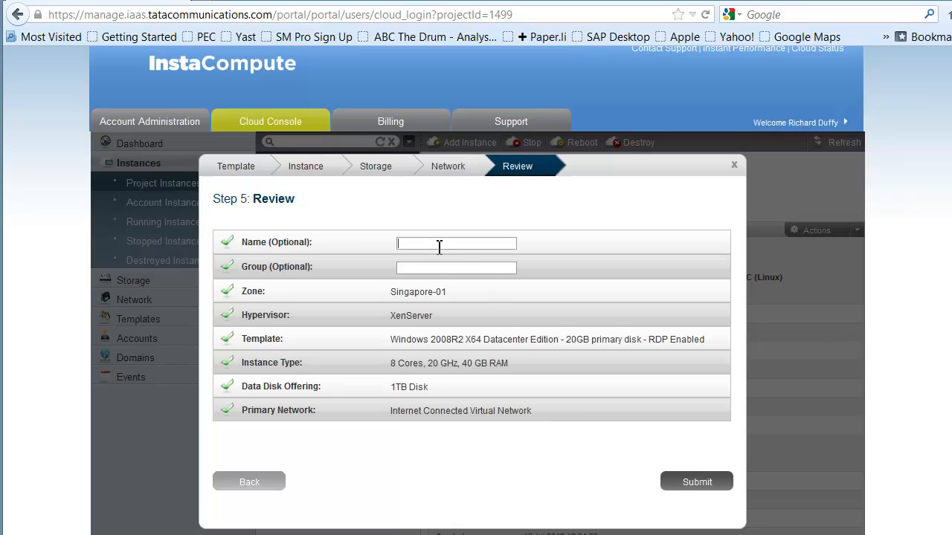
Step: Name the instance SBODEMOCLSQLA, assign it to group SBODEMOCL, and submit it for creation
text(SBODEMOCLSQLA)
text(SBODEMOCL)
click(707, 482)
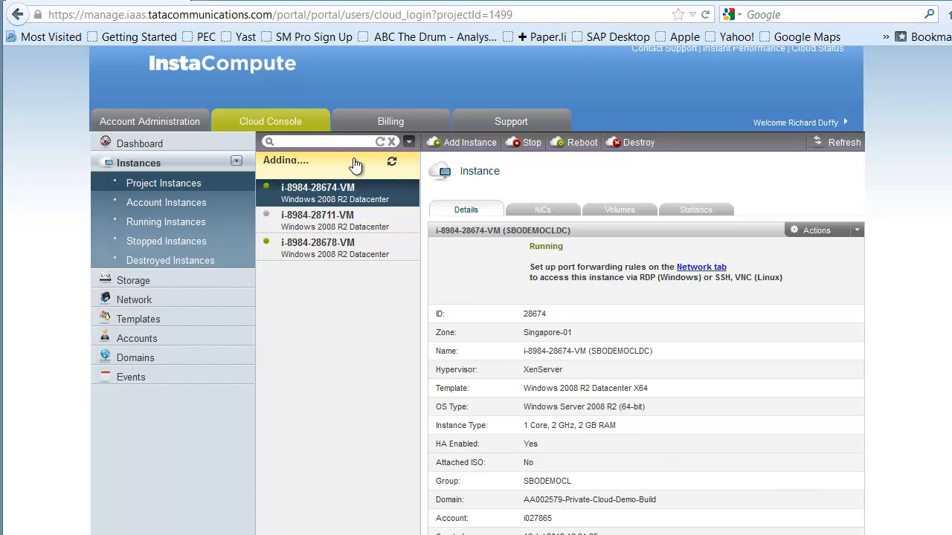
Step: Start a second instance in the Singapore-01 zone from the Windows 2008R2 X64 Datacenter Edition template
click(458, 145)
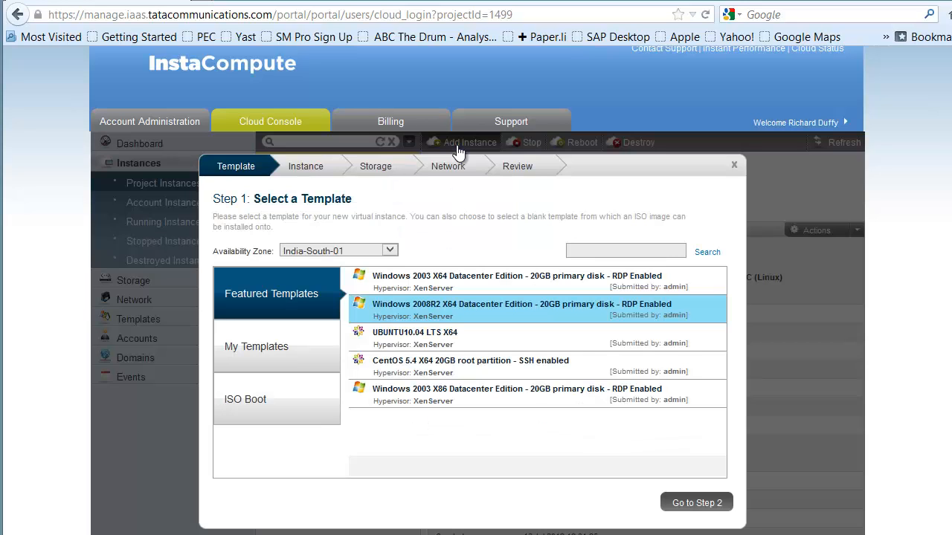
click(388, 252)
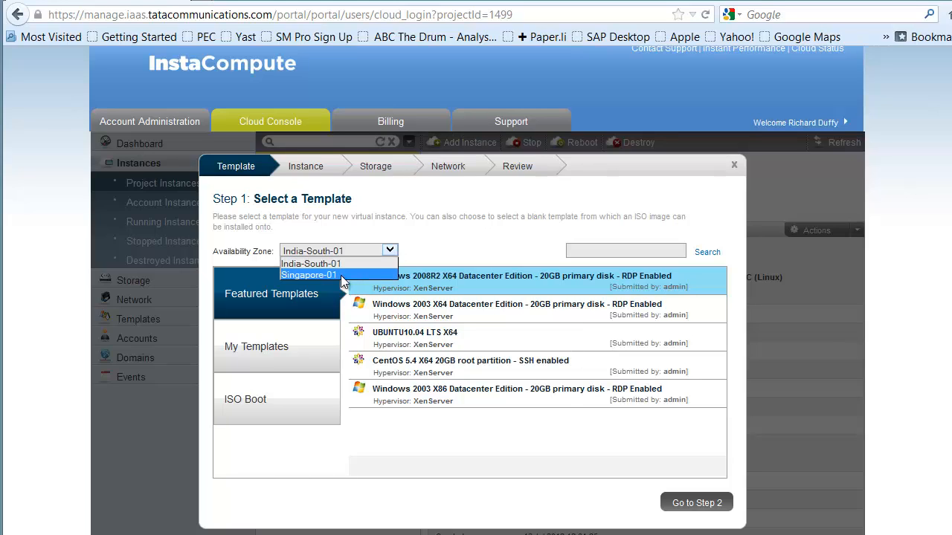
click(339, 276)
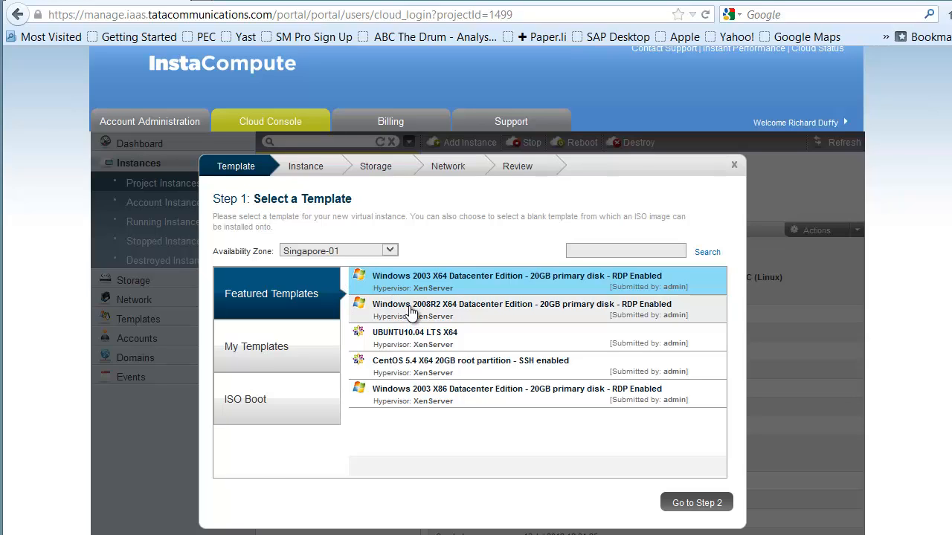
click(411, 311)
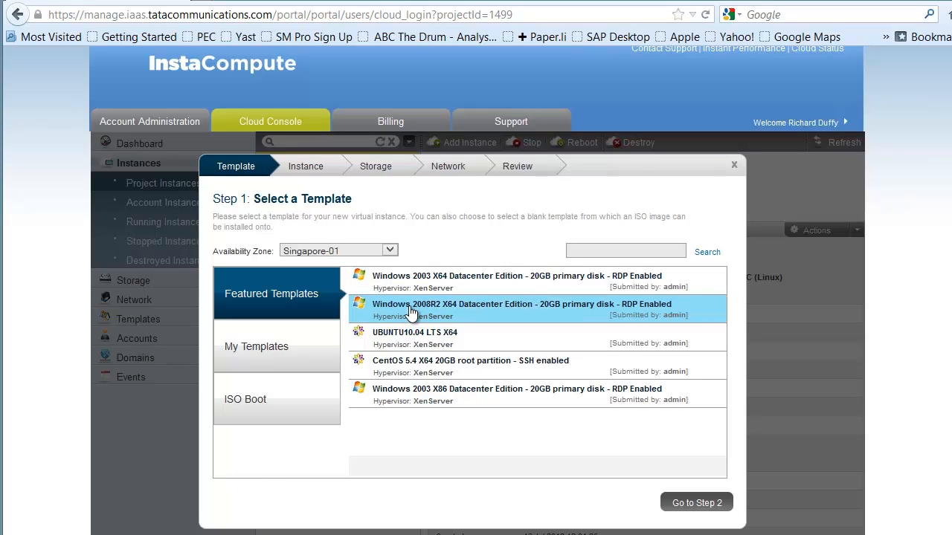
click(697, 503)
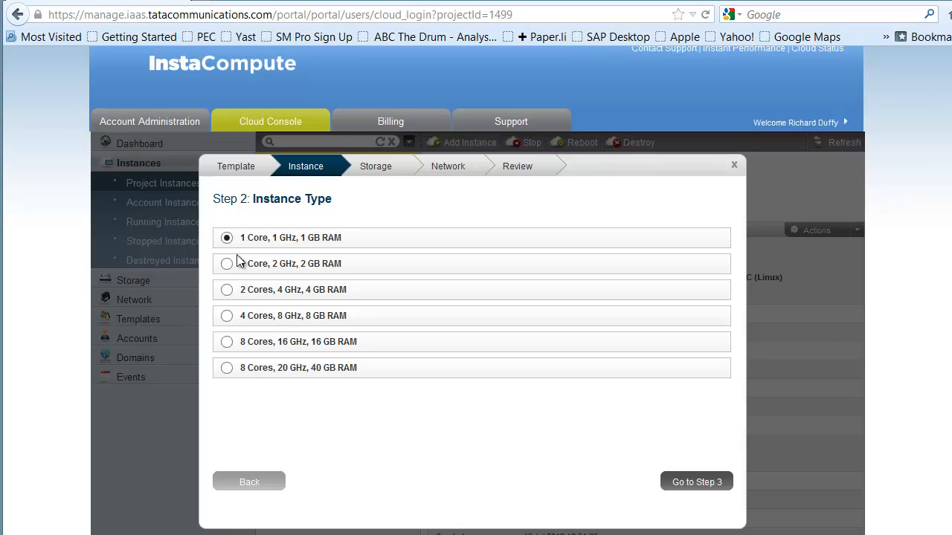
Step: Give the second instance 8 Cores, 20 GHz, 40 GB RAM and a 500GB data disk, keeping the Internet Connected Virtual Network
click(228, 369)
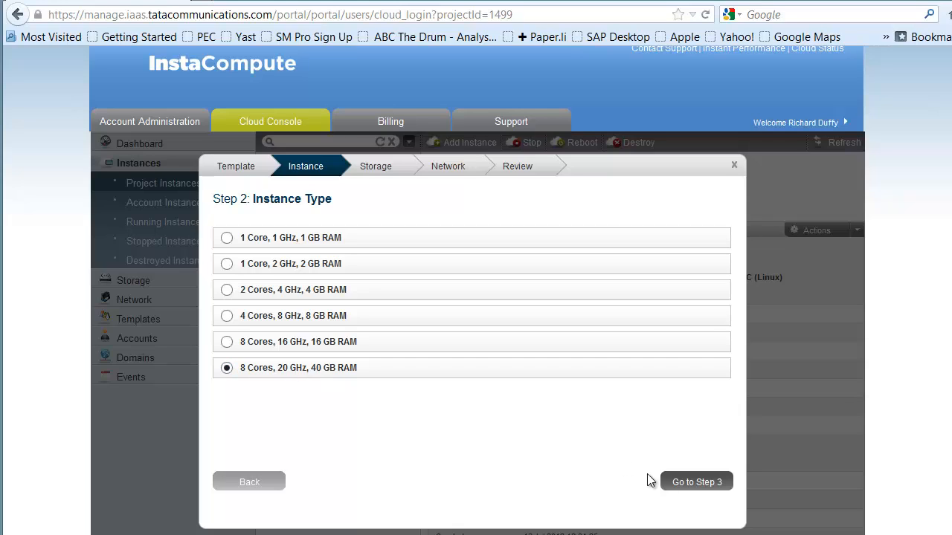
click(697, 482)
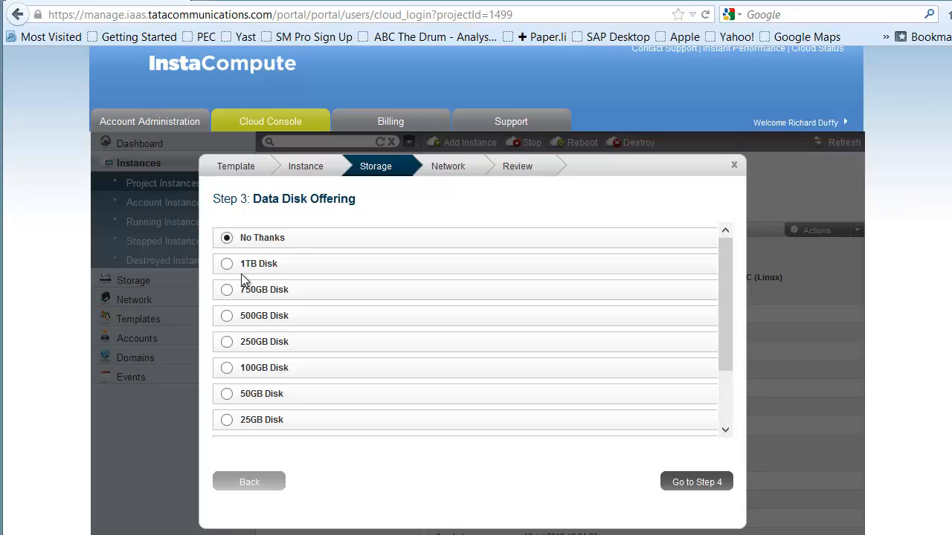
click(227, 316)
click(698, 483)
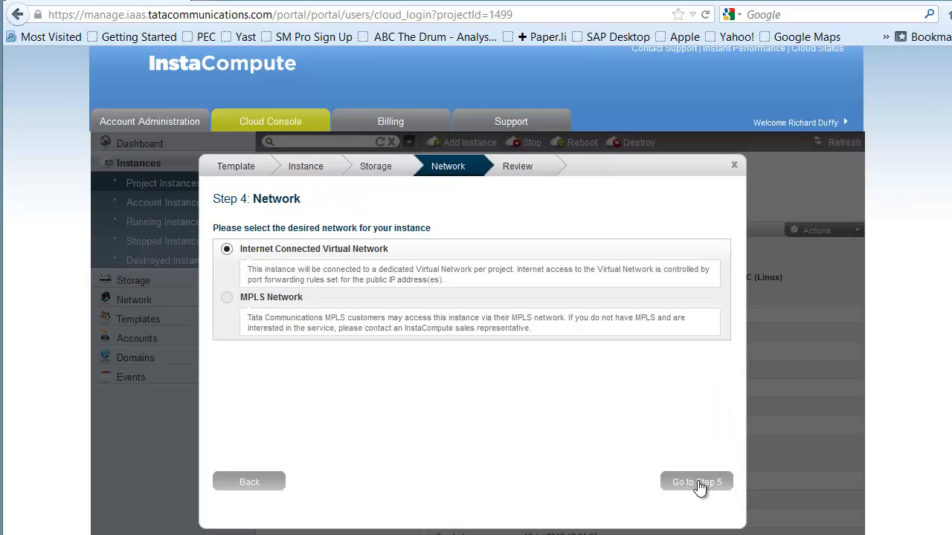
click(713, 492)
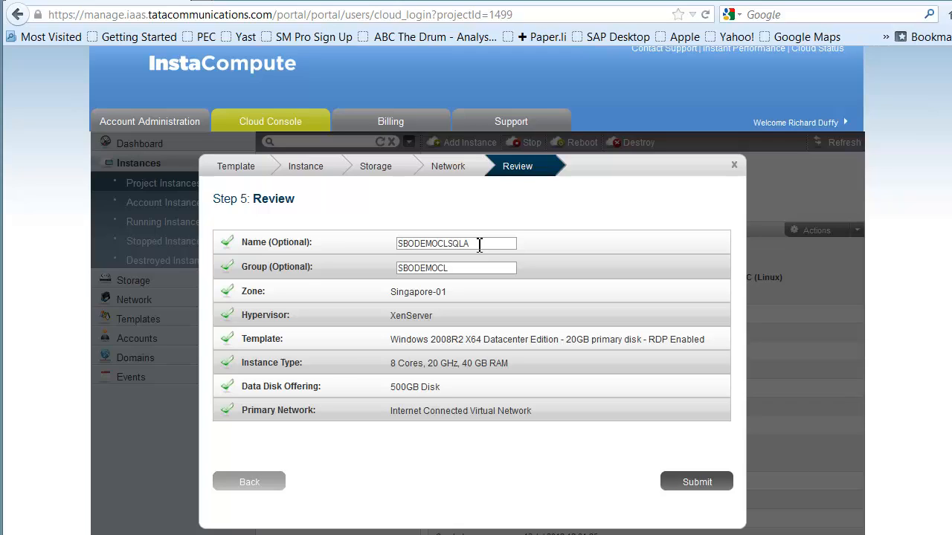
Step: Change the second instance's name to SBODEMOCLRDS1, keeping group SBODEMOCL, and submit it for creation
key(BackSpace)
key(BackSpace)
key(BackSpace)
key(BackSpace)
text(RDS1)
click(700, 484)
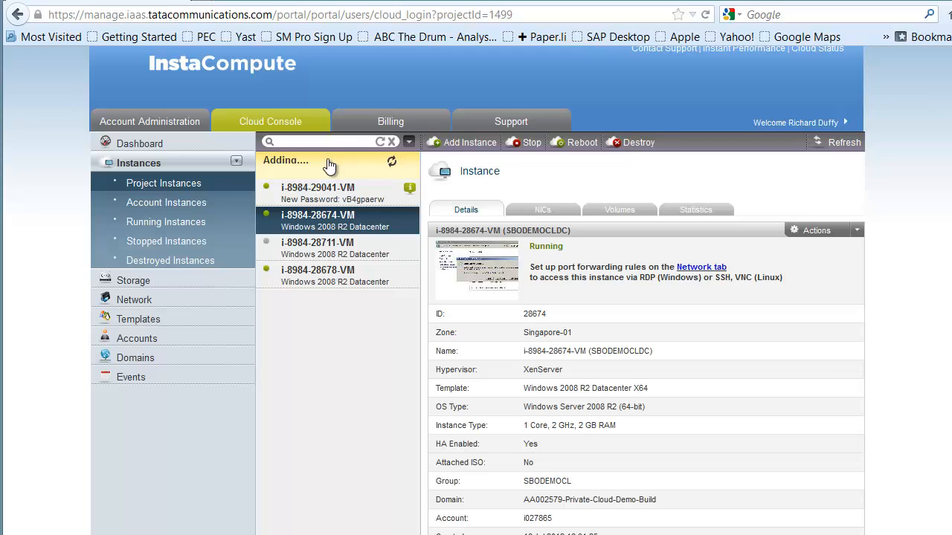
Step: Start a third instance in the Singapore-01 zone from the Windows 2008R2 X64 Datacenter Edition template
click(461, 143)
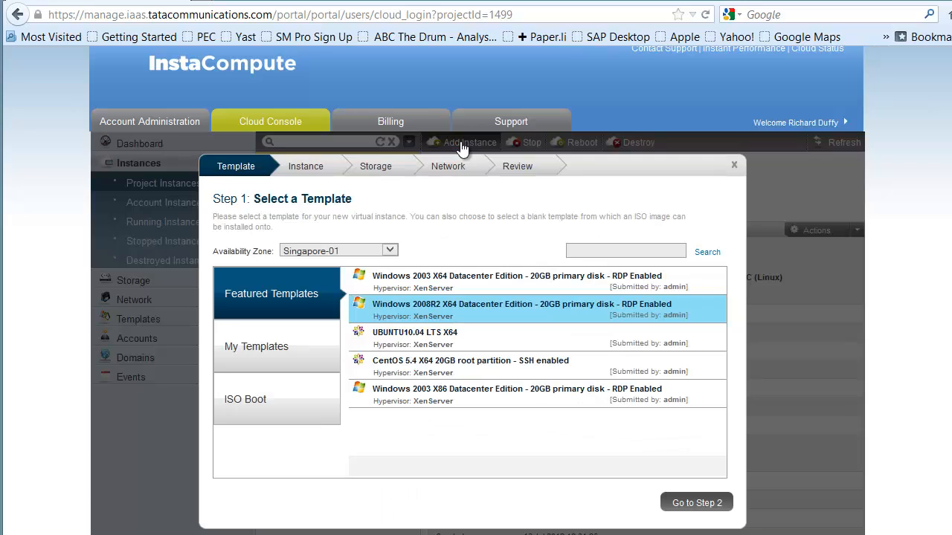
click(390, 253)
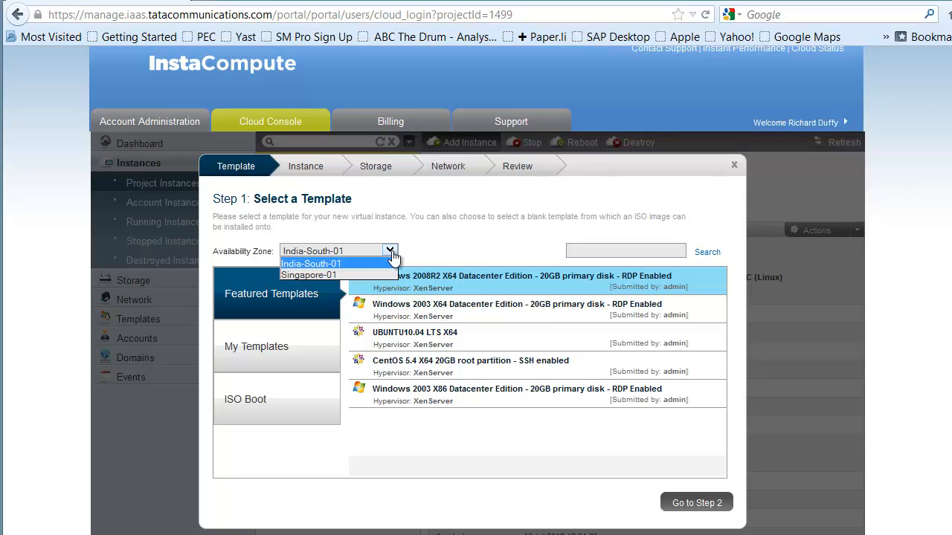
click(305, 274)
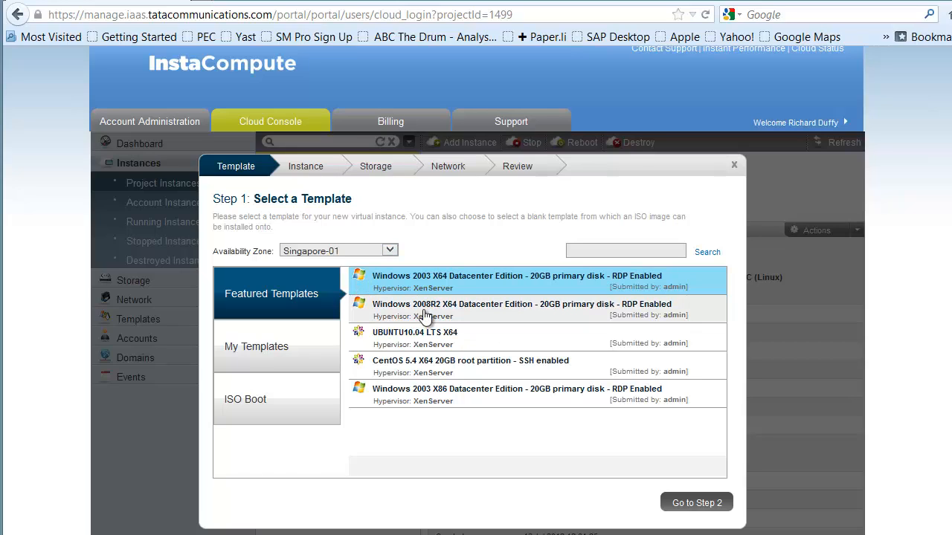
click(428, 316)
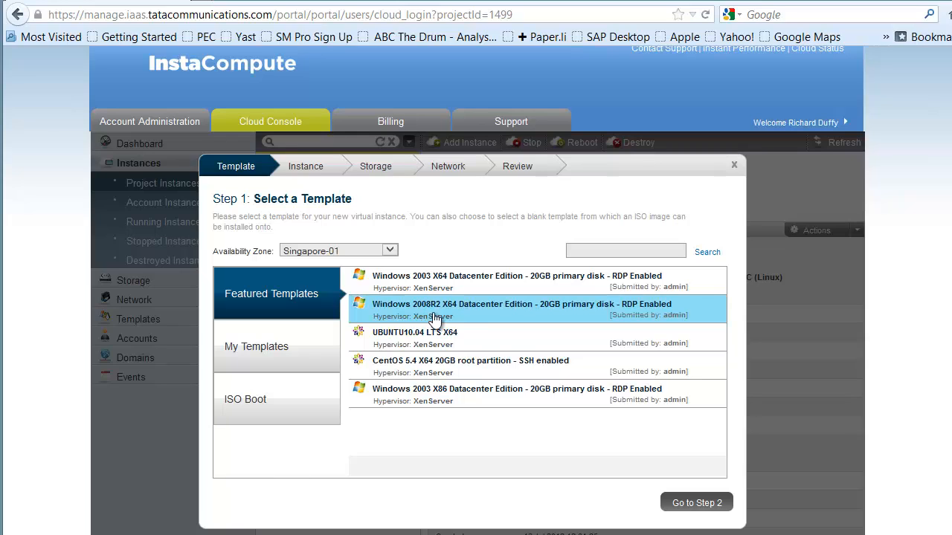
click(699, 505)
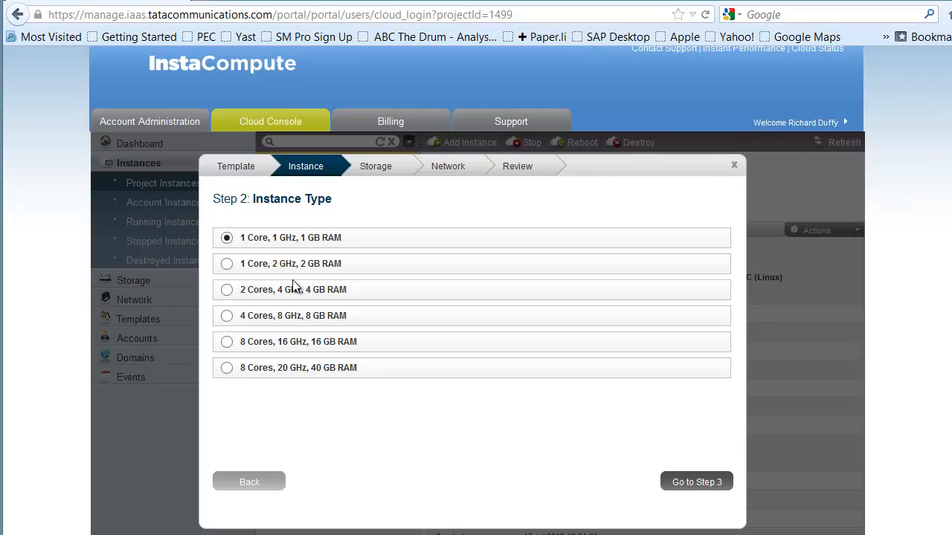
Step: Give the third instance 2 Cores, 4 GHz, 4 GB RAM and a 500GB data disk, and proceed to the review with the Internet Connected Virtual Network
click(227, 290)
click(699, 482)
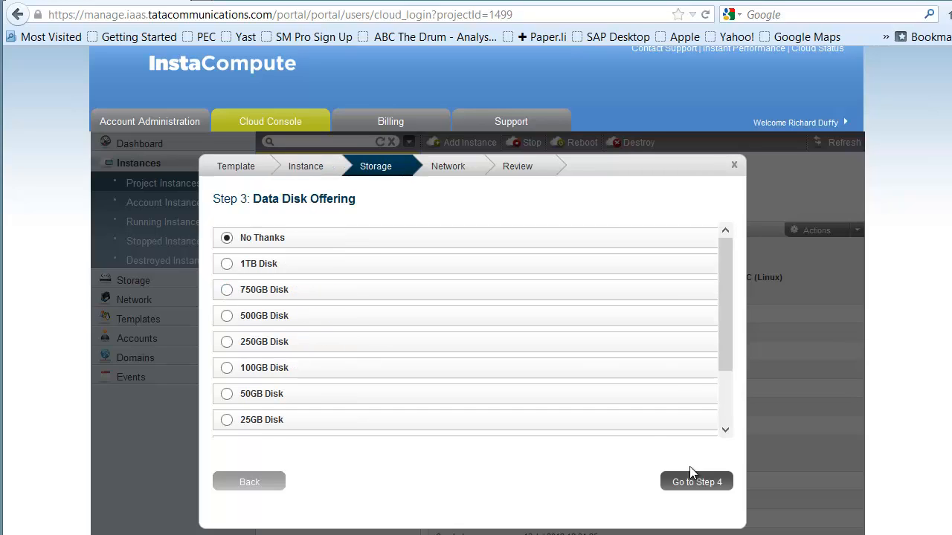
click(227, 316)
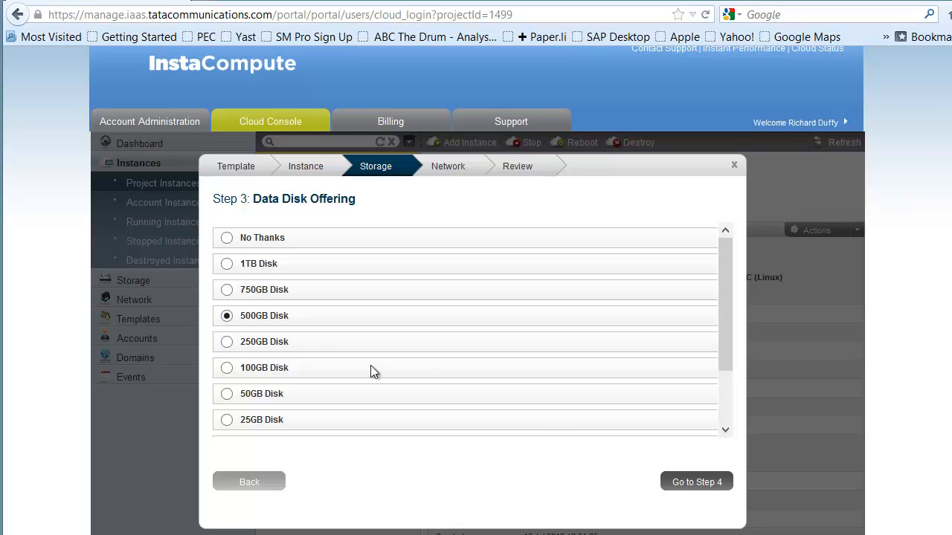
click(692, 483)
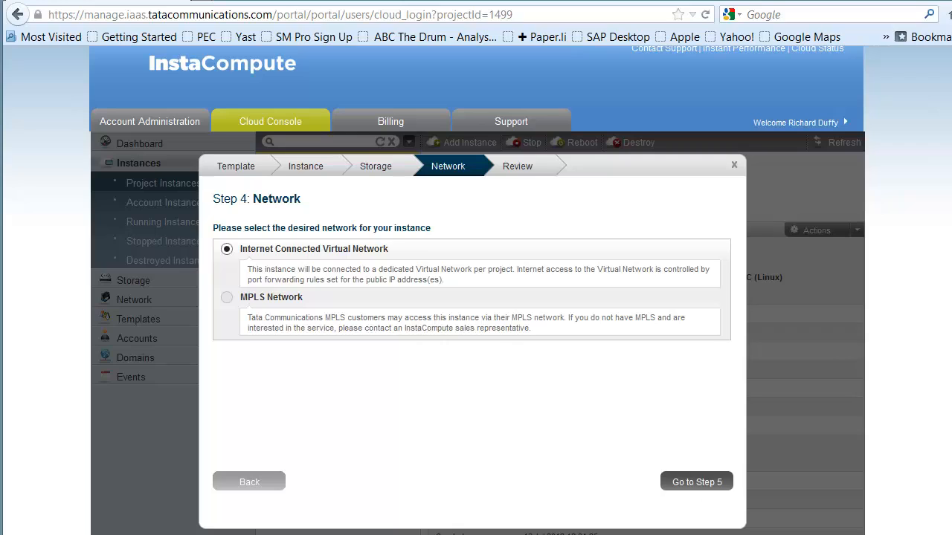
click(712, 485)
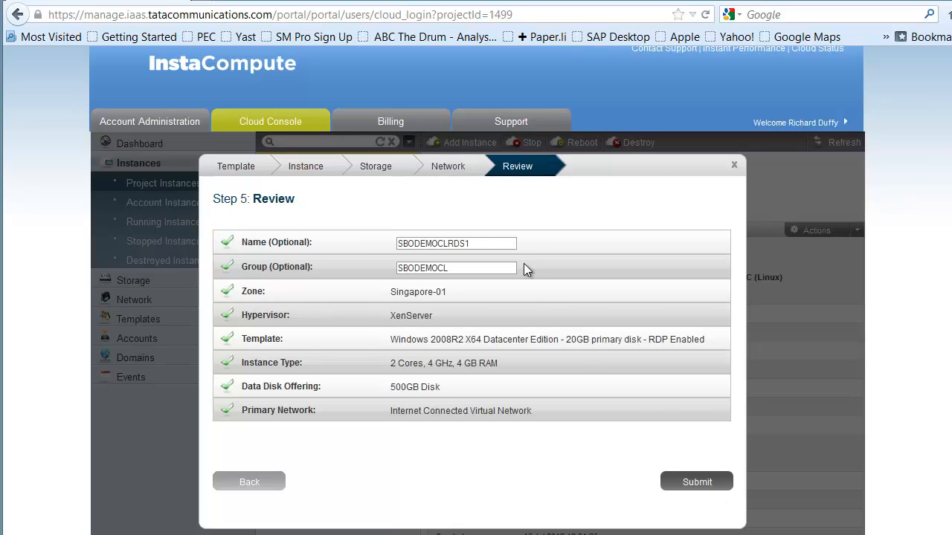
Step: Change the third instance's name to SBODEMOCLCCC, keeping group SBODEMOCL, and submit it for creation
click(491, 242)
key(BackSpace)
key(BackSpace)
key(BackSpace)
text(CCC)
click(691, 482)
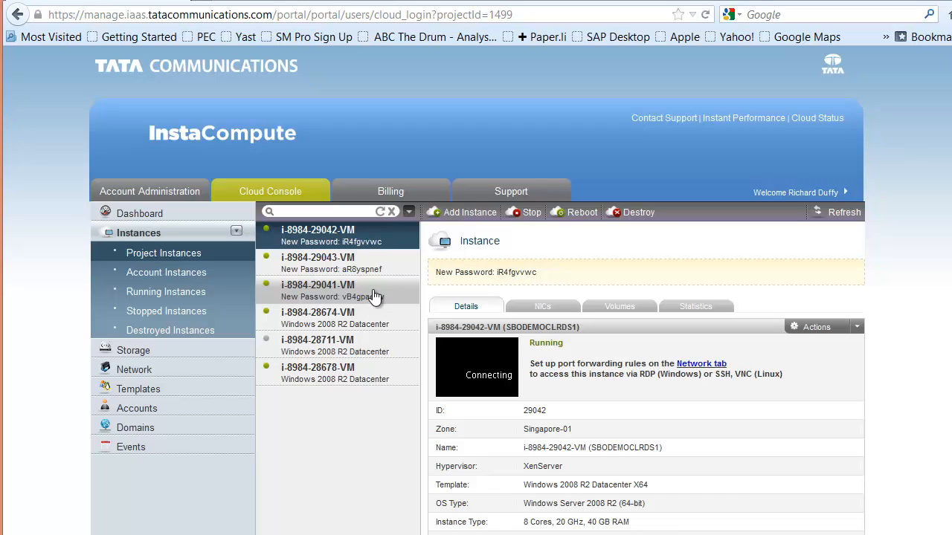
Step: Open the port forwarding rules of the Singapore-01 public IP address 180.87.41.160
click(136, 376)
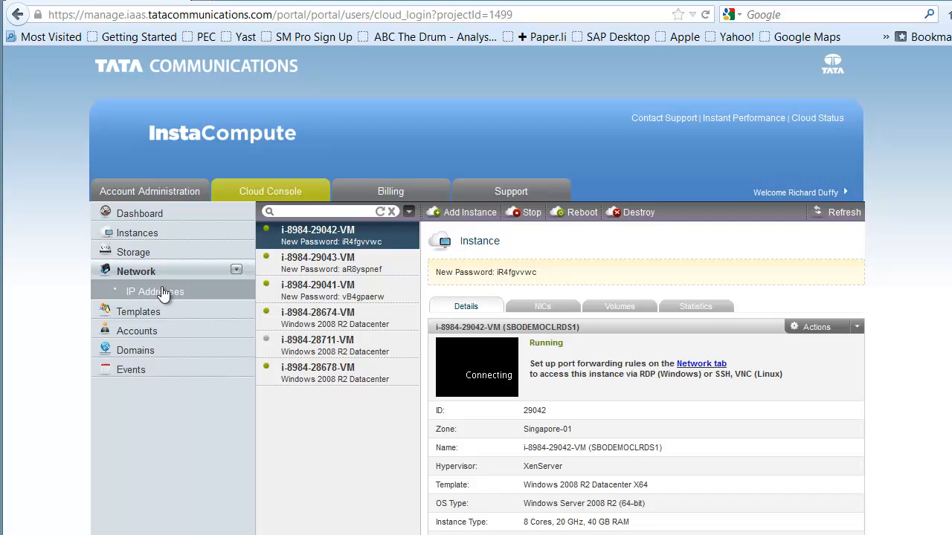
click(163, 293)
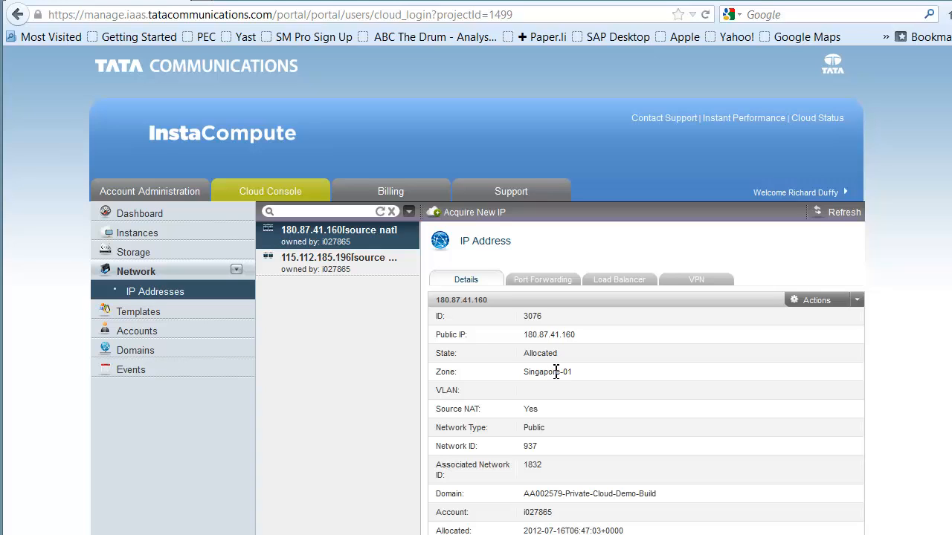
click(330, 265)
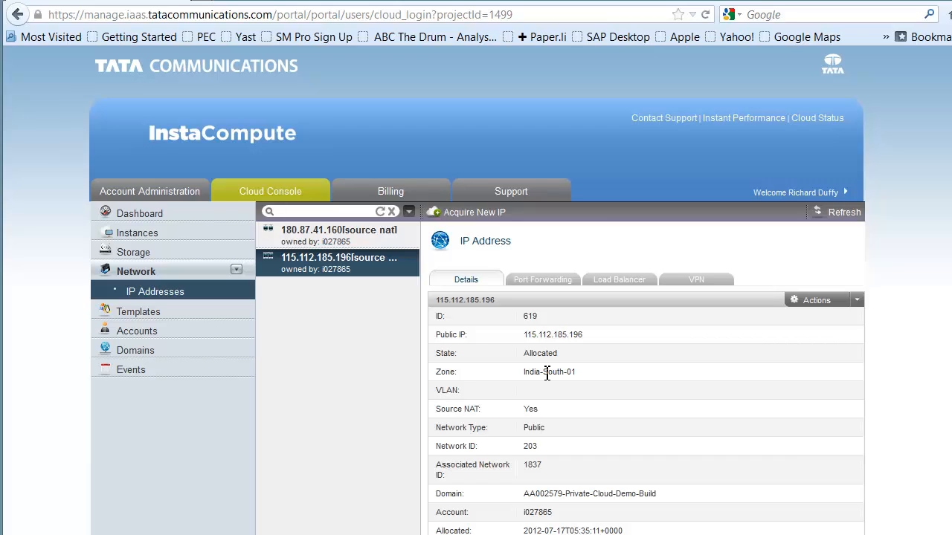
click(337, 233)
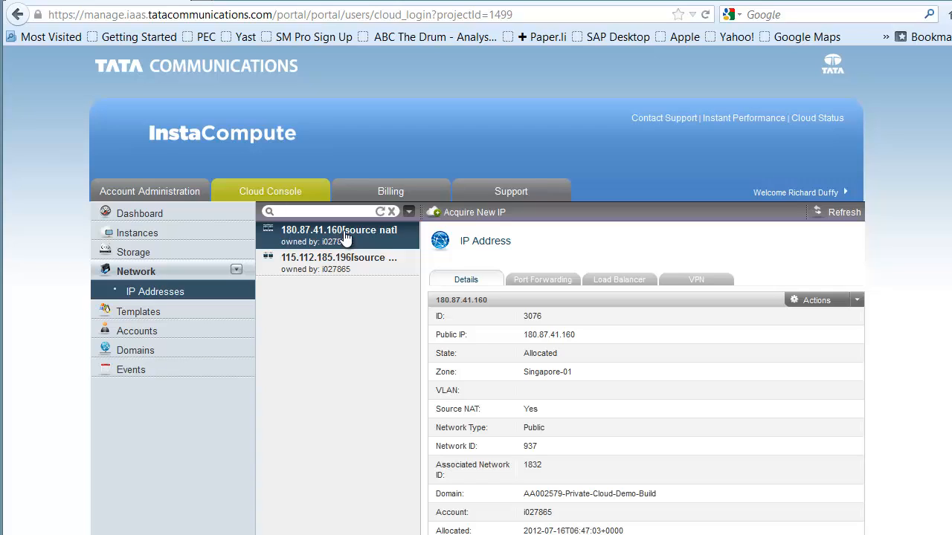
click(534, 280)
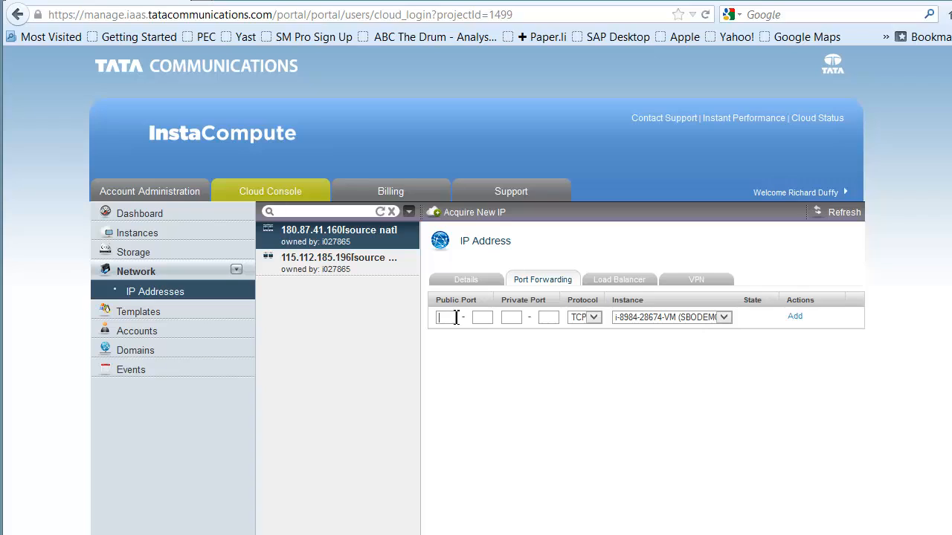
text(338933893389)
Step: Add a TCP port forwarding rule from public port 3389 to private port 3389 on the SBODEMOCLRDS1 instance
click(545, 318)
text(3389)
click(724, 320)
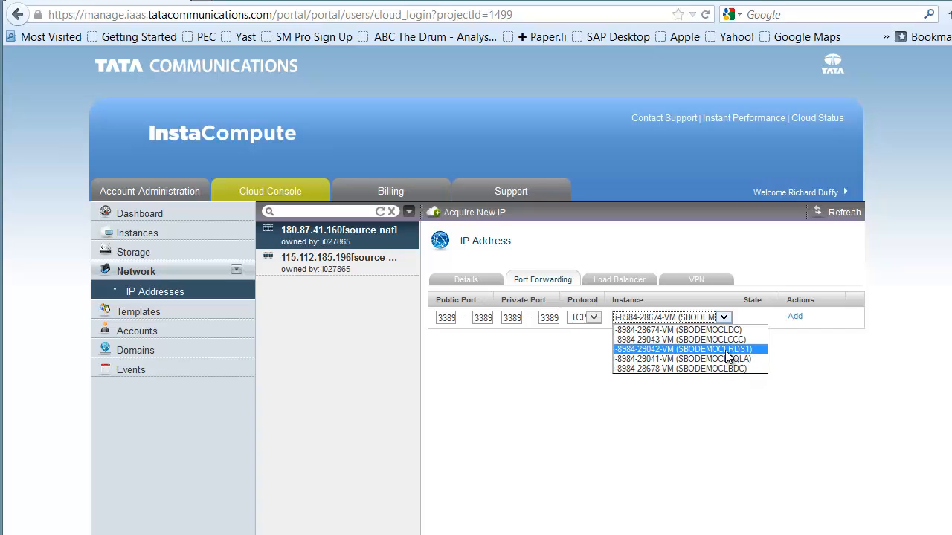
click(728, 349)
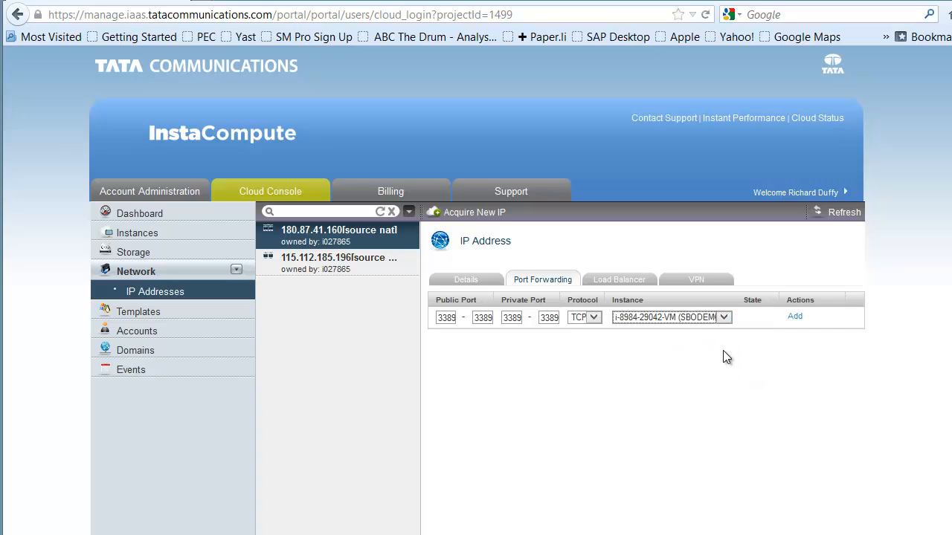
click(802, 318)
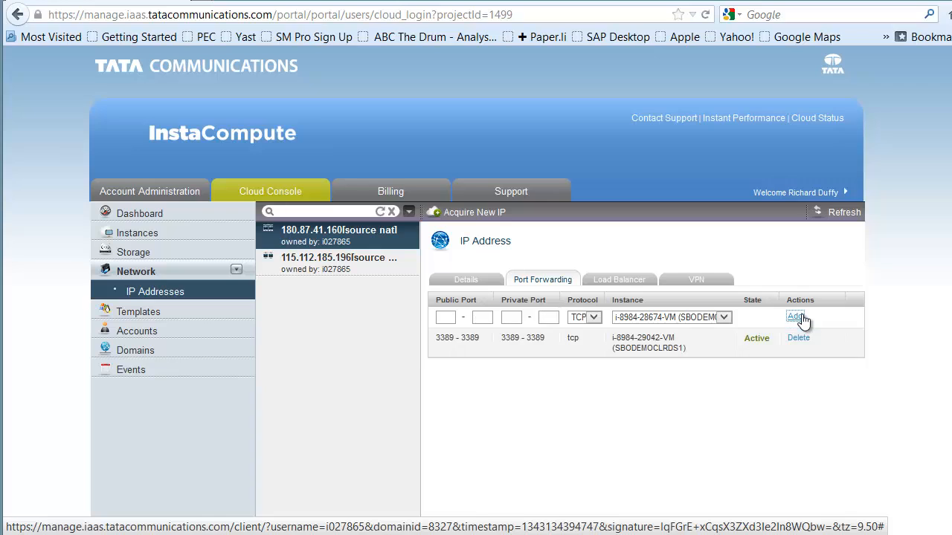
Step: Add a TCP port forwarding rule from public port 80 to private port 80 on the SBODEMOCLRDS1 instance
click(444, 318)
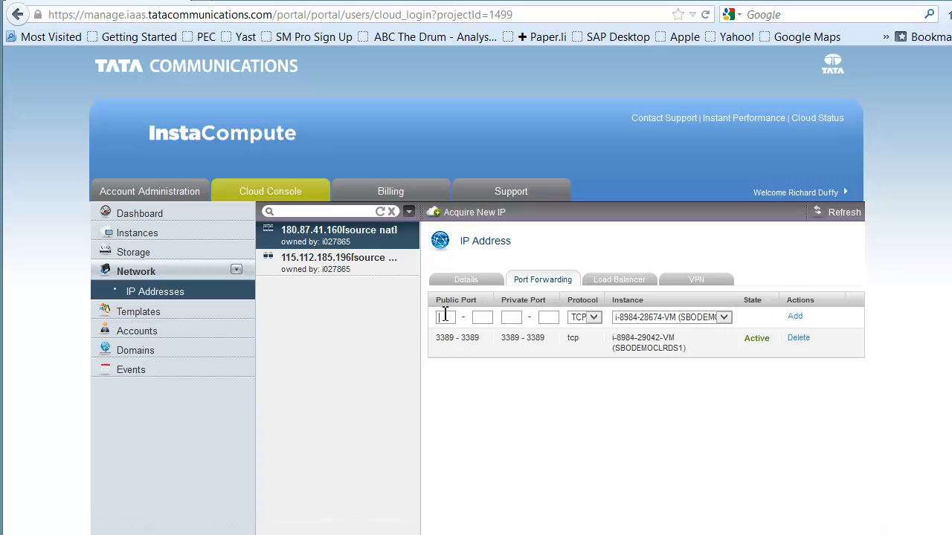
text(80)
click(484, 318)
text(808080)
click(720, 319)
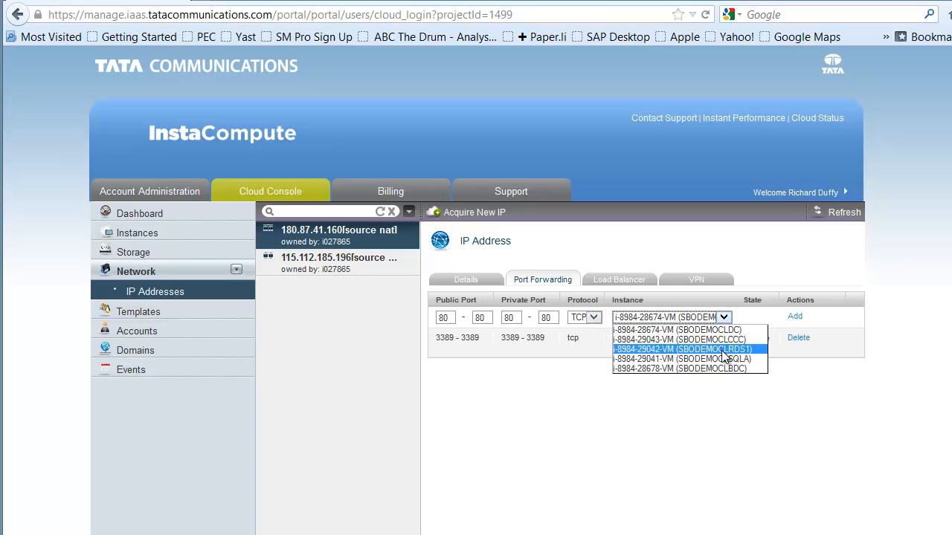
click(669, 348)
click(795, 317)
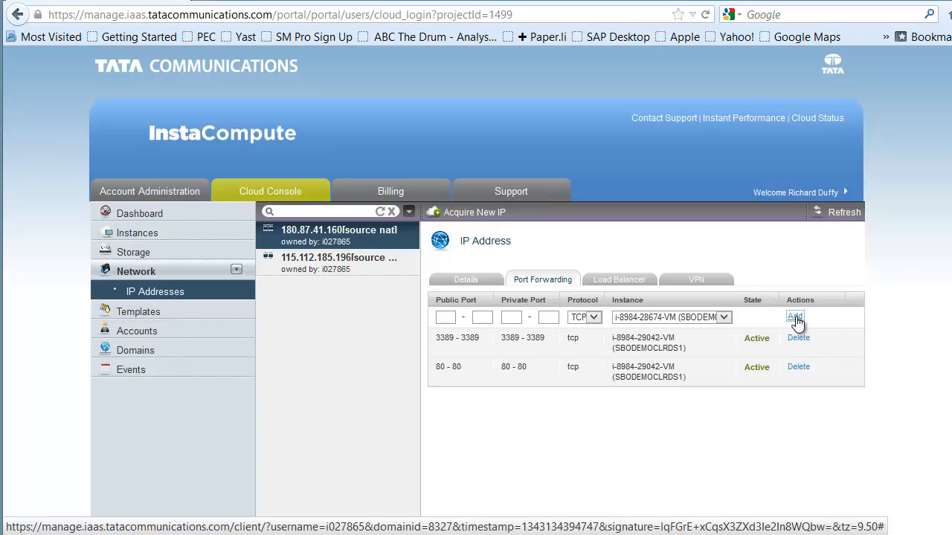
Step: Add a TCP port forwarding rule from public port 443 to private port 443 on the SBODEMOCLRDS1 instance
click(449, 317)
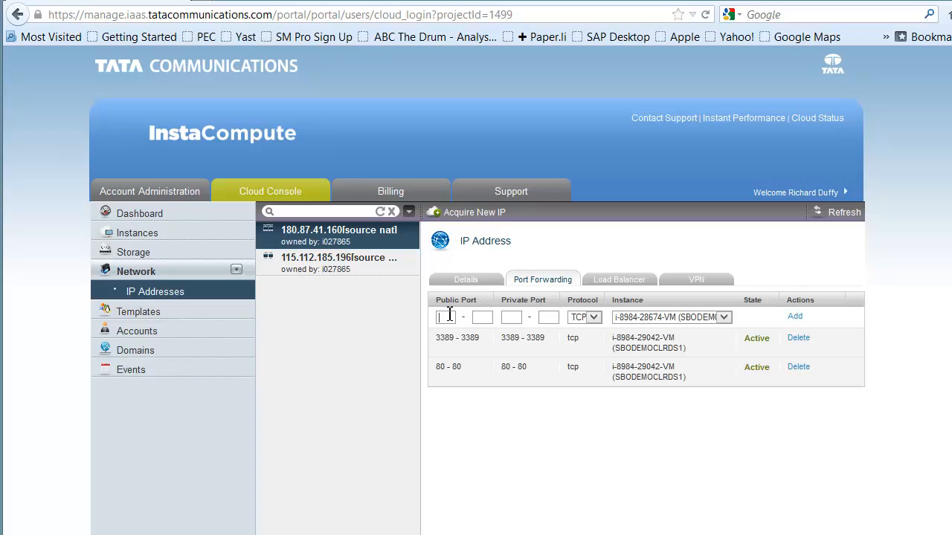
text(443)
click(481, 317)
text(443443443)
click(725, 317)
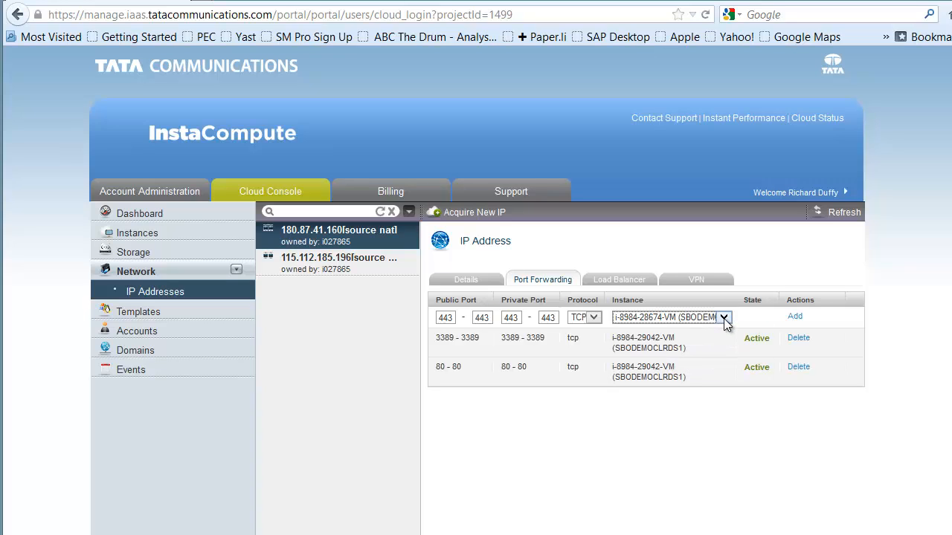
click(725, 318)
click(735, 351)
click(794, 318)
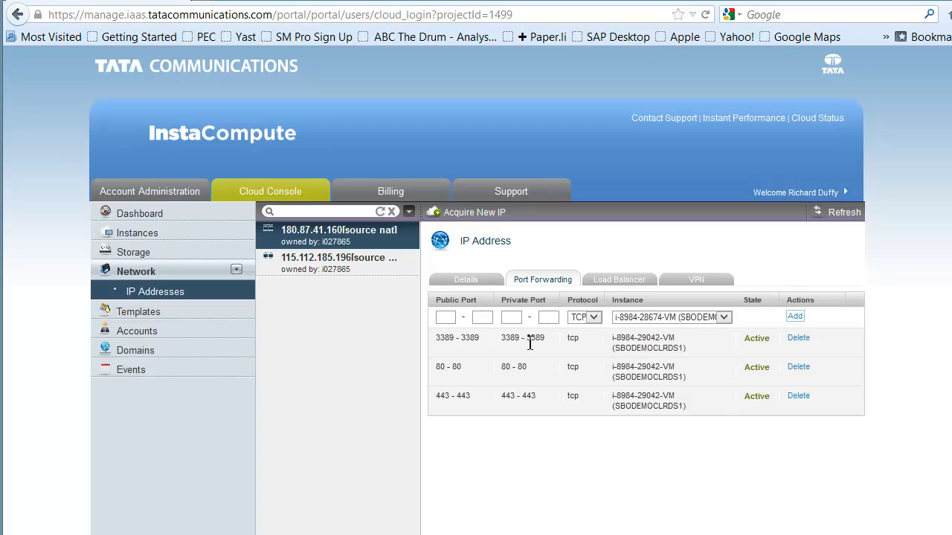
Step: Add a TCP port forwarding rule from public port 8080 to private port 8080 on the SBODEMOCLSQLA instance
click(444, 319)
text(8080)
click(490, 318)
text(8080)
click(522, 317)
text(8080)
click(553, 317)
text(8080)
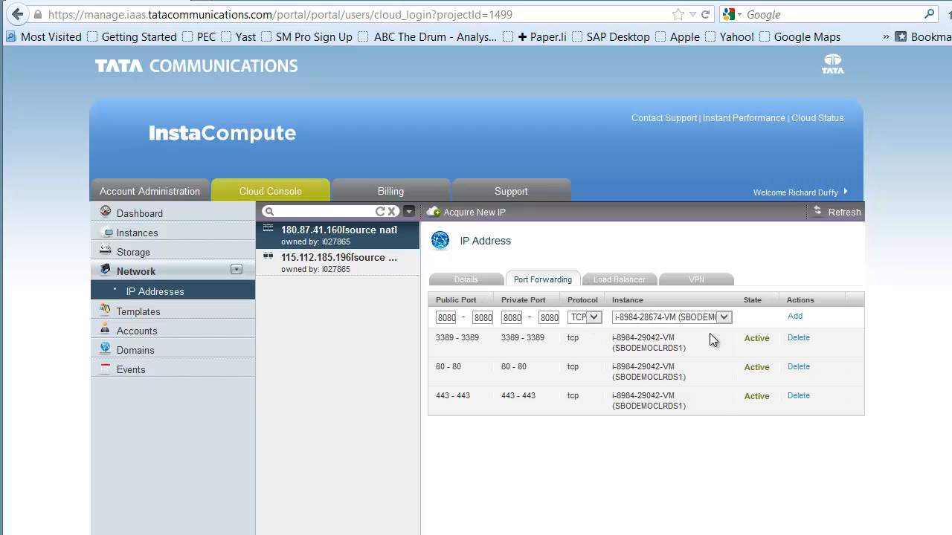
click(723, 317)
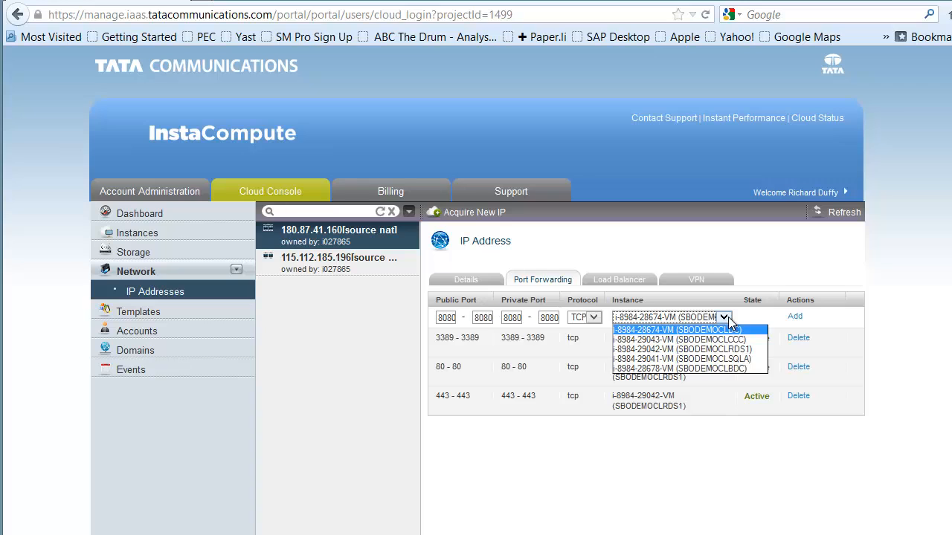
click(736, 360)
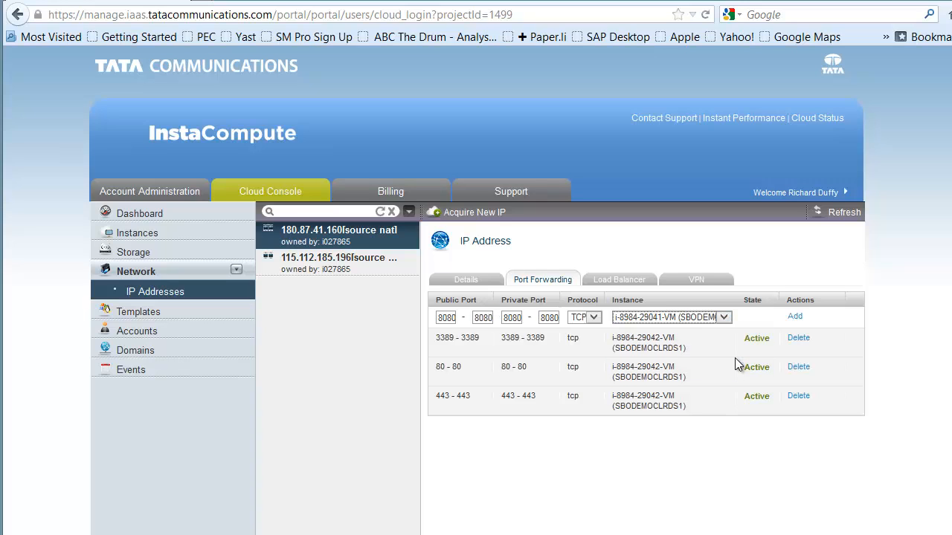
click(797, 317)
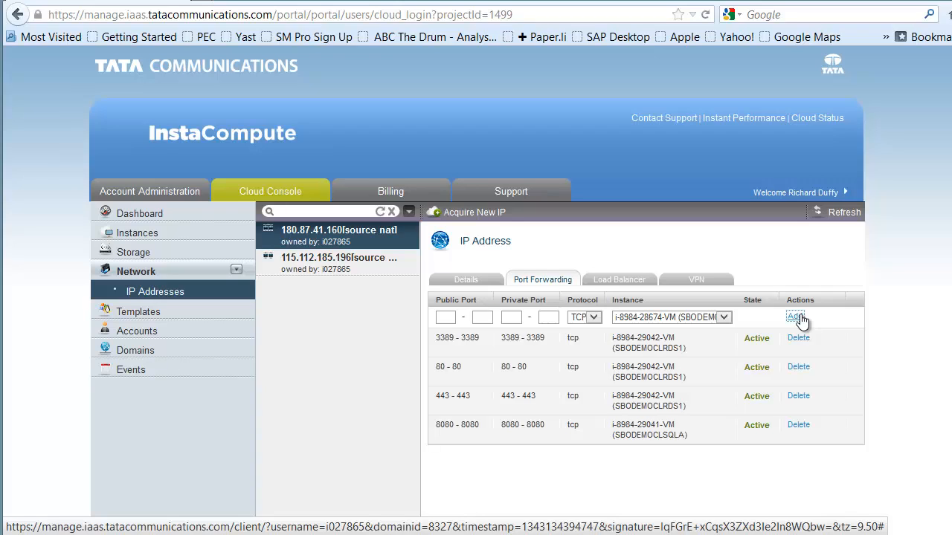
click(796, 317)
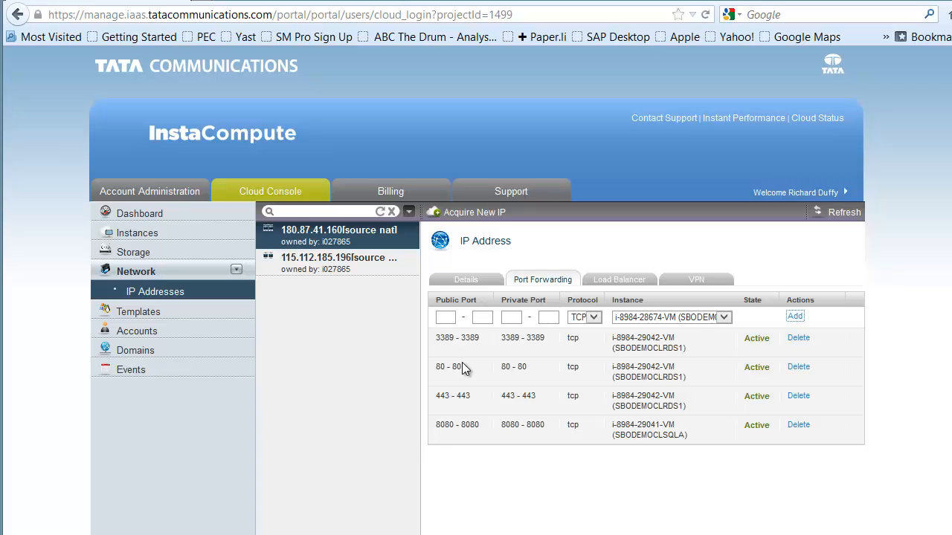
Step: Add a TCP port forwarding rule from public port 81 to private port 81 on the SBODEMOCLCCC instance
scroll(455, 305, down, 2)
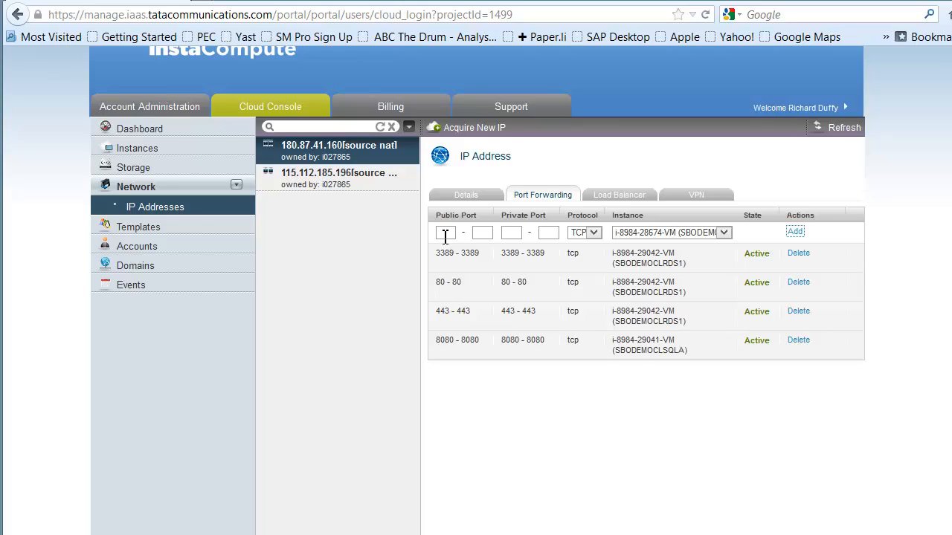
click(445, 237)
text(81)
click(490, 232)
text(81)
click(510, 235)
text(81)
click(548, 232)
text(81)
click(725, 232)
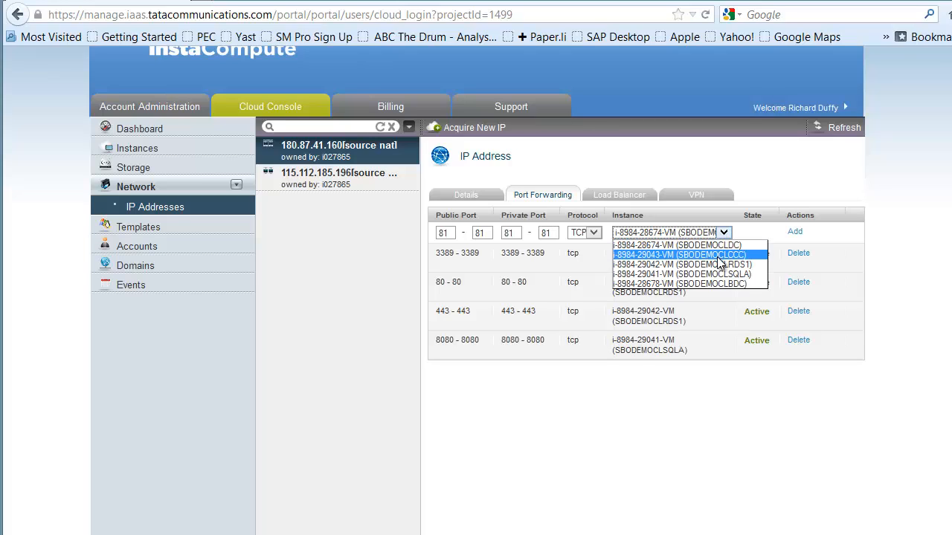
click(720, 256)
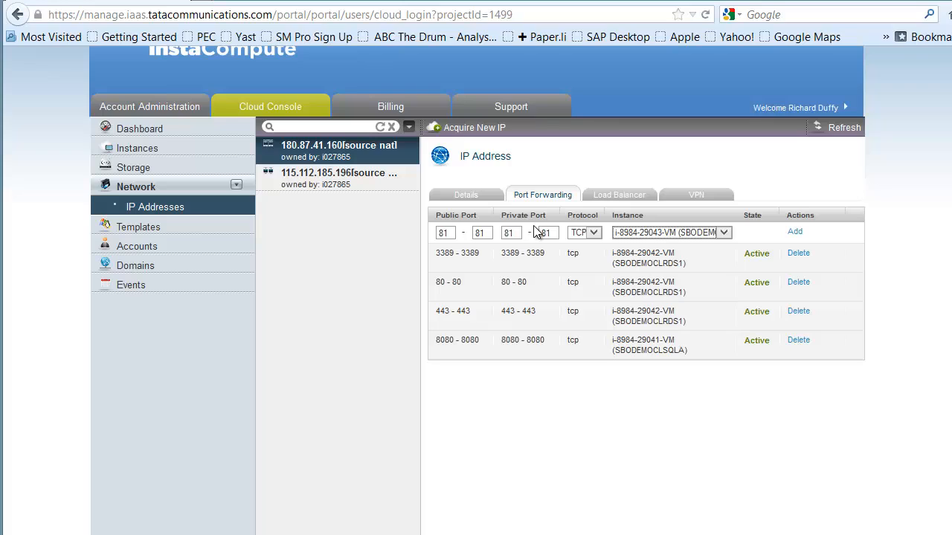
click(795, 233)
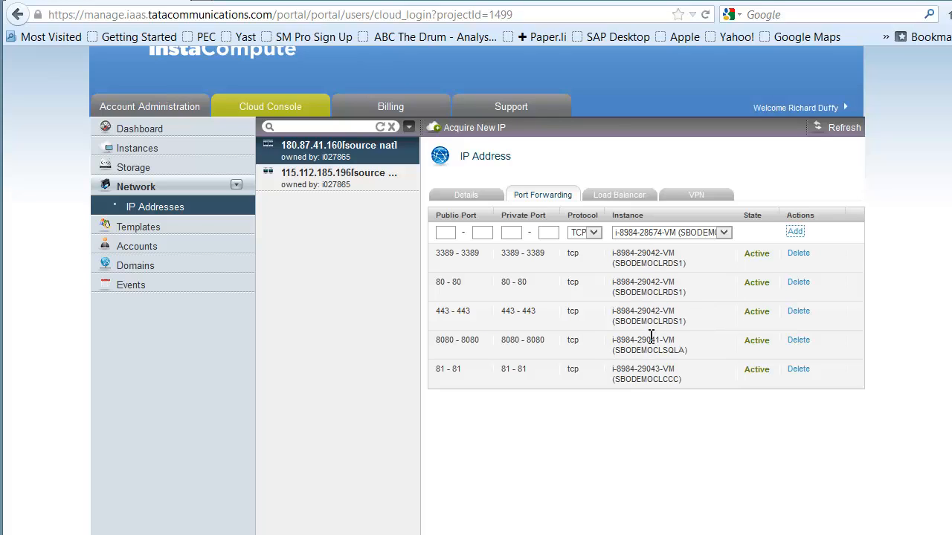
scroll(648, 382, up, 2)
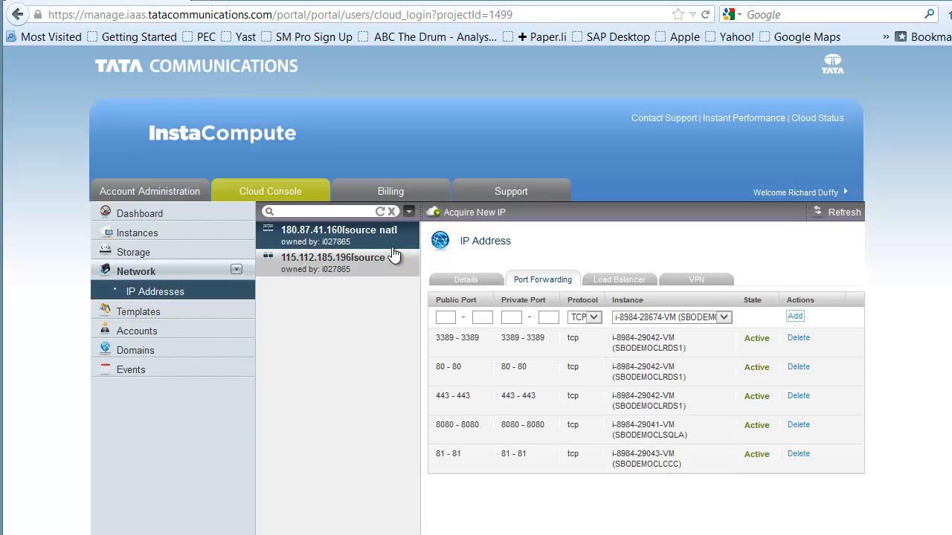
scroll(350, 185, down, 4)
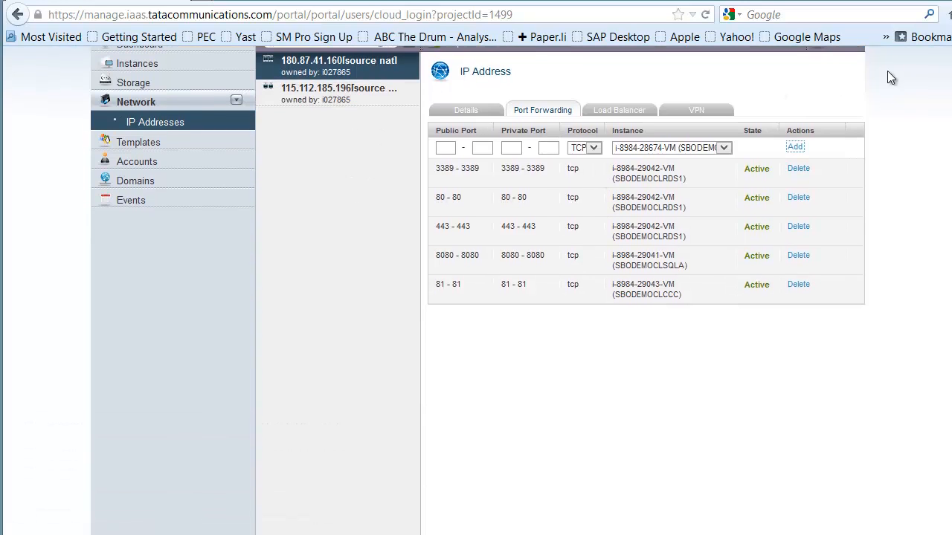
scroll(950, 80, up, 4)
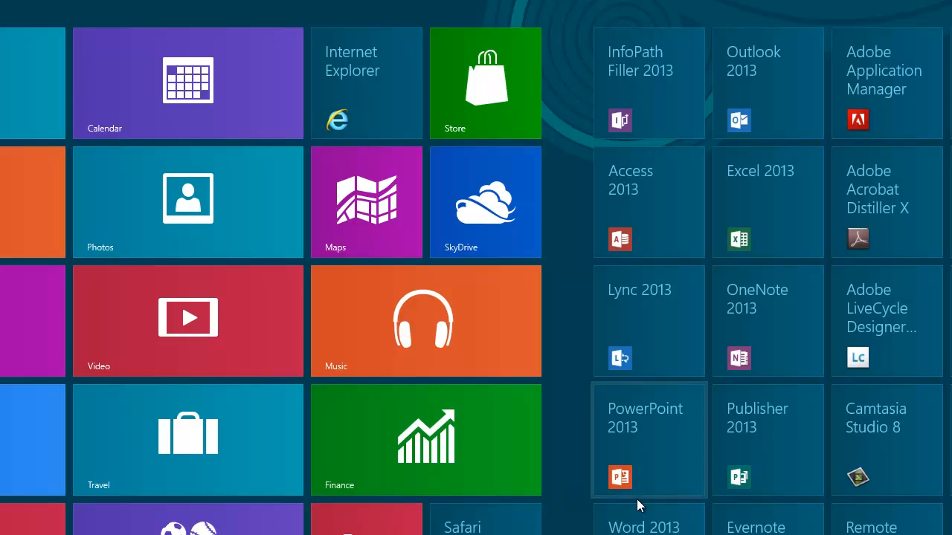
Step: Switch to Remote Desktop Connection, connect to 180.87.41.160, and use another account with the user name Administrator
key(Return)
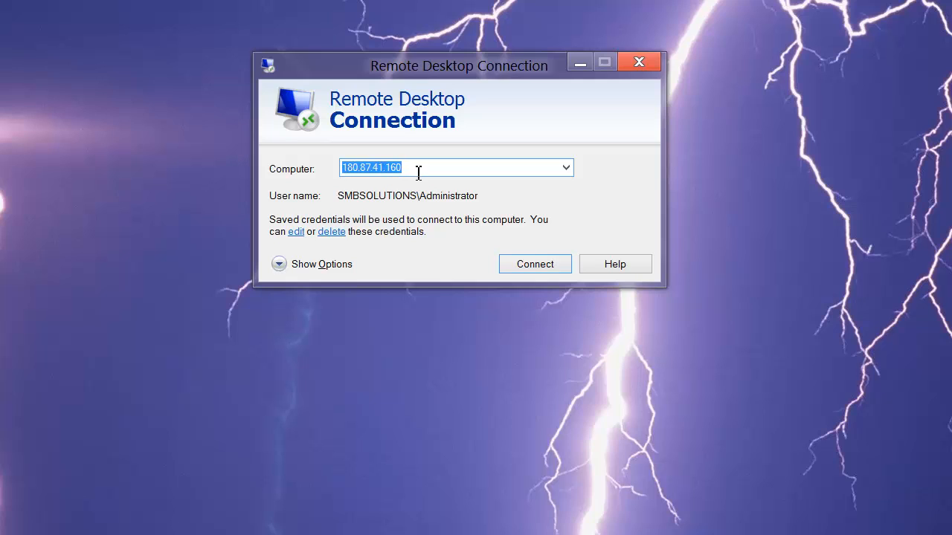
click(536, 267)
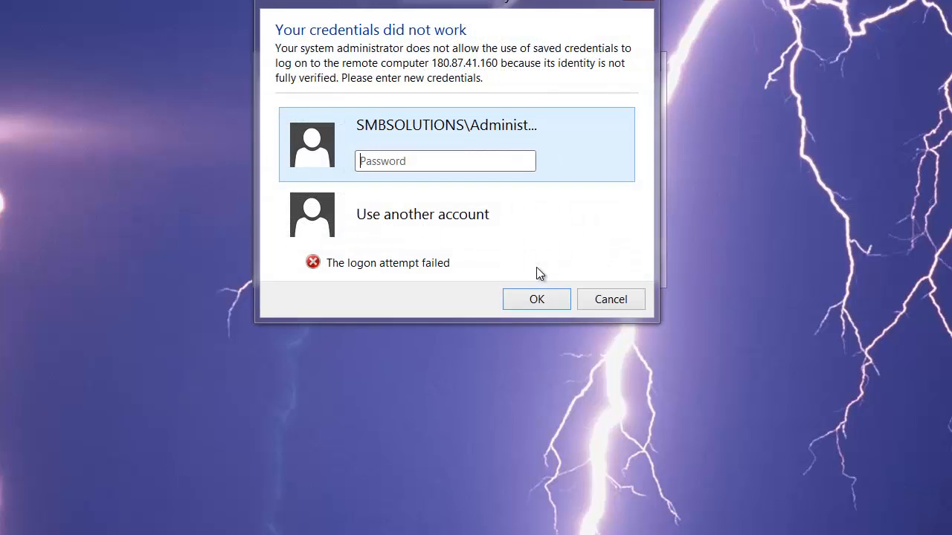
click(377, 221)
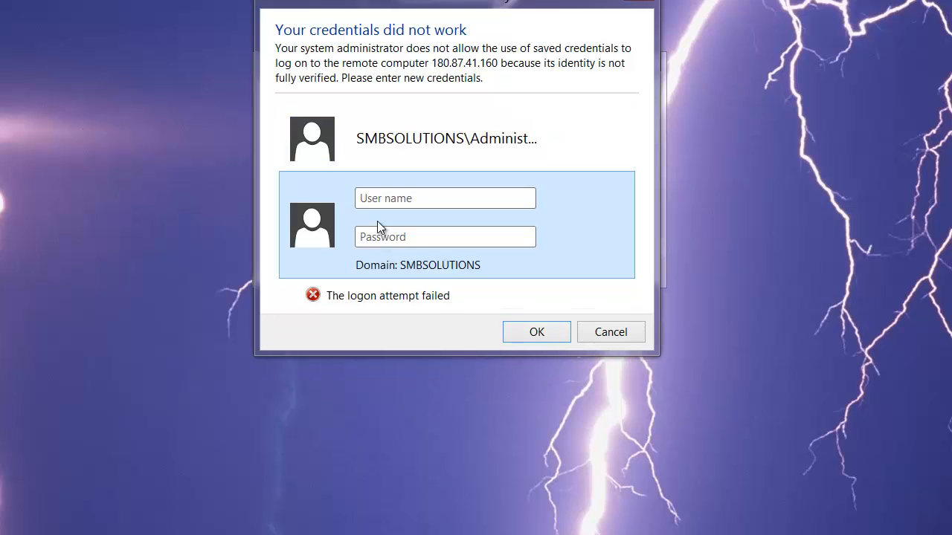
text(Administrator)
Step: Enter the Administrator account's password and sign in to the remote server
click(439, 243)
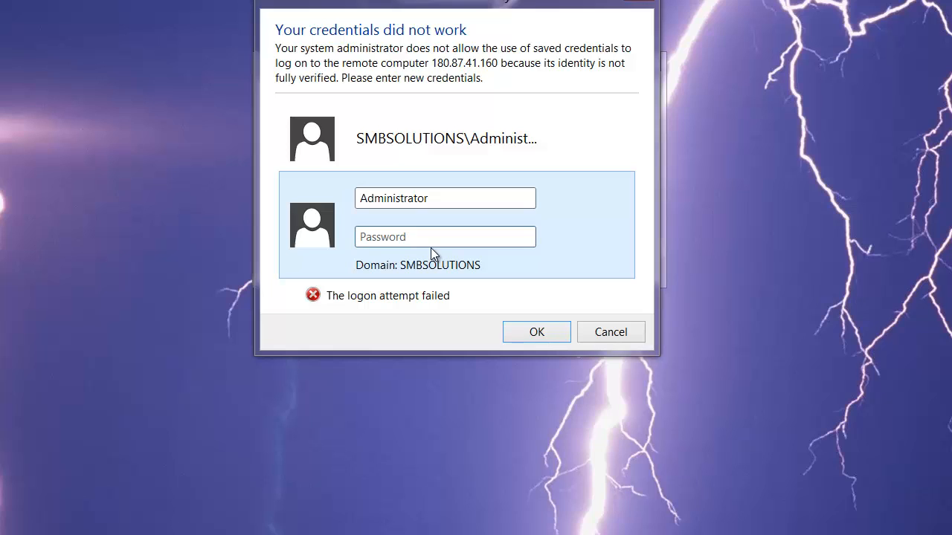
text(•••••••••)
key(Return)
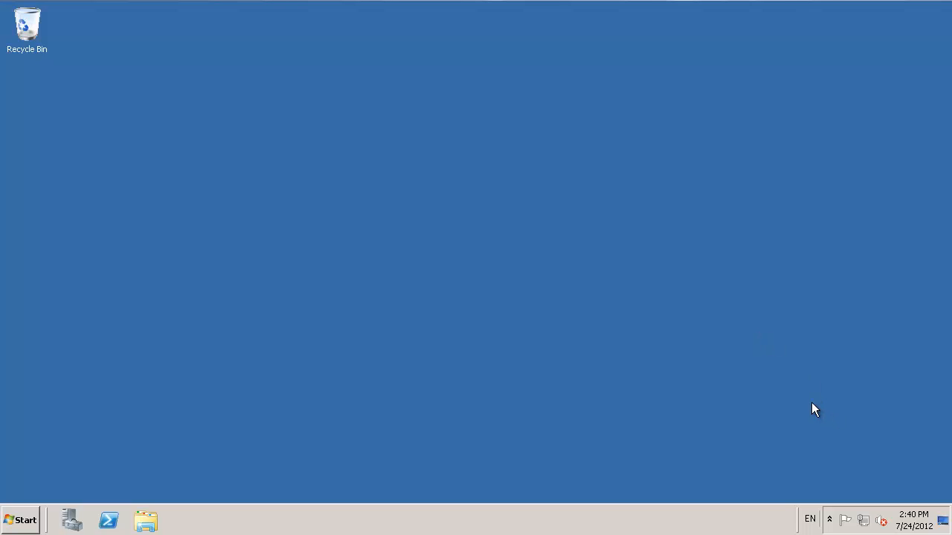
Step: Open the Network and Sharing Center on the remote server
click(867, 522)
right_click(867, 522)
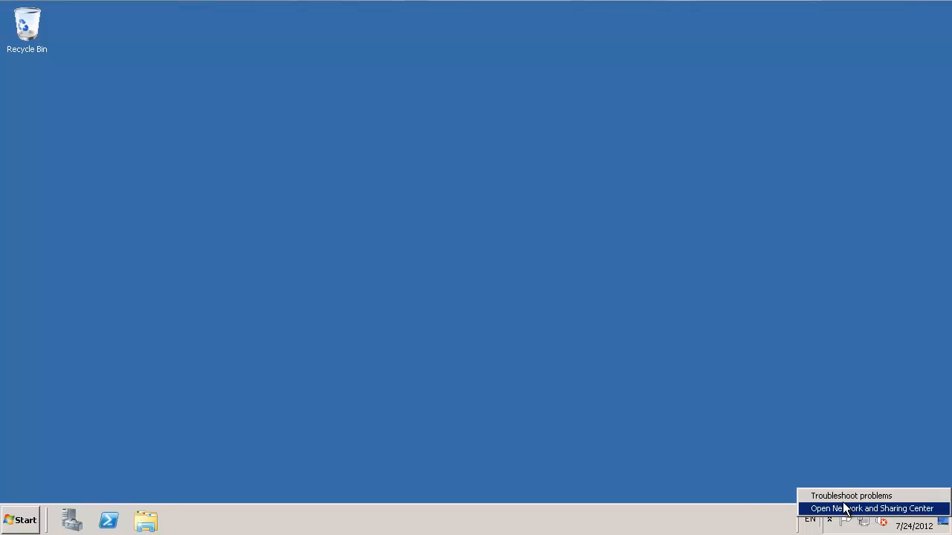
click(841, 510)
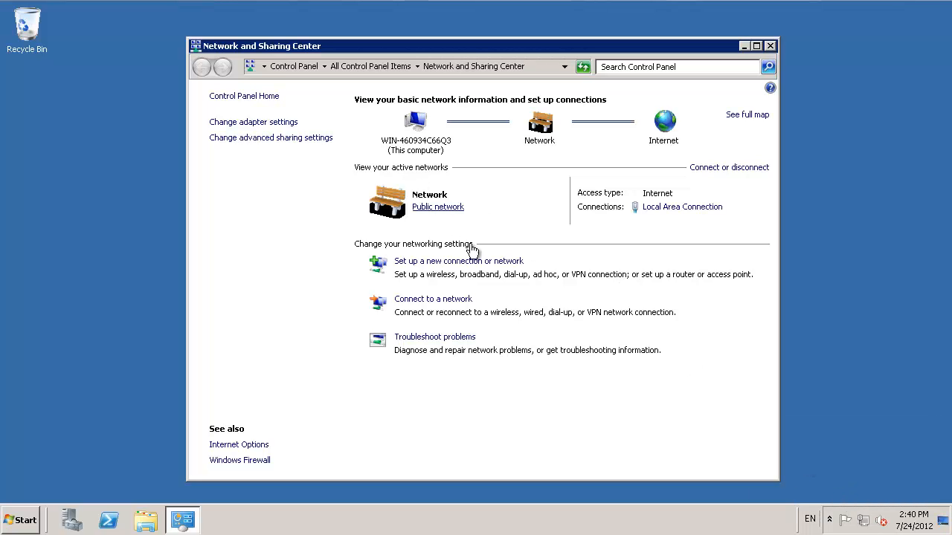
Step: Open the Internet Protocol Version 4 (TCP/IPv4) properties of the Local Area Connection
click(684, 209)
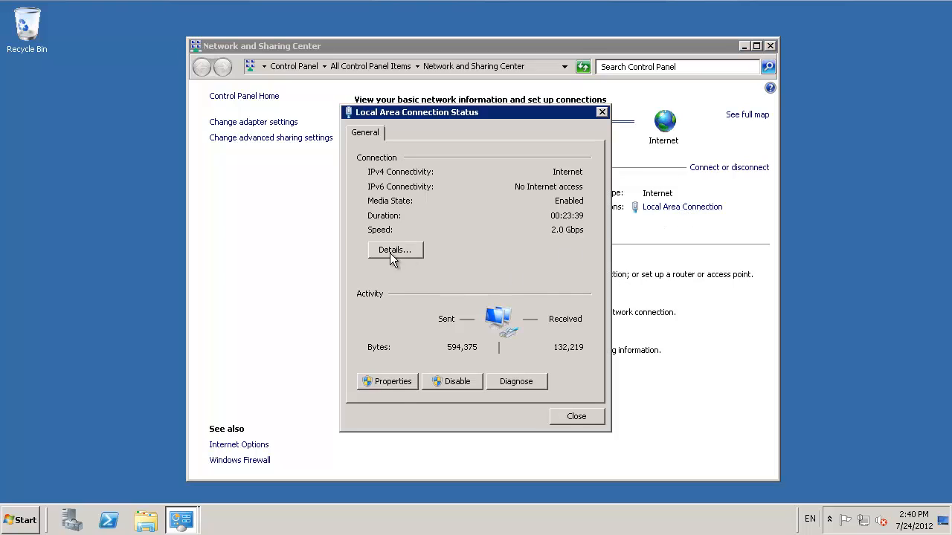
click(396, 383)
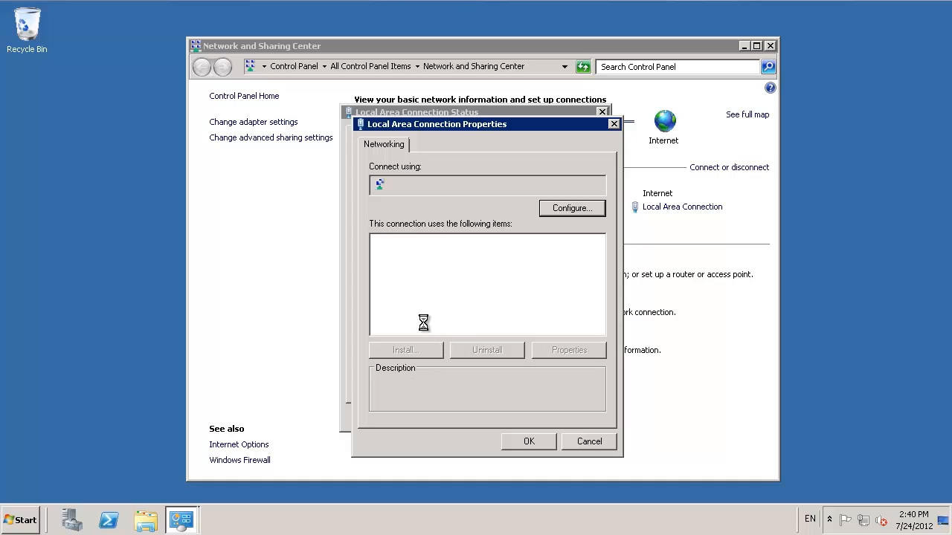
click(487, 293)
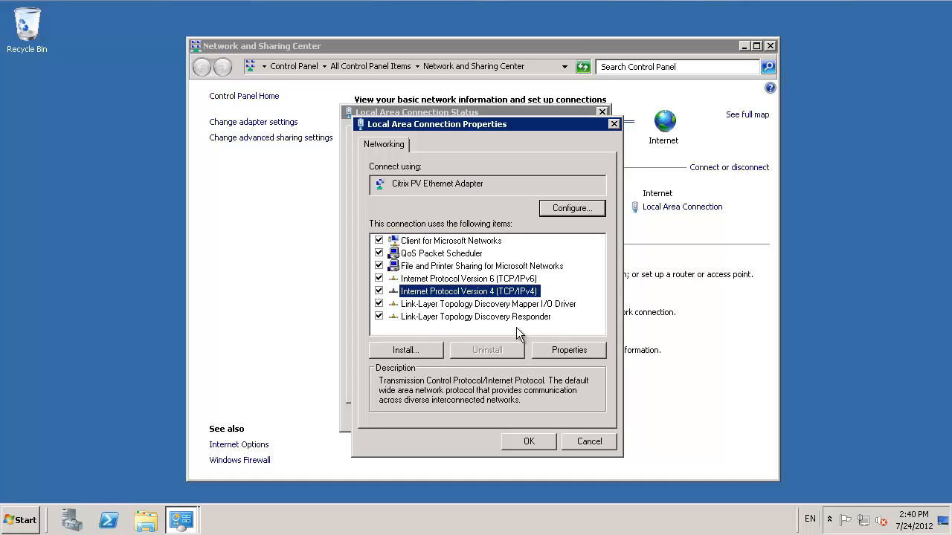
click(562, 355)
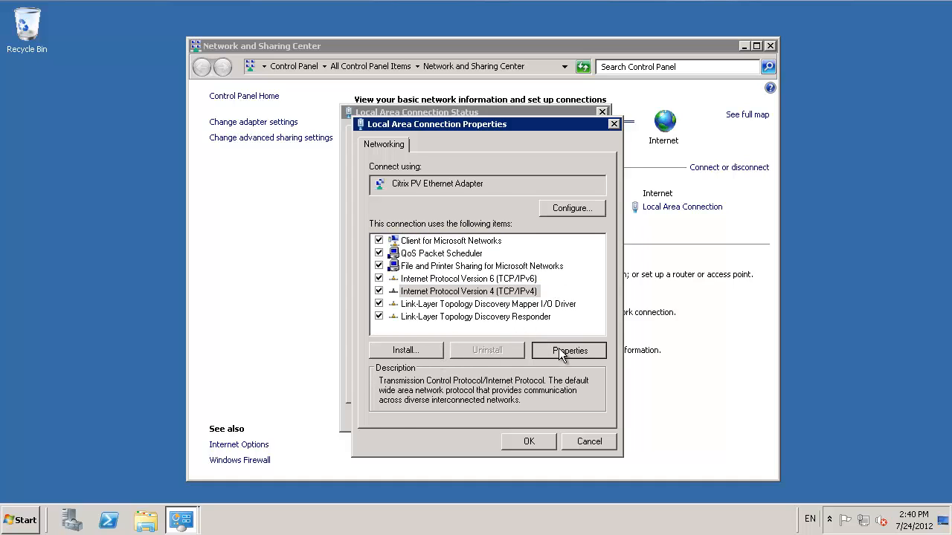
Step: Specify 10.1.1.39 as the preferred DNS server, apply the setting, and close all the network windows
click(430, 378)
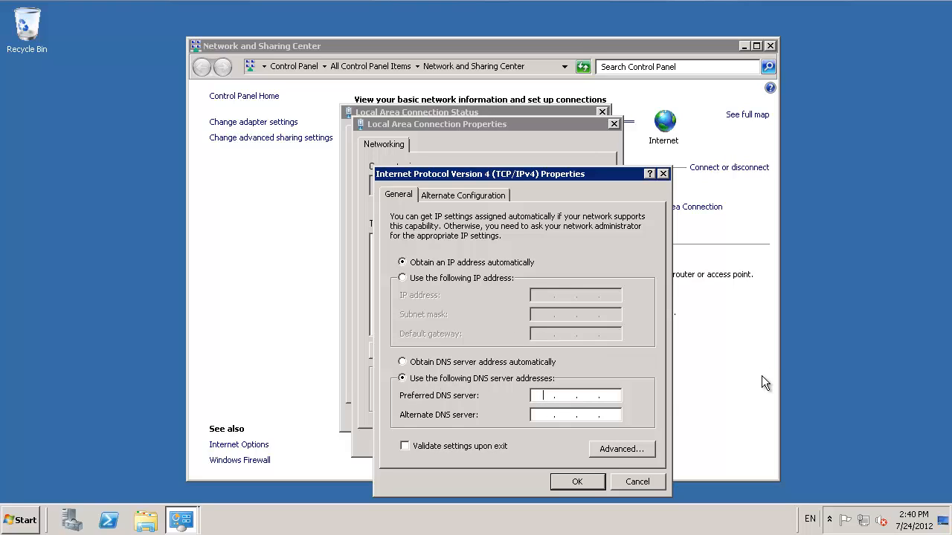
text(10.1.1.39)
click(578, 482)
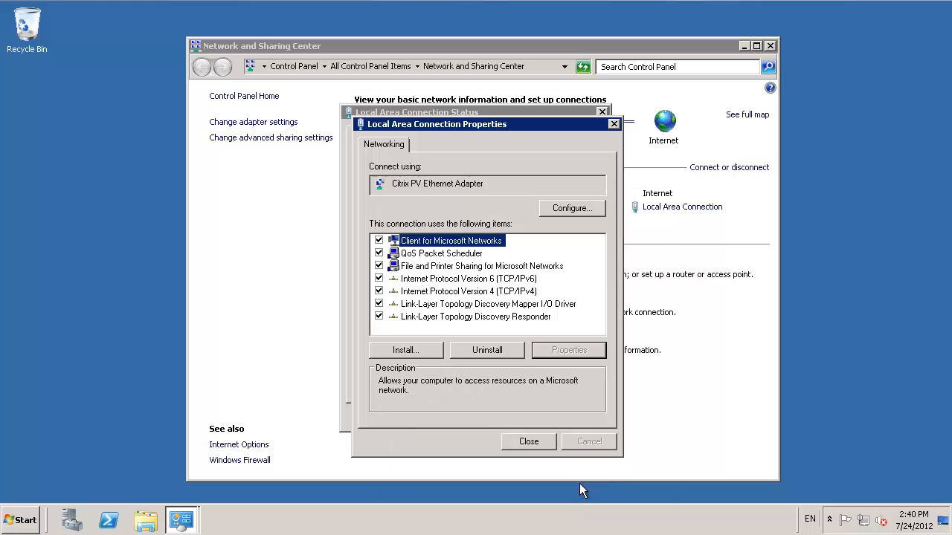
click(529, 442)
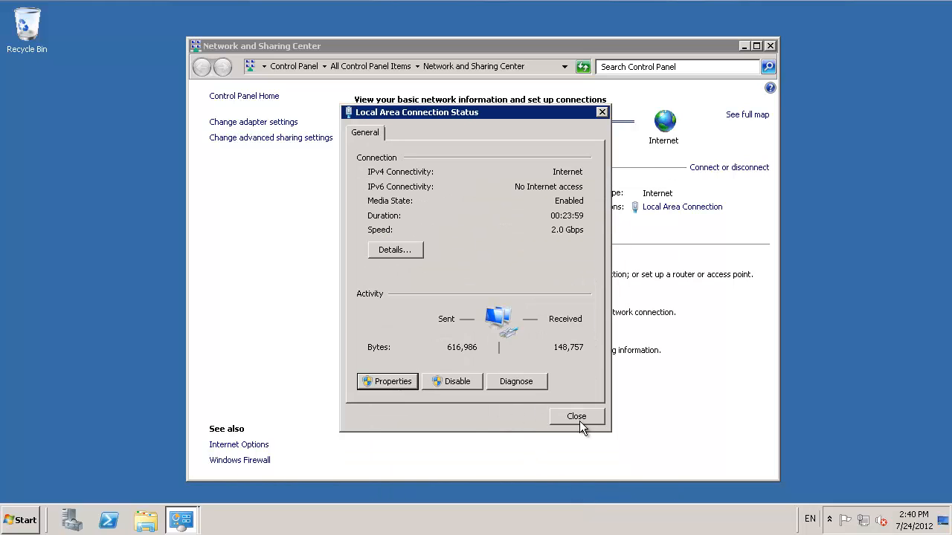
click(577, 417)
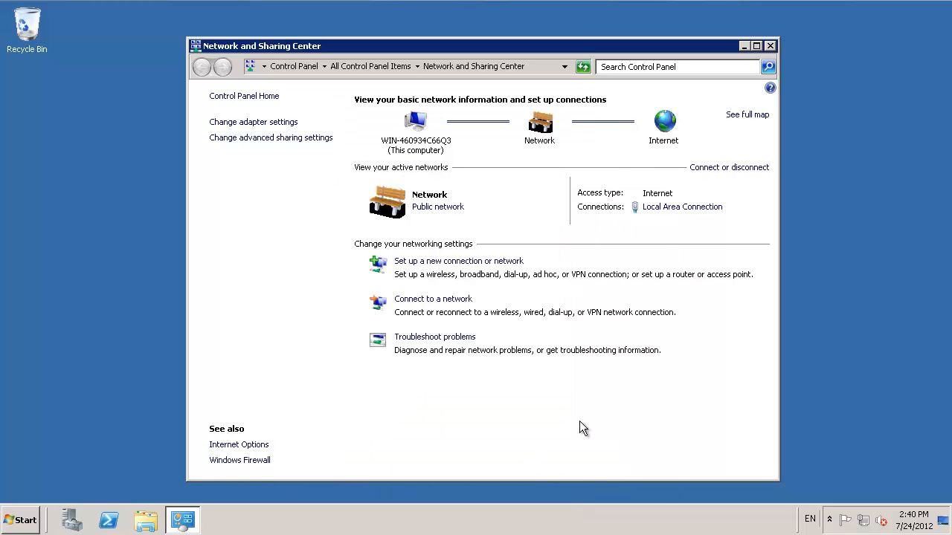
click(770, 46)
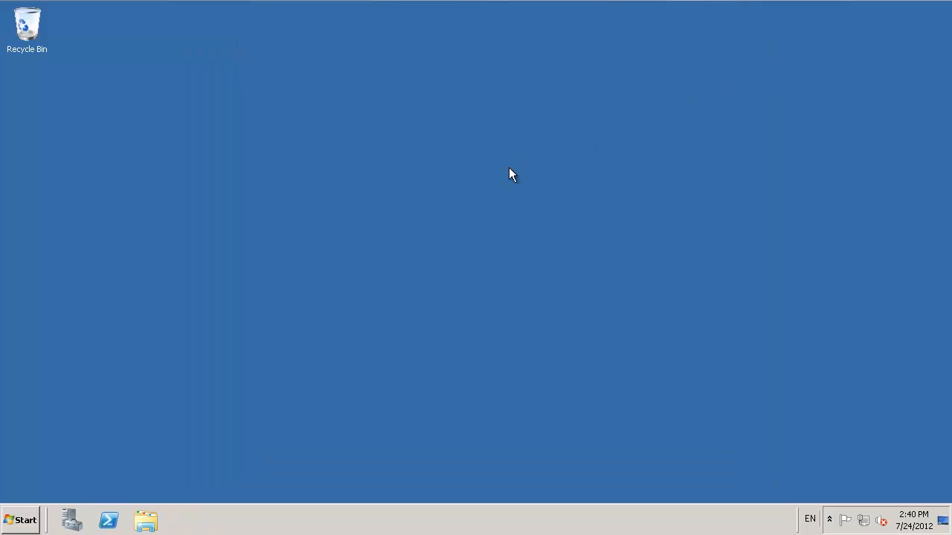
Step: Open the Computer Name/Domain Changes dialog from the remote server's system settings
click(24, 519)
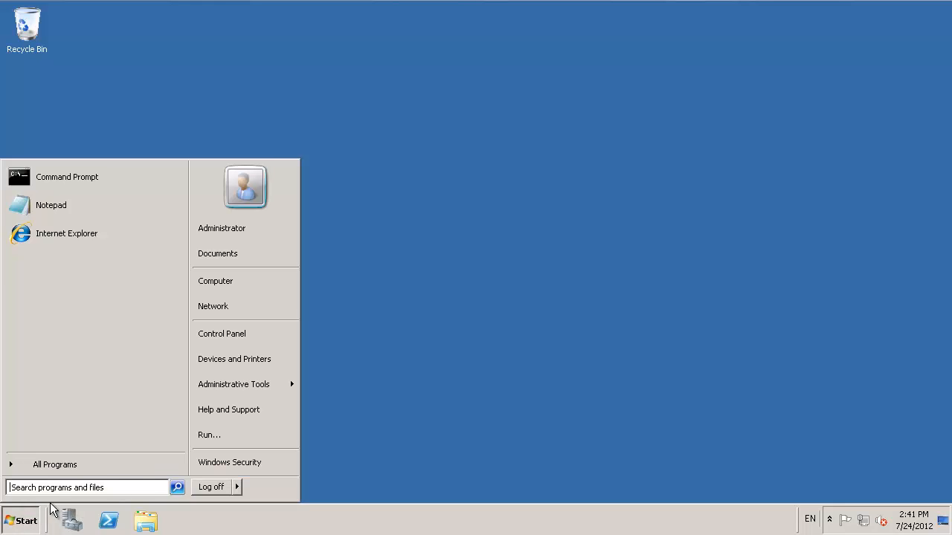
mouse_move(283, 383)
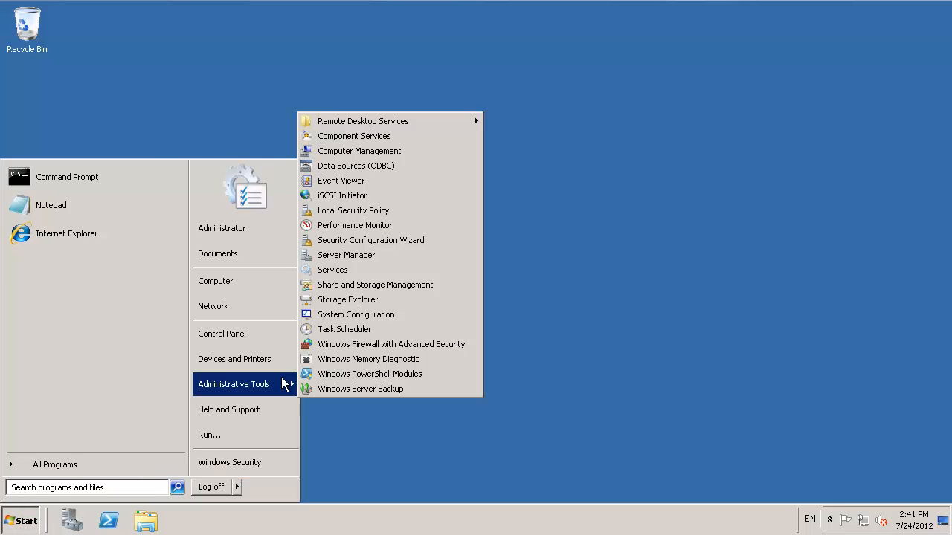
click(268, 339)
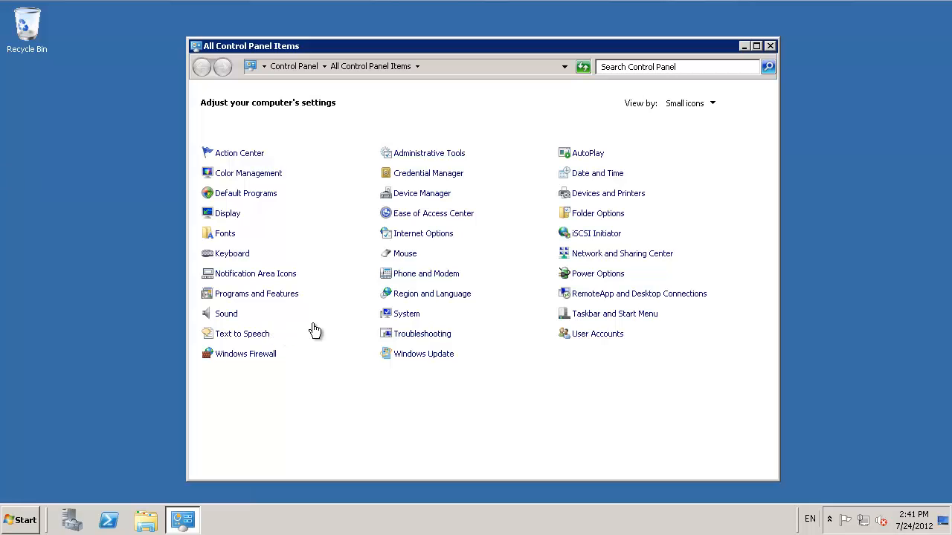
click(407, 314)
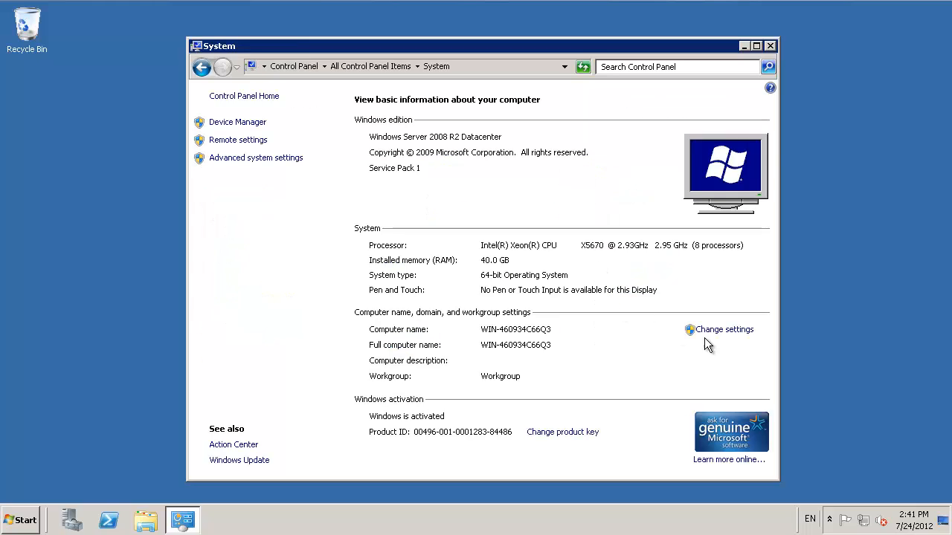
click(723, 332)
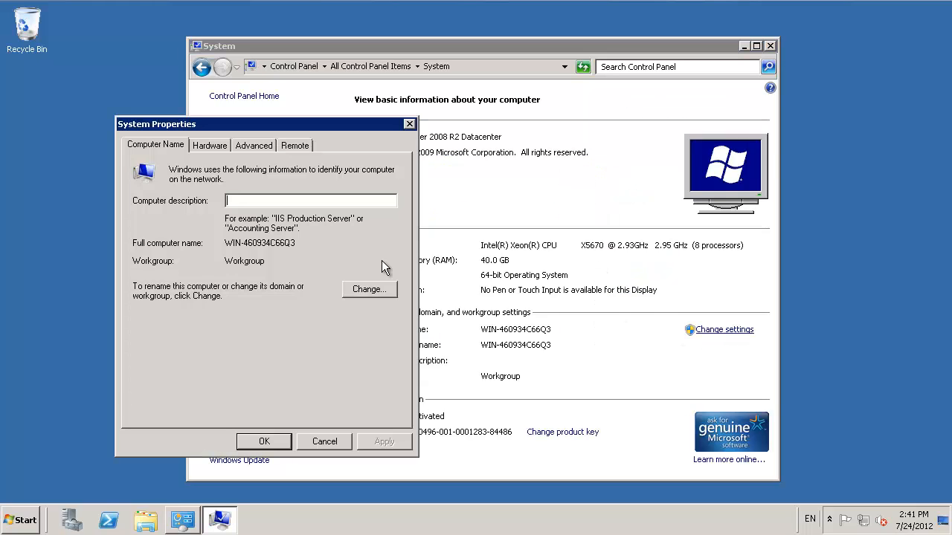
click(372, 290)
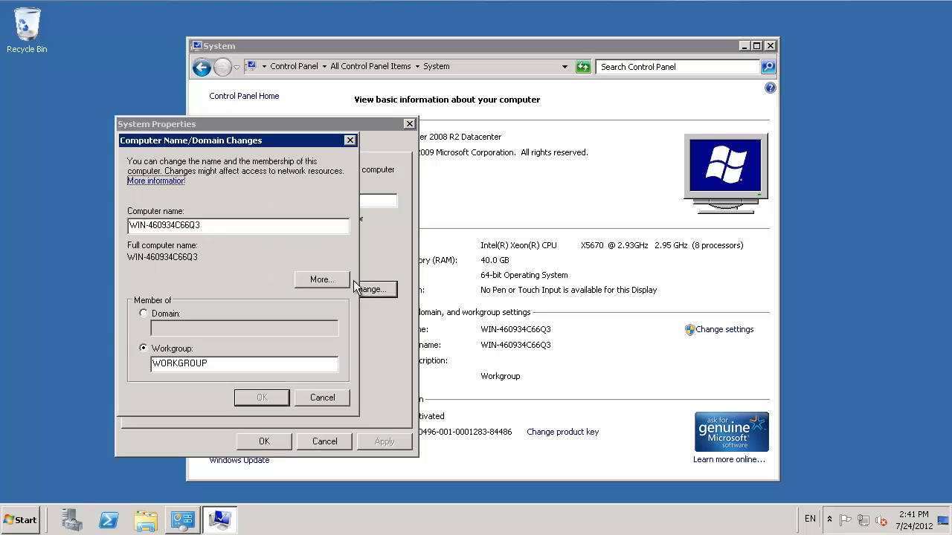
Step: Switch the computer's membership to a domain and set its computer name to SBODEMOCLRDS1
click(146, 313)
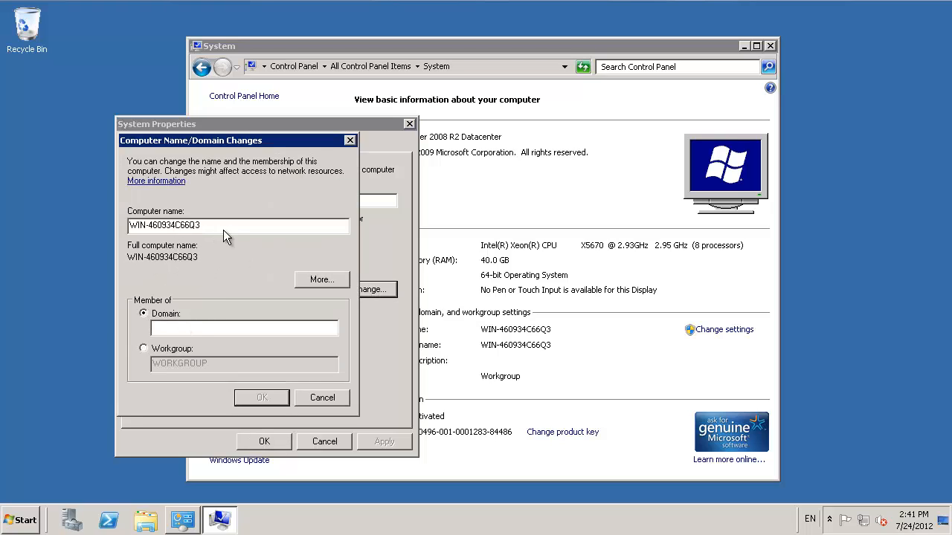
drag(215, 228, 47, 219)
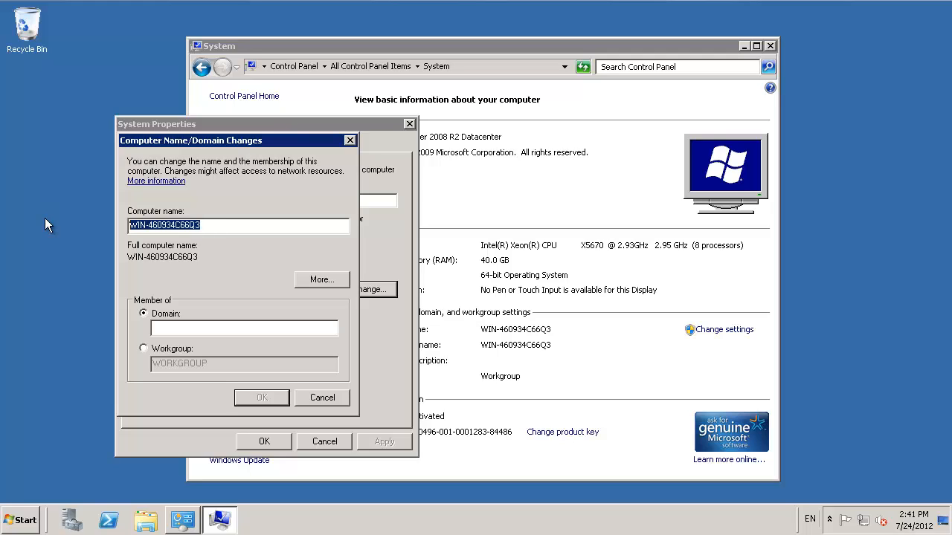
text(SBO)
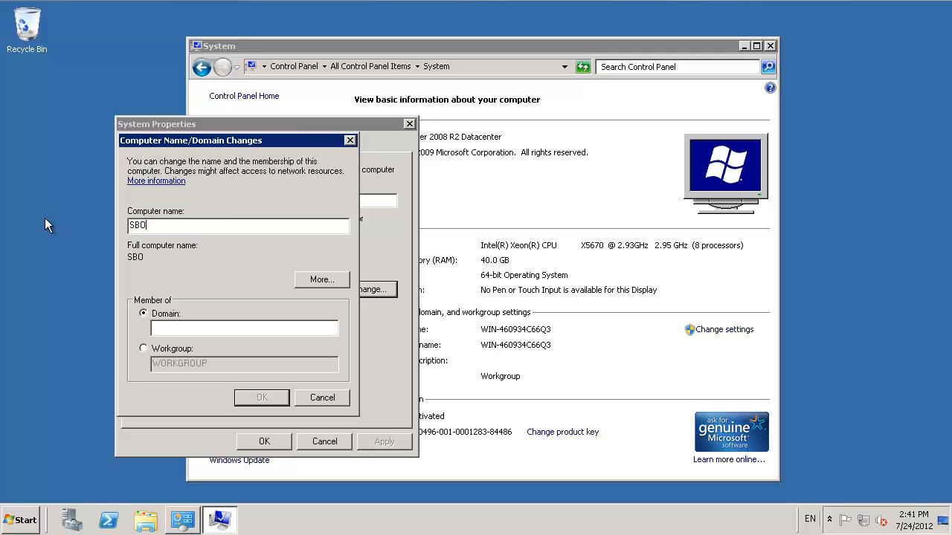
text(EMOCLRDS1SBODEMO)
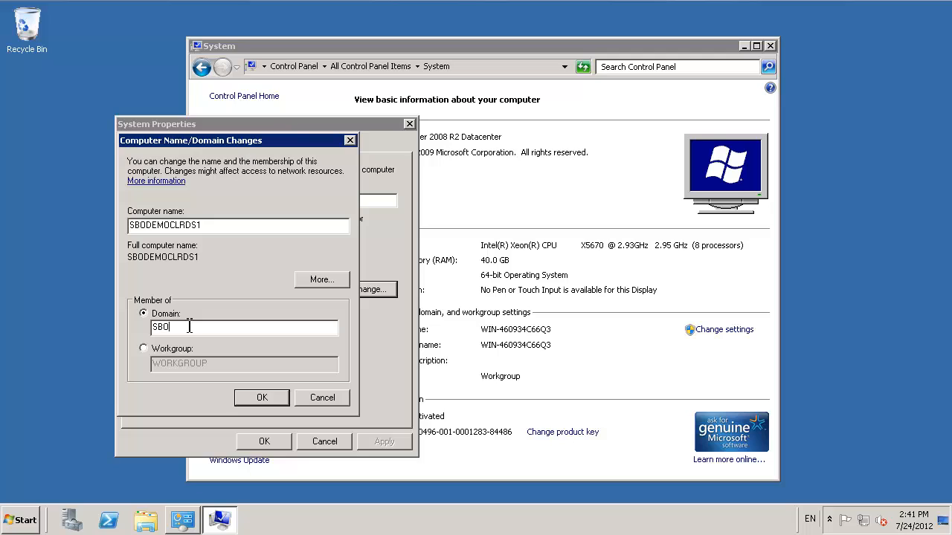
text(CL.com)
Step: Enter SBODEMOCL as the domain to join and submit the name and domain change
key(BackSpace)
key(BackSpace)
key(BackSpace)
key(BackSpace)
click(262, 399)
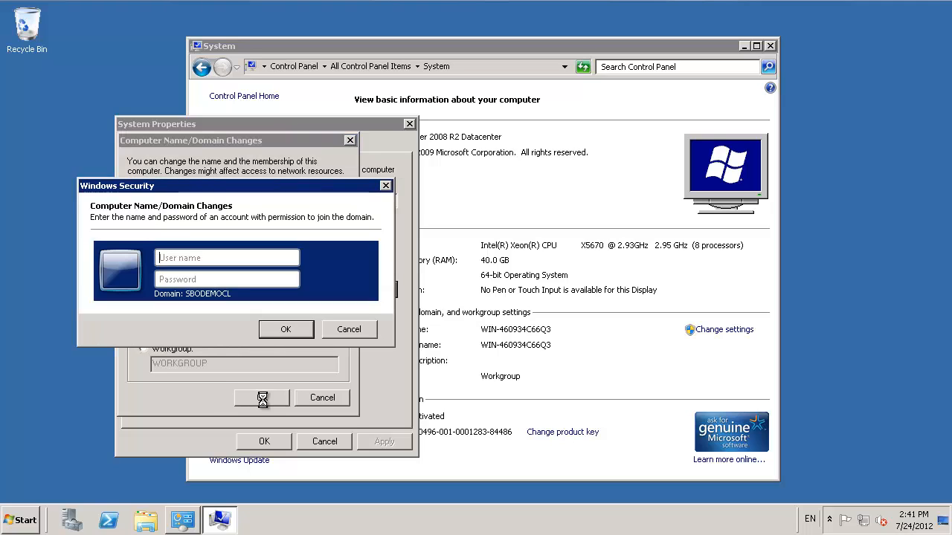
Step: Authorize the domain join with the user name Administrator and the account's password
click(197, 256)
text(Adminis)
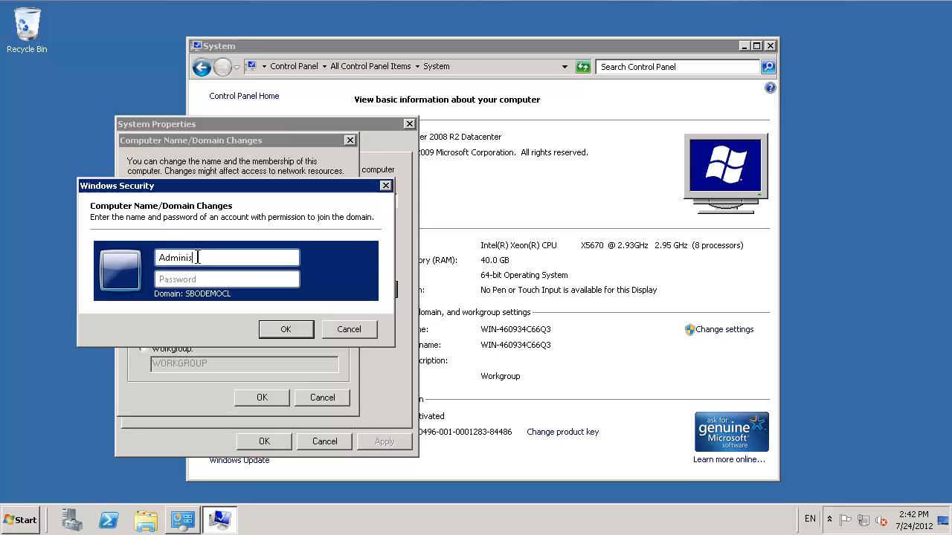
text(trator)
key(Tab)
text(P@ssw0rd)
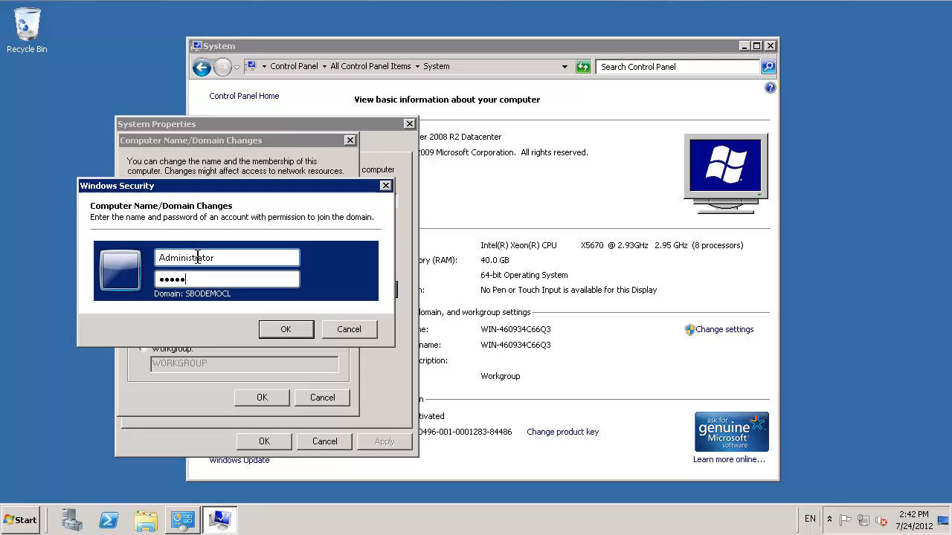
click(278, 331)
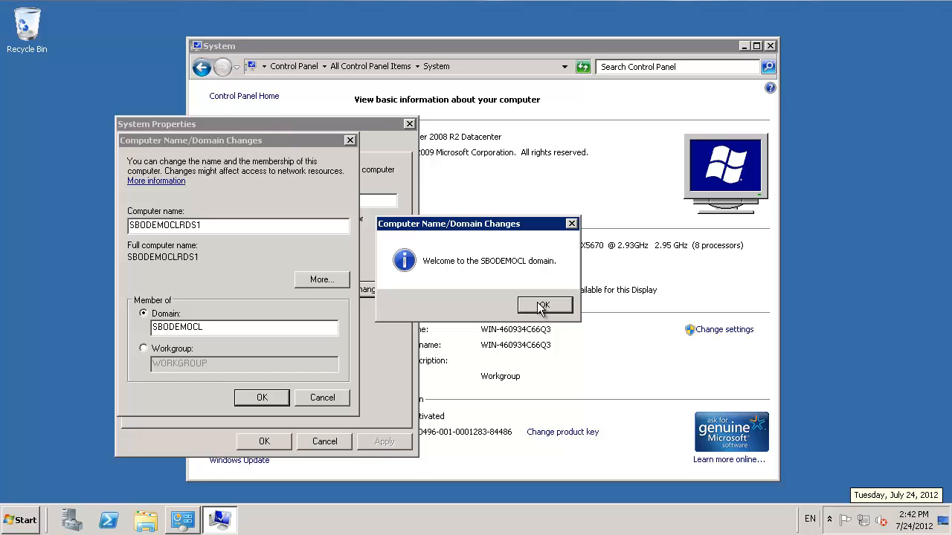
Step: Acknowledge the domain join notices, close System Properties, and restart the server immediately
click(542, 307)
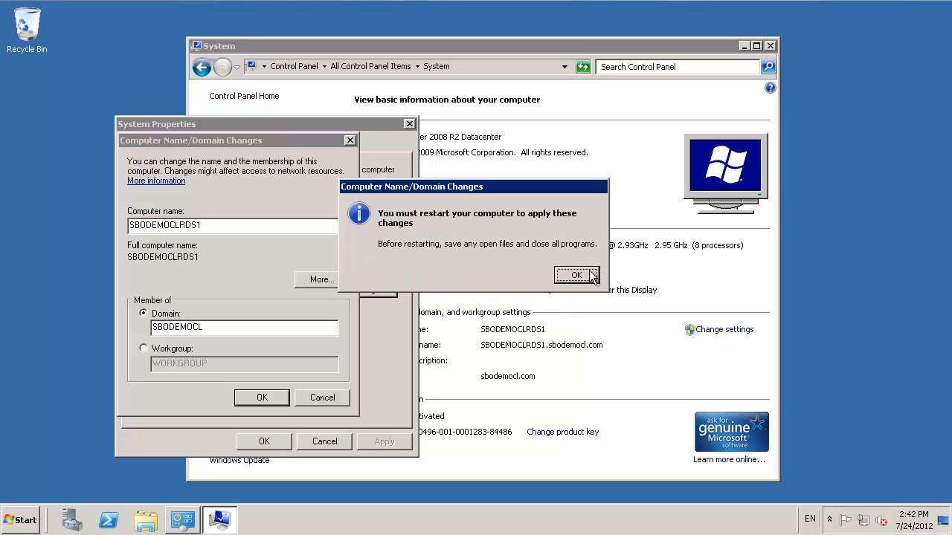
click(591, 276)
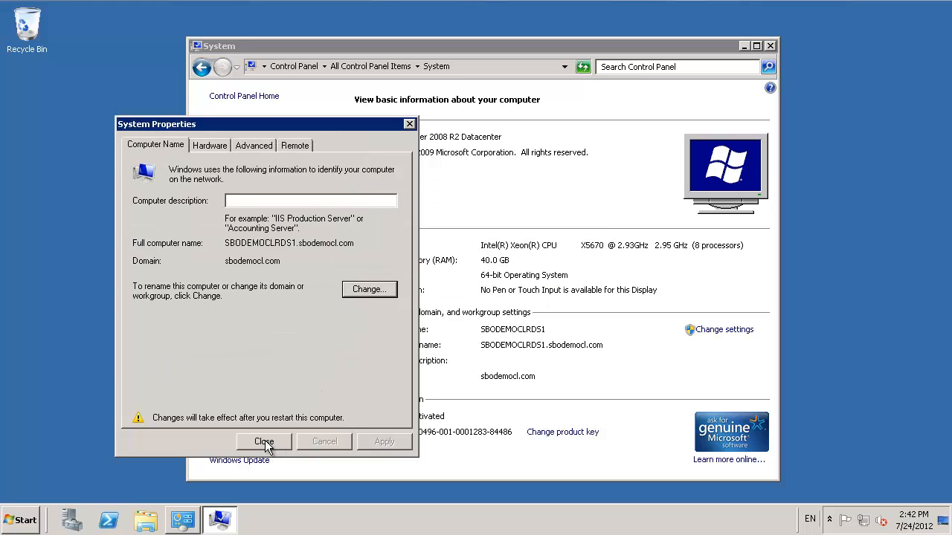
click(264, 441)
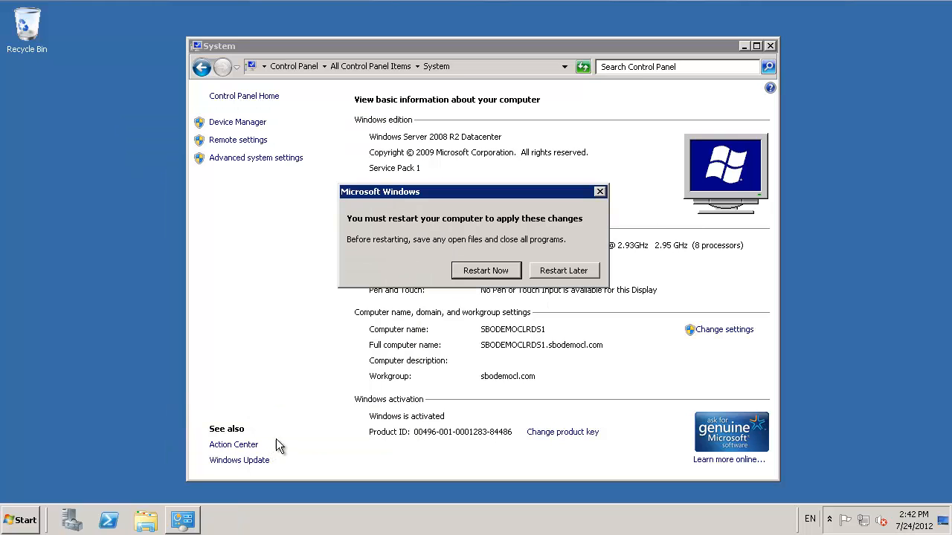
click(487, 272)
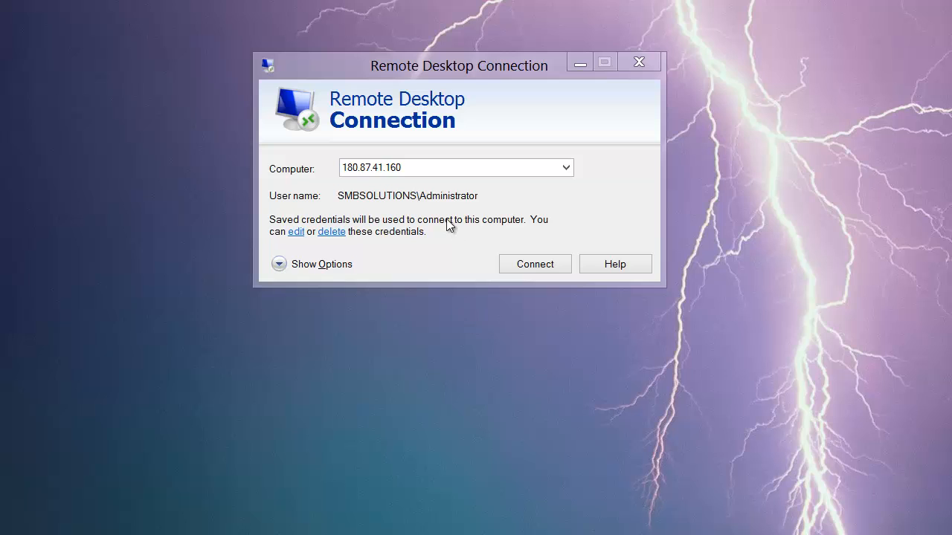
Step: Reconnect to 180.87.41.160 in Remote Desktop Connection, using another account with the user name SBODEMOCL\Administrator
click(536, 264)
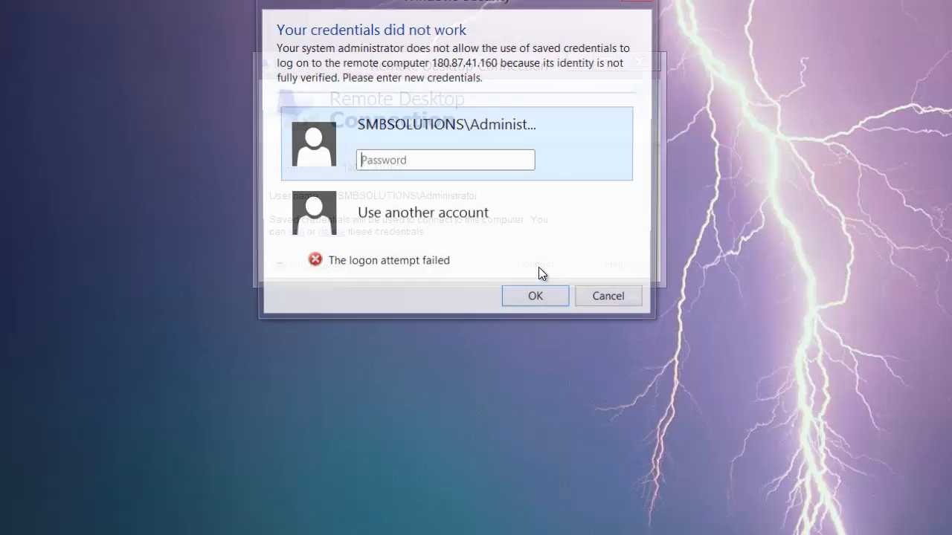
click(384, 226)
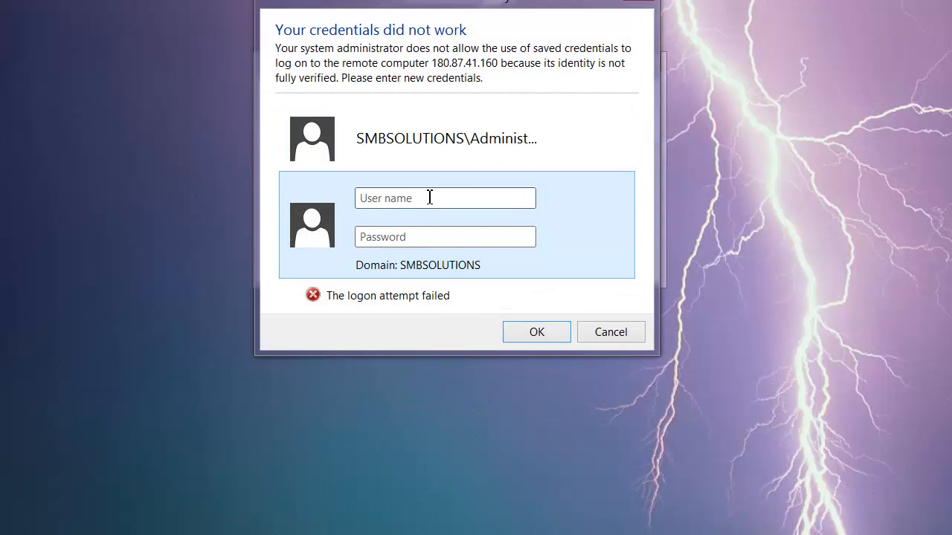
text(SBODEMOCL\A)
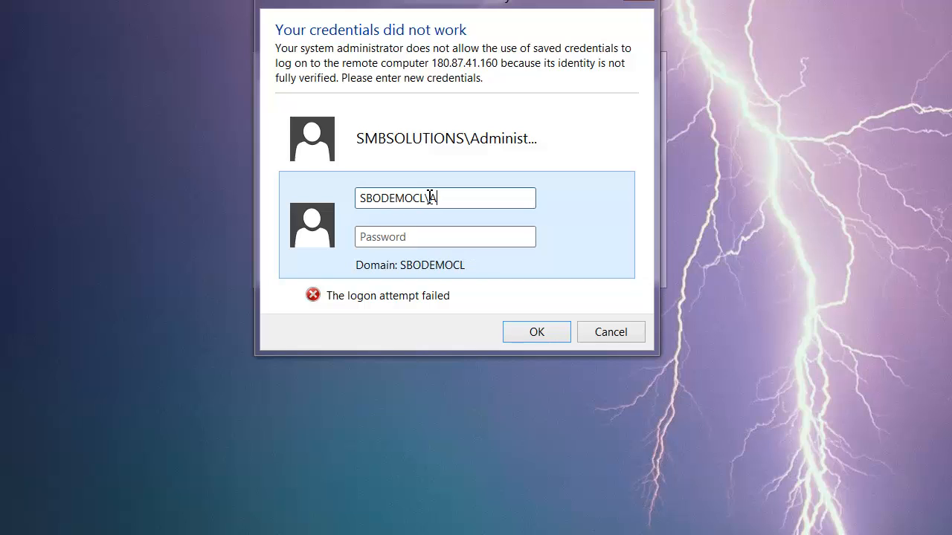
text(dministrator)
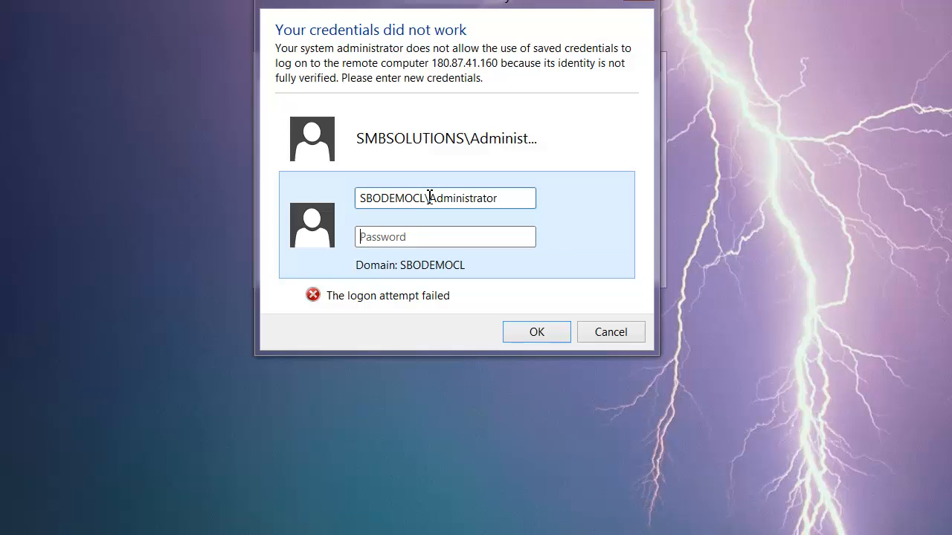
Step: Enter the domain Administrator account's password and sign in to the remote server
key(Tab)
text(*********)
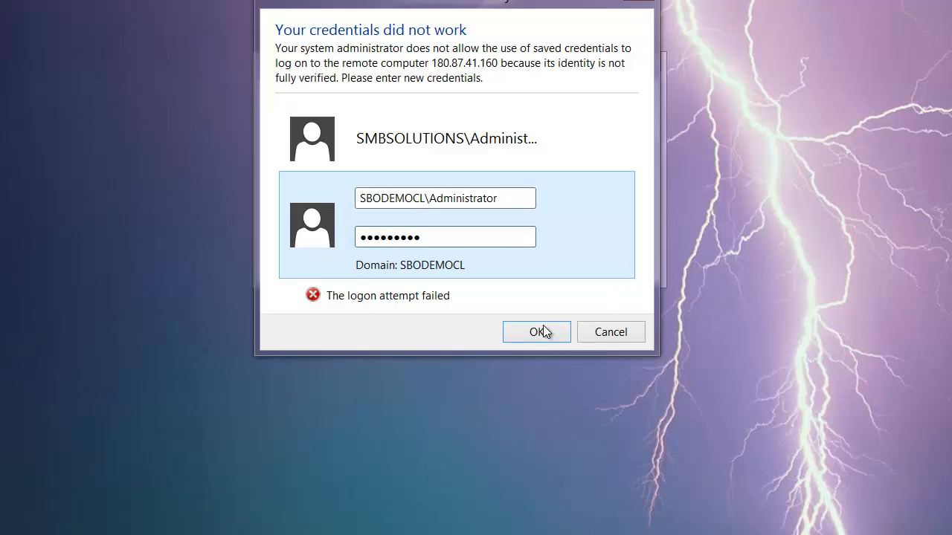
click(546, 334)
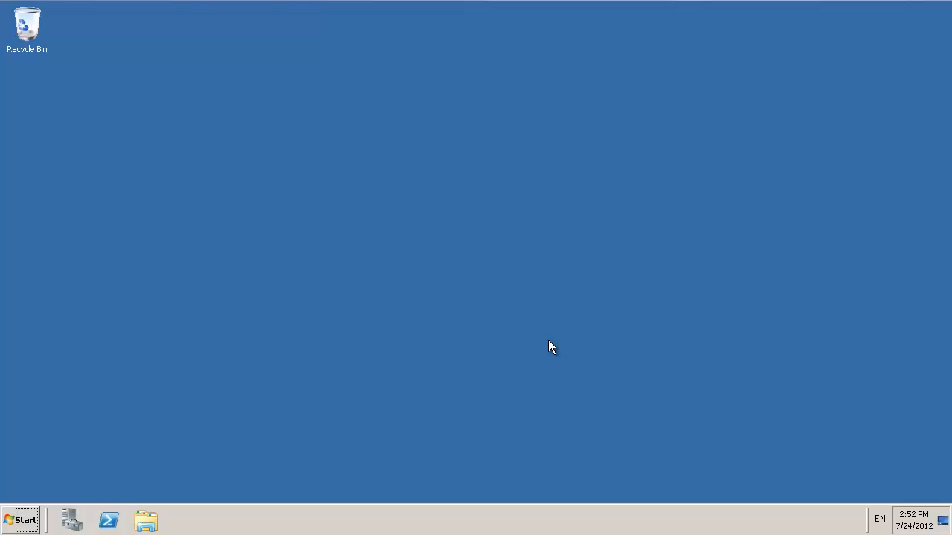
Step: Open Server Manager on the remote server and display its Roles summary
click(67, 526)
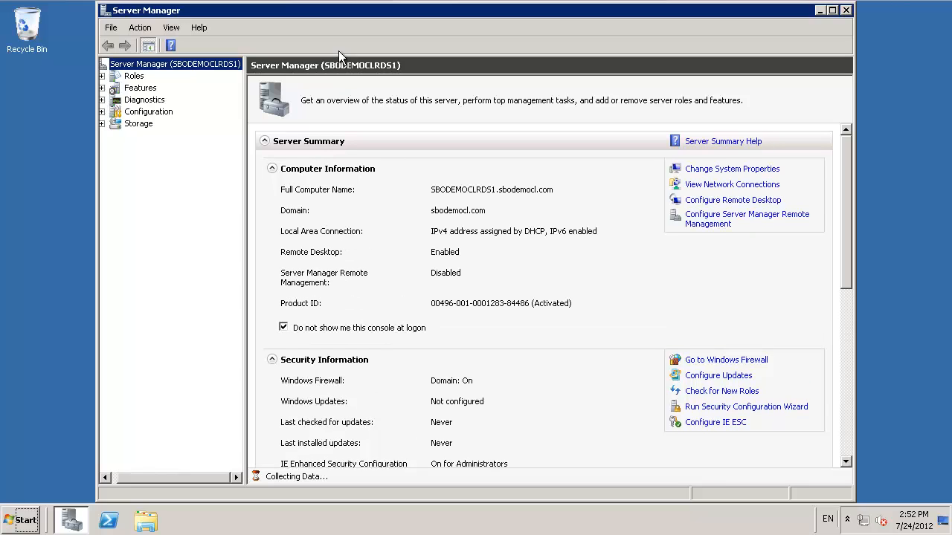
click(134, 77)
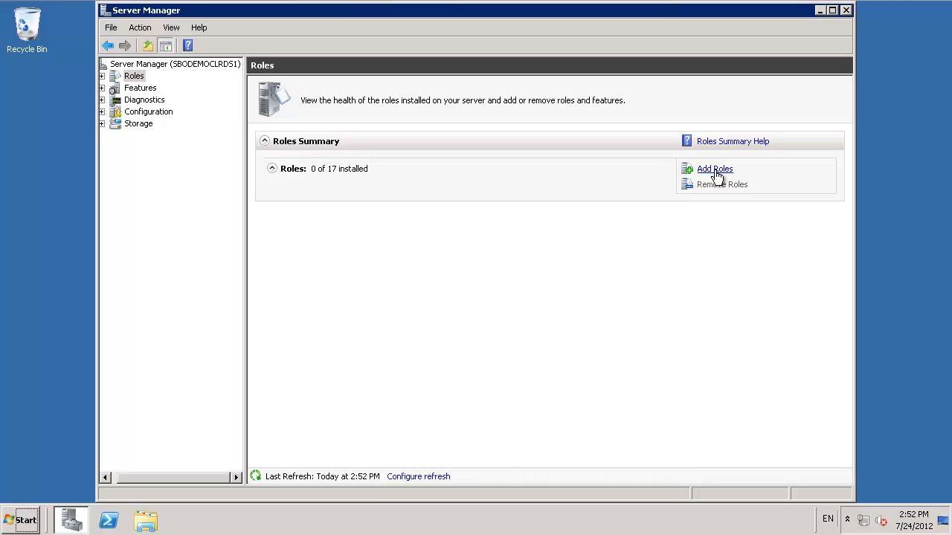
Step: Start adding roles to the server and select Remote Desktop Services and Web Server (IIS) for installation
click(715, 172)
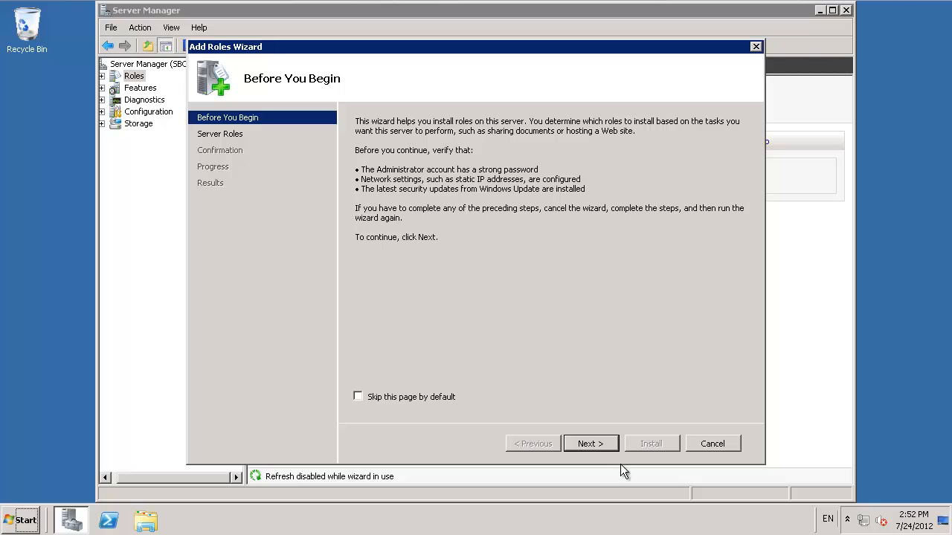
click(594, 441)
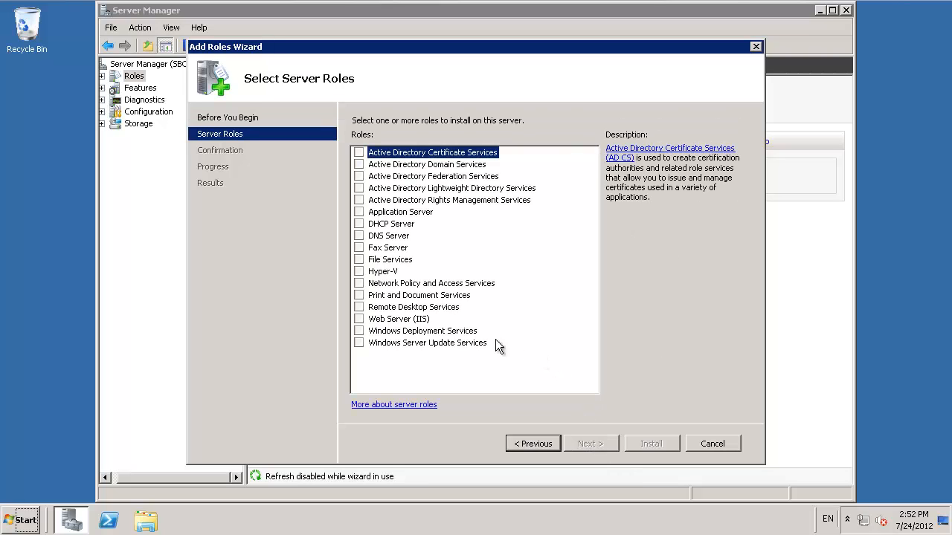
click(360, 307)
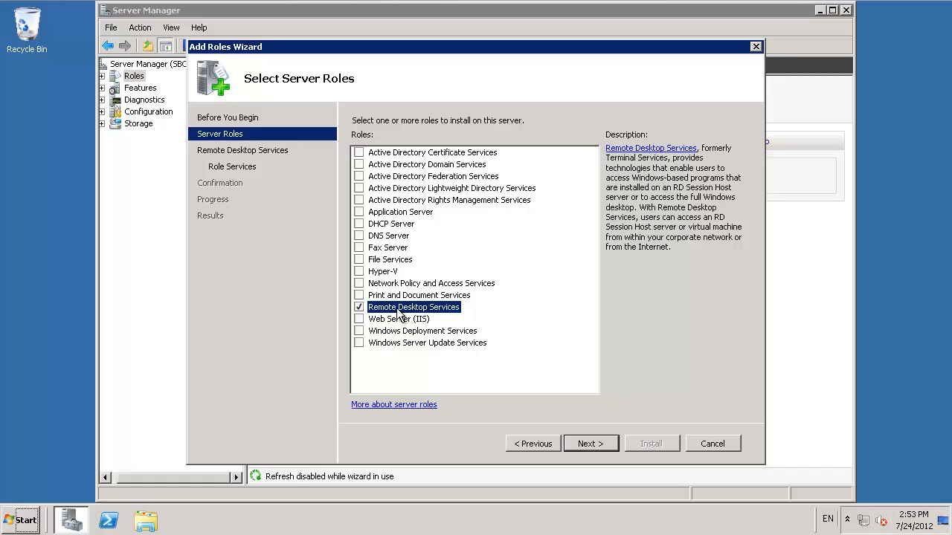
click(360, 319)
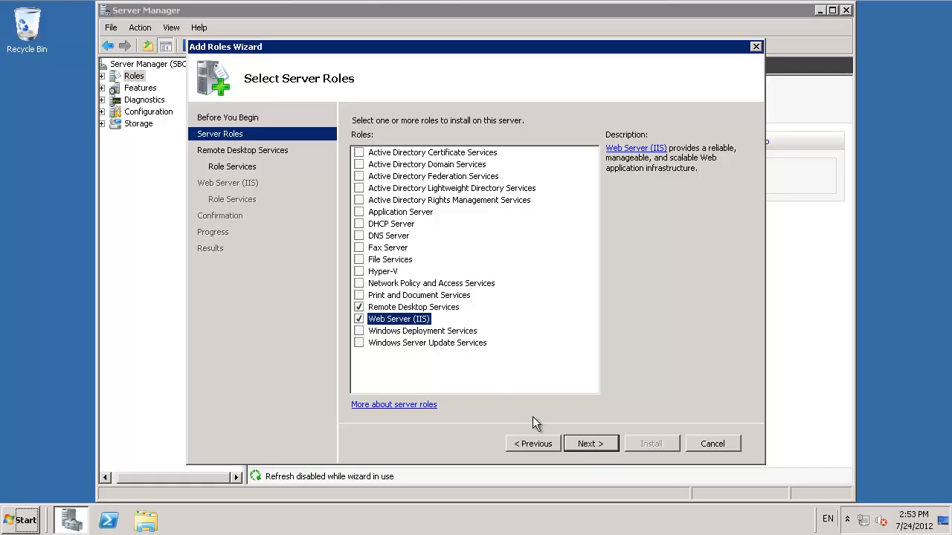
click(591, 444)
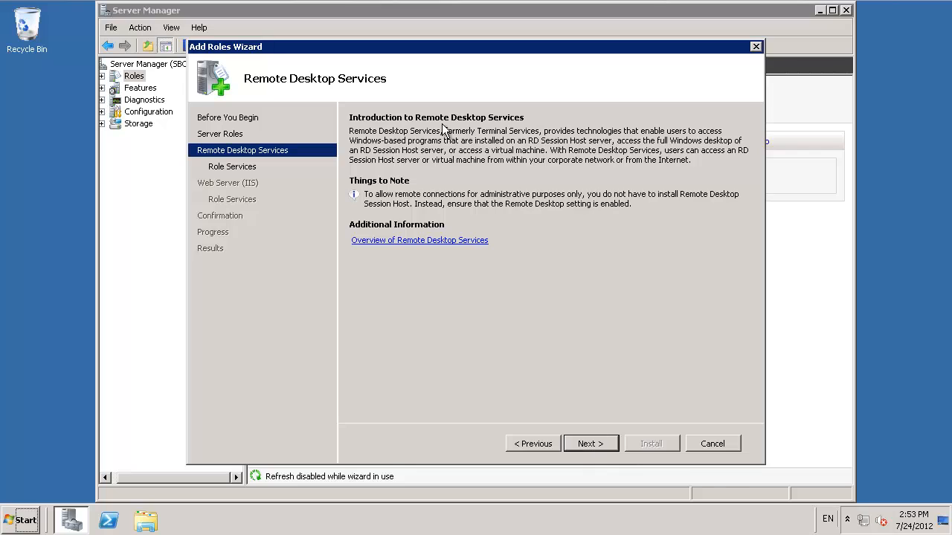
Step: Select the Remote Desktop Session Host, Gateway and Web Access role services, including the required role services and features for Gateway and Web Access
click(598, 444)
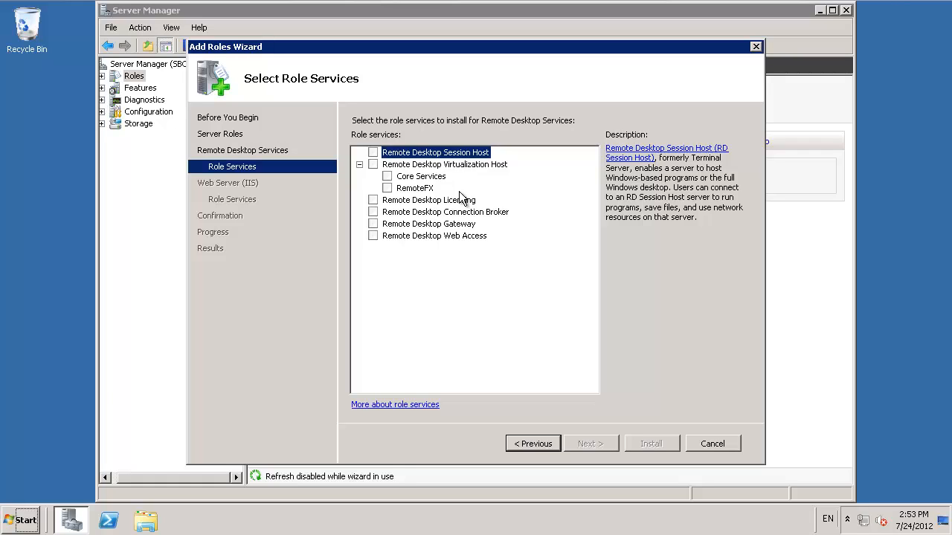
click(373, 153)
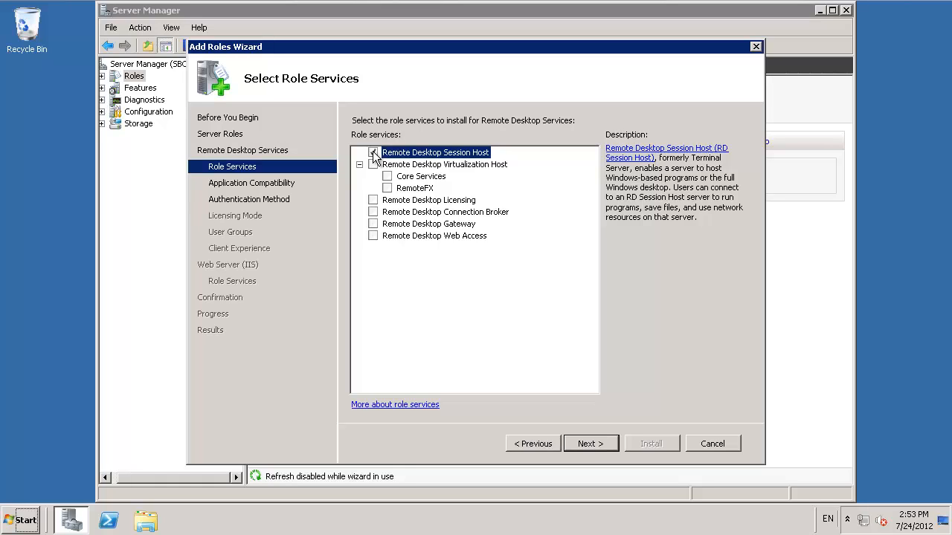
click(373, 224)
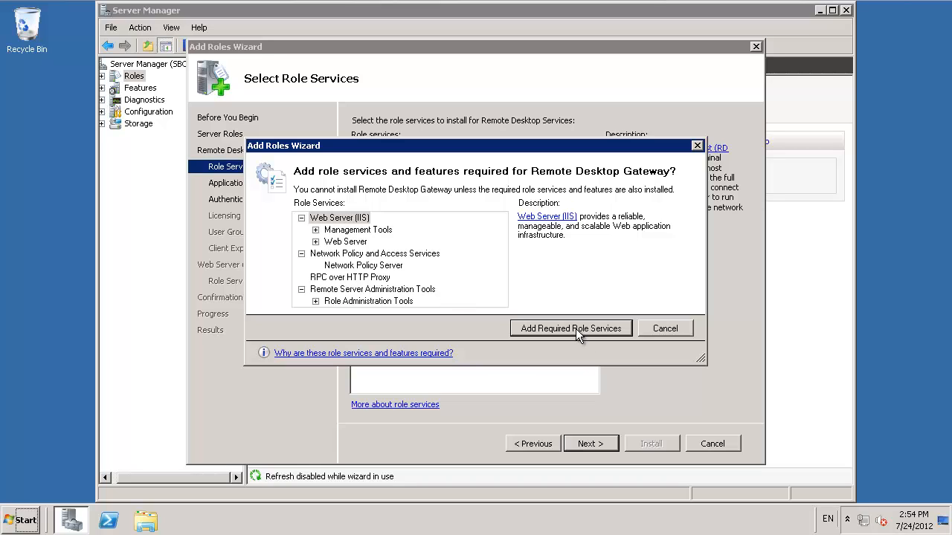
click(575, 329)
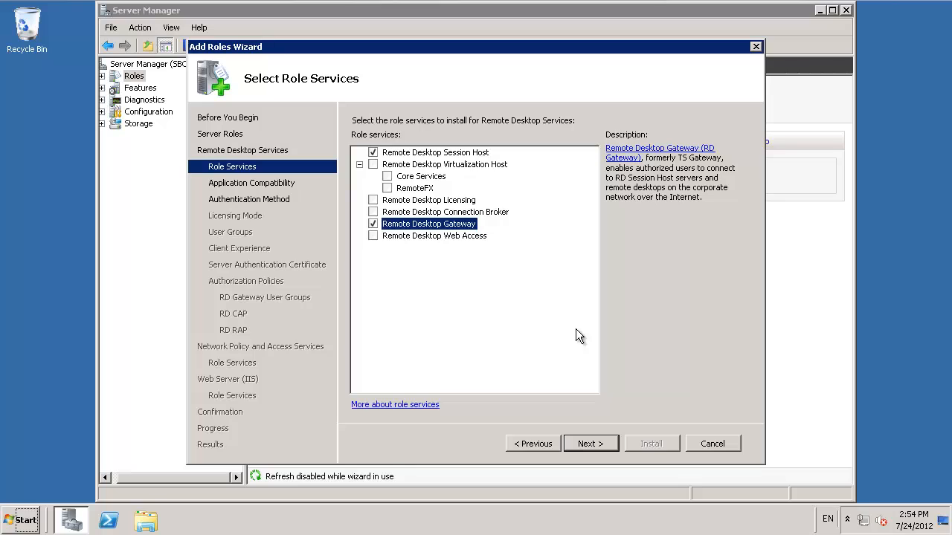
click(373, 236)
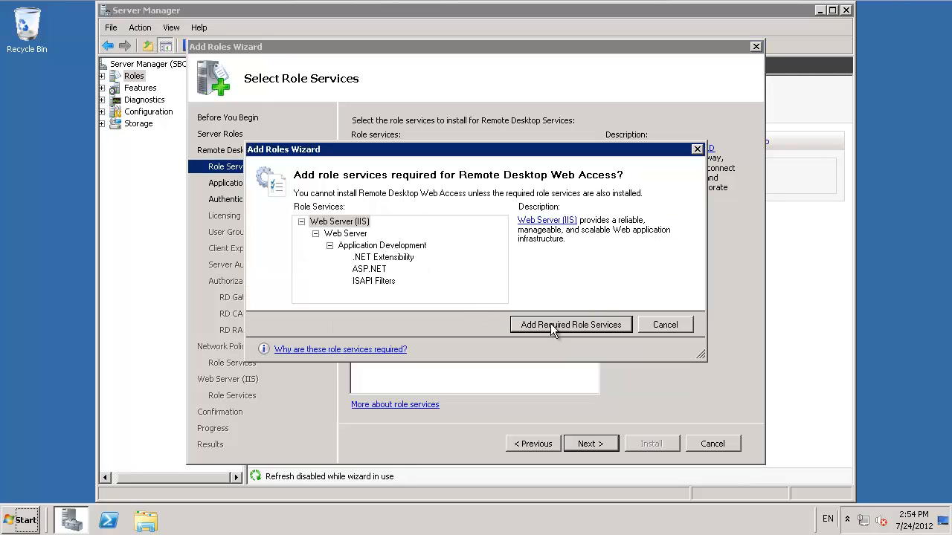
click(565, 327)
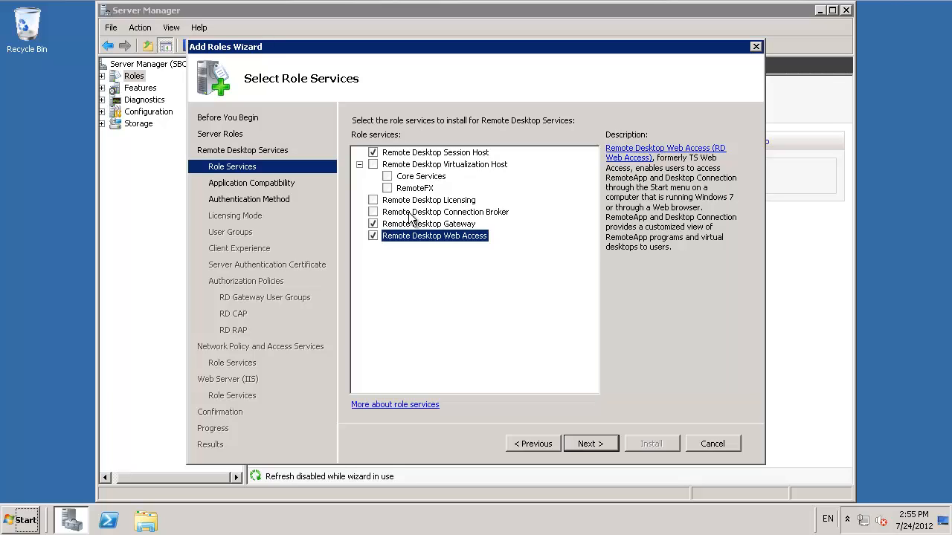
Step: Configure the RD Session Host to not require Network Level Authentication and to use the Per User licensing mode
click(600, 445)
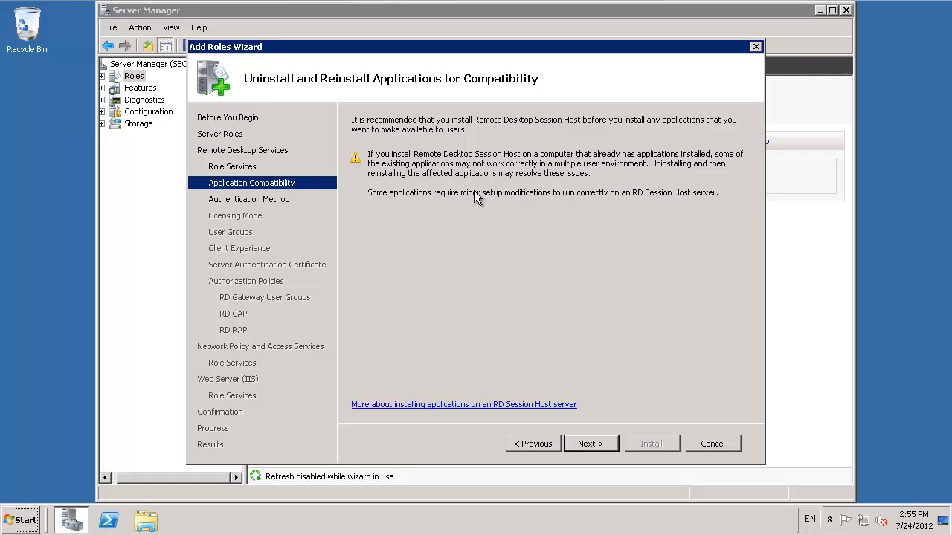
click(587, 444)
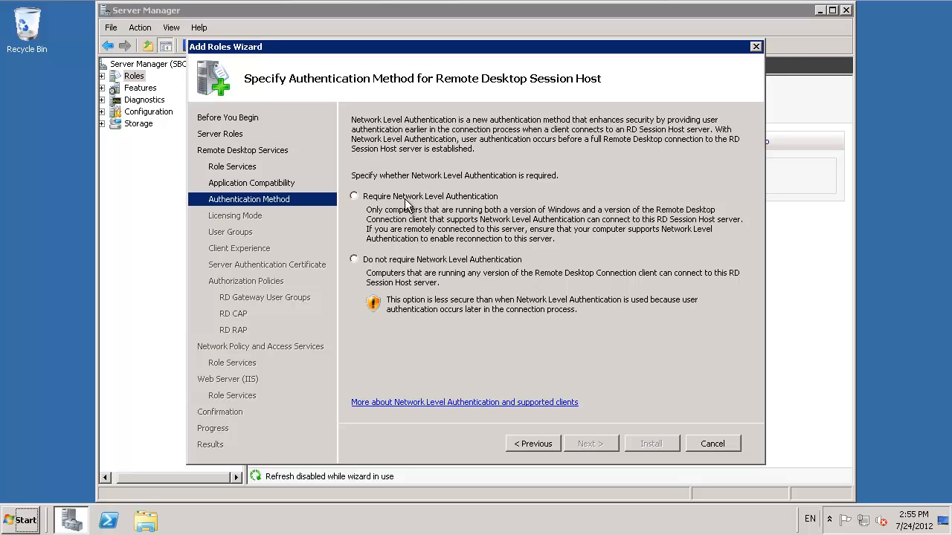
click(363, 264)
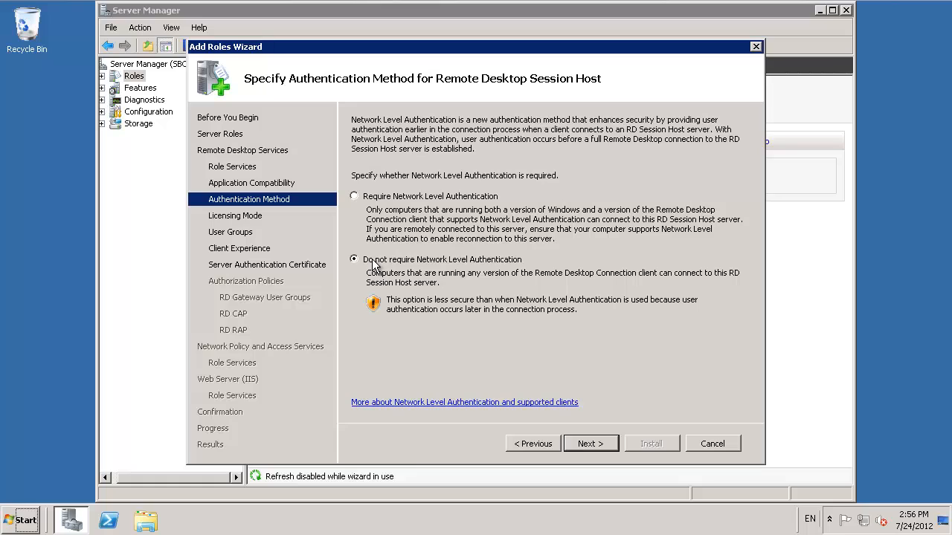
click(595, 448)
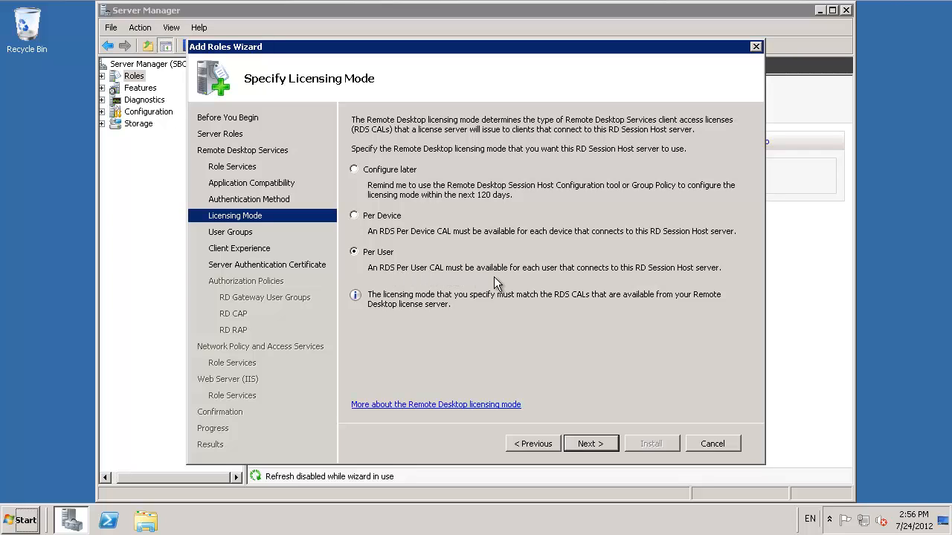
click(593, 444)
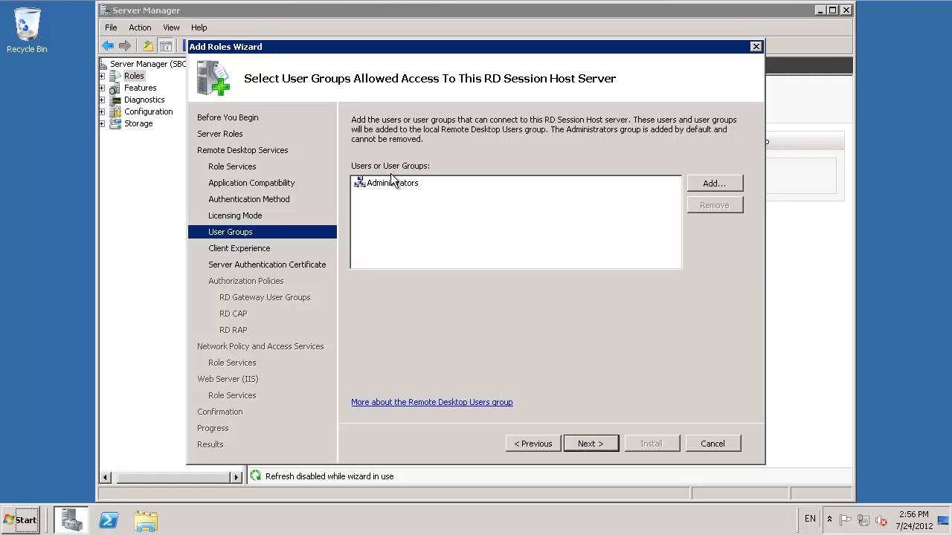
Step: Add the Domain Users group to the user groups allowed access to this RD Session Host server
click(706, 183)
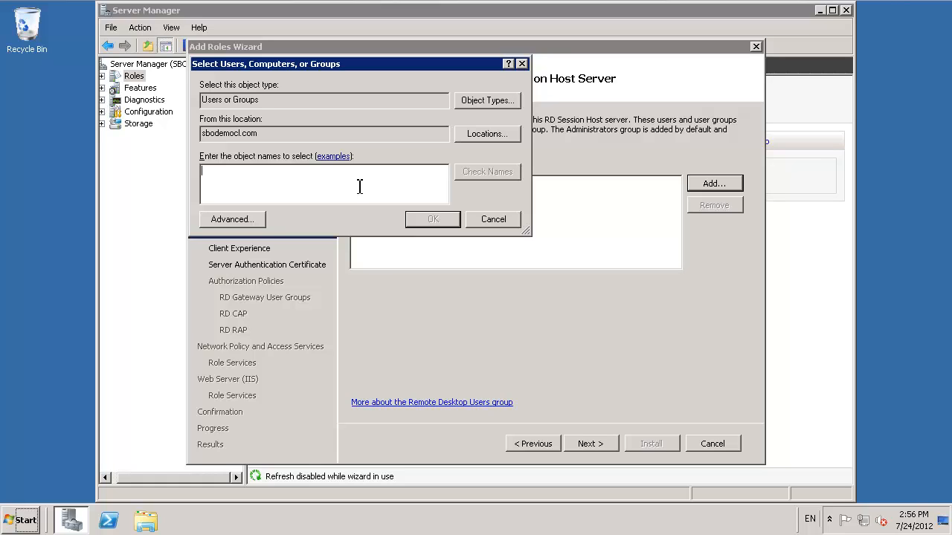
text(Domain users)
click(483, 172)
click(438, 220)
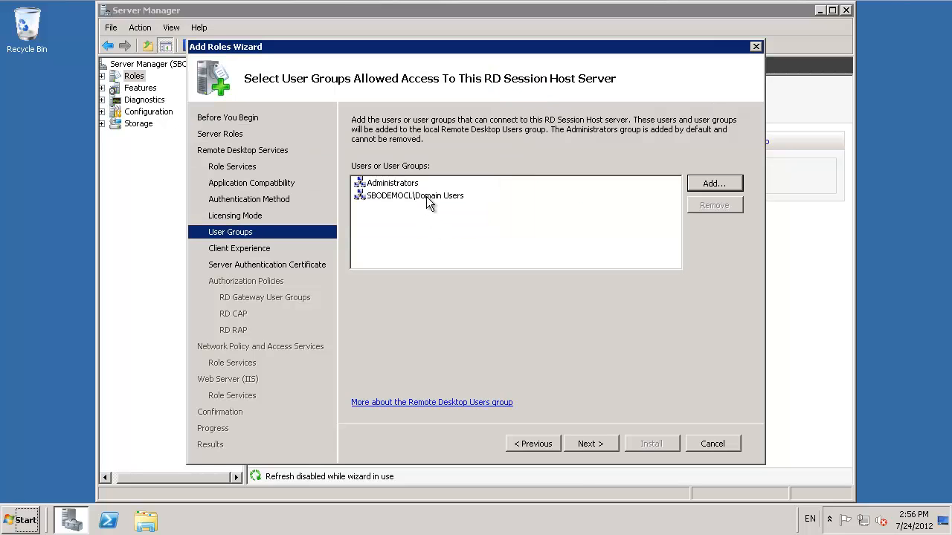
click(427, 196)
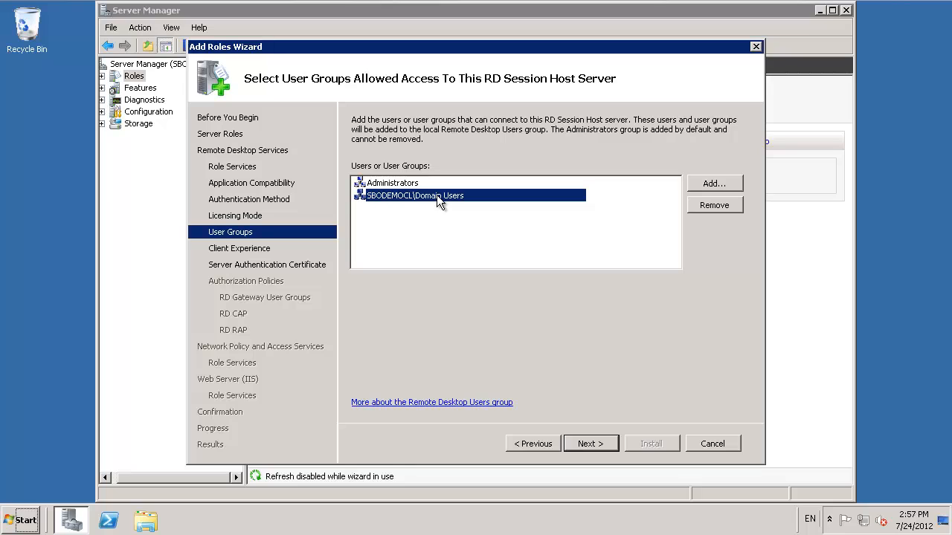
click(595, 445)
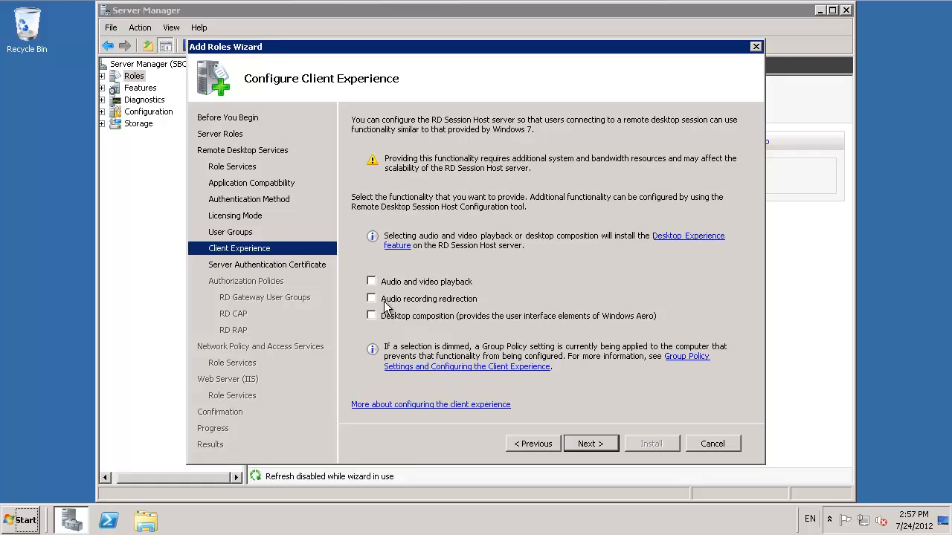
Step: Leave all client experience options disabled and postpone choosing the server authentication certificate for SSL encryption
click(606, 445)
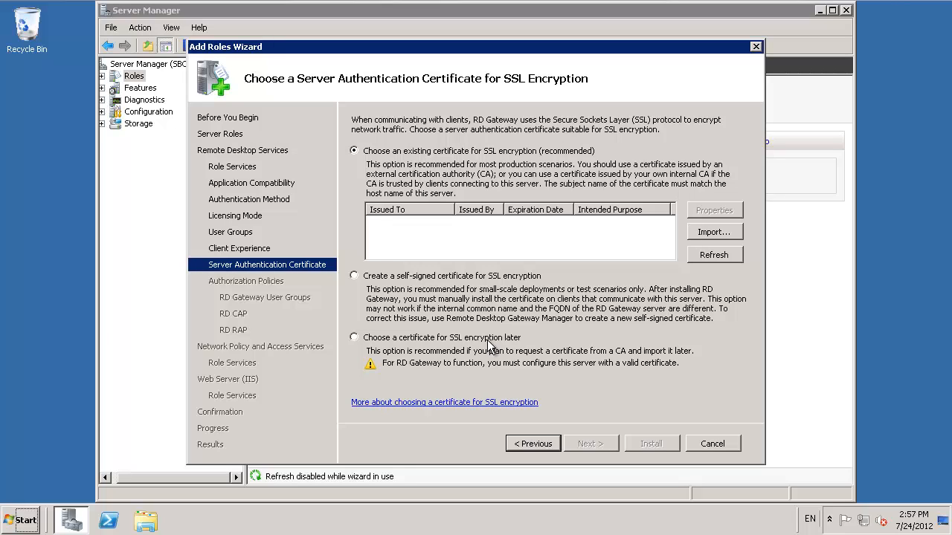
click(383, 339)
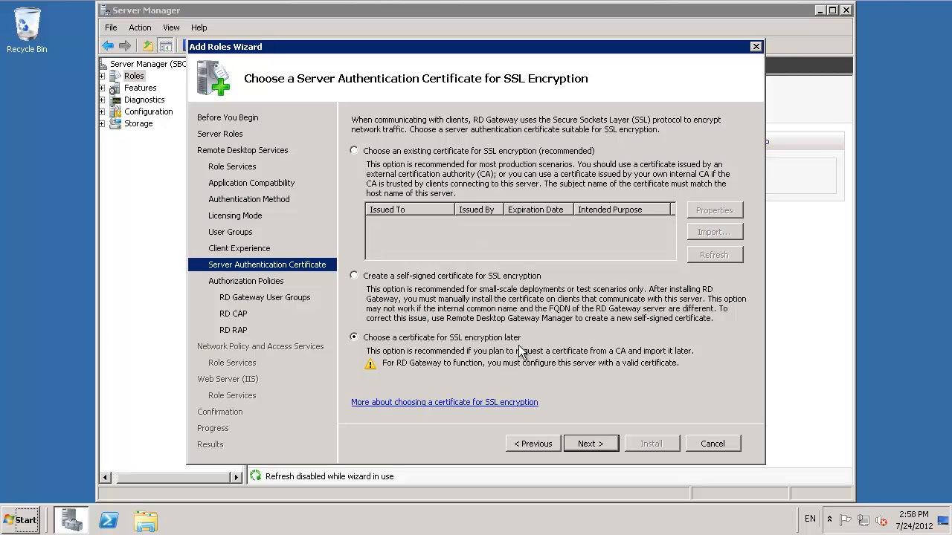
click(590, 444)
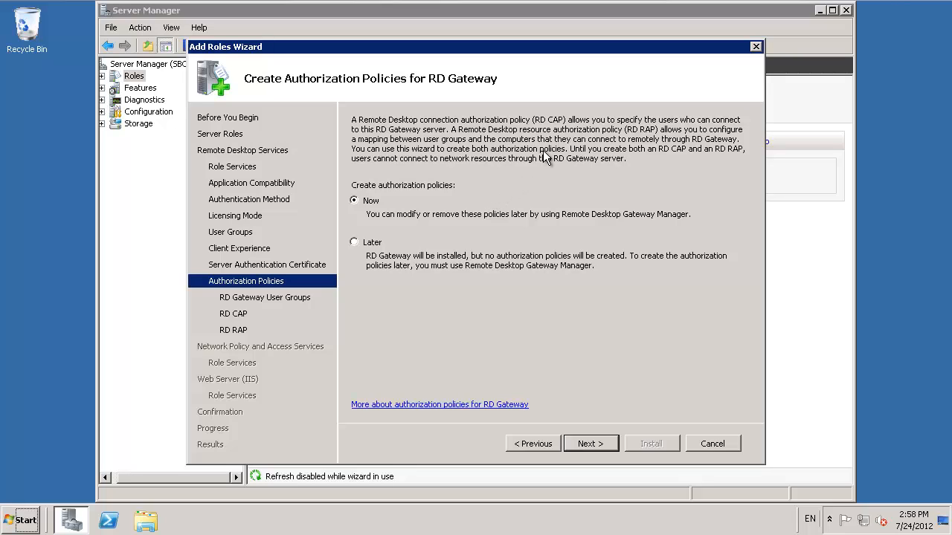
Step: Choose to create the RD Gateway authorization policies now and add Domain Users to the groups that can connect through it
click(593, 441)
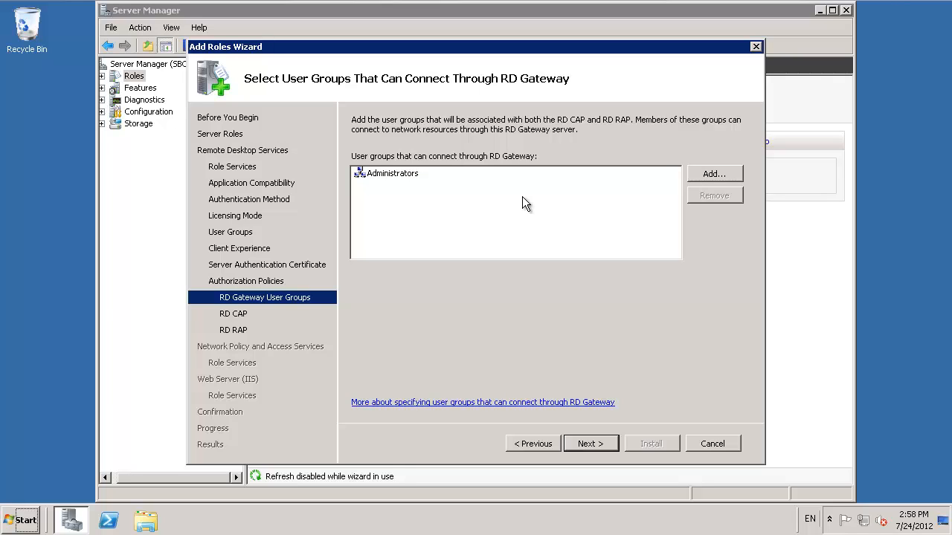
click(712, 176)
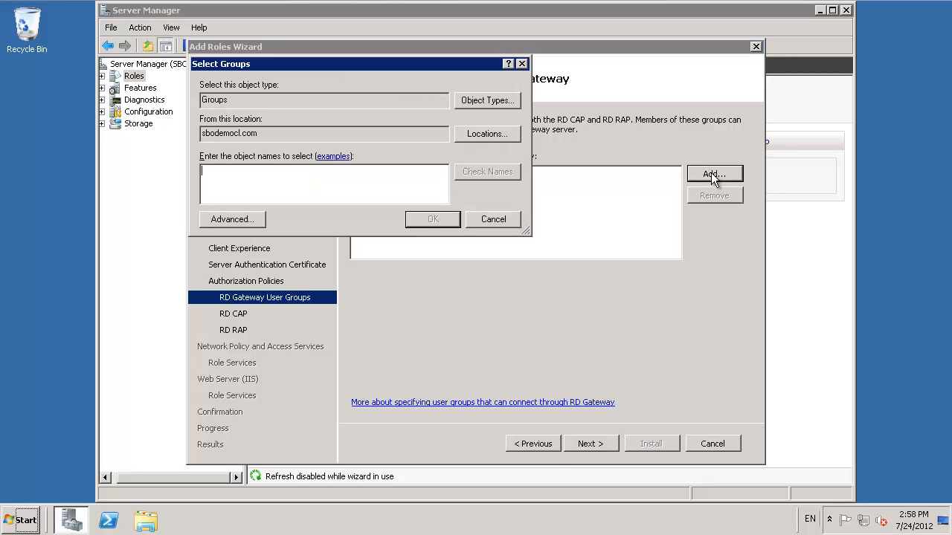
text(Domain users)
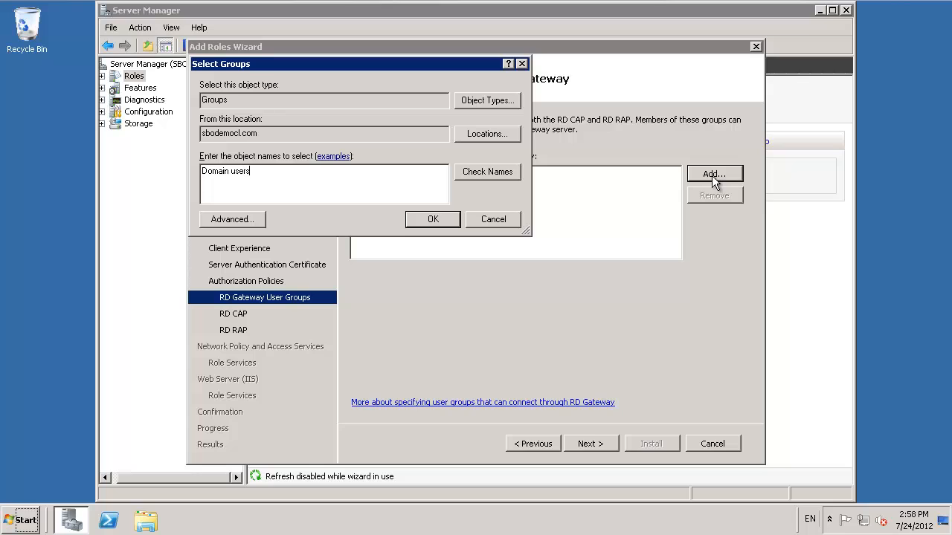
click(469, 169)
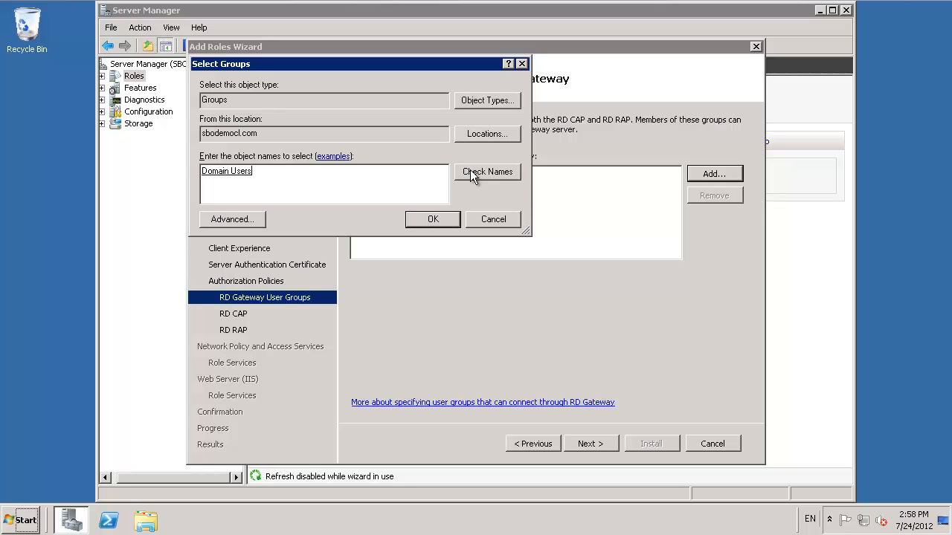
click(439, 225)
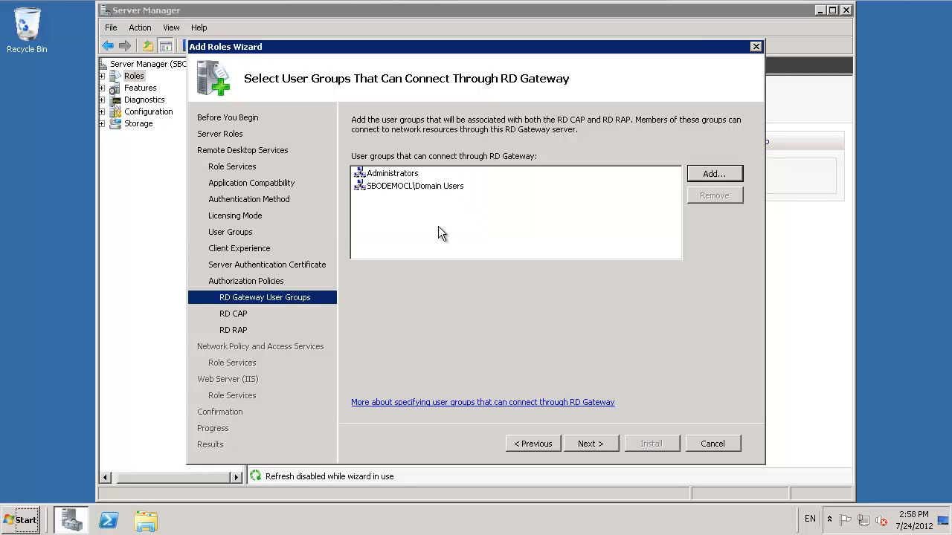
click(599, 449)
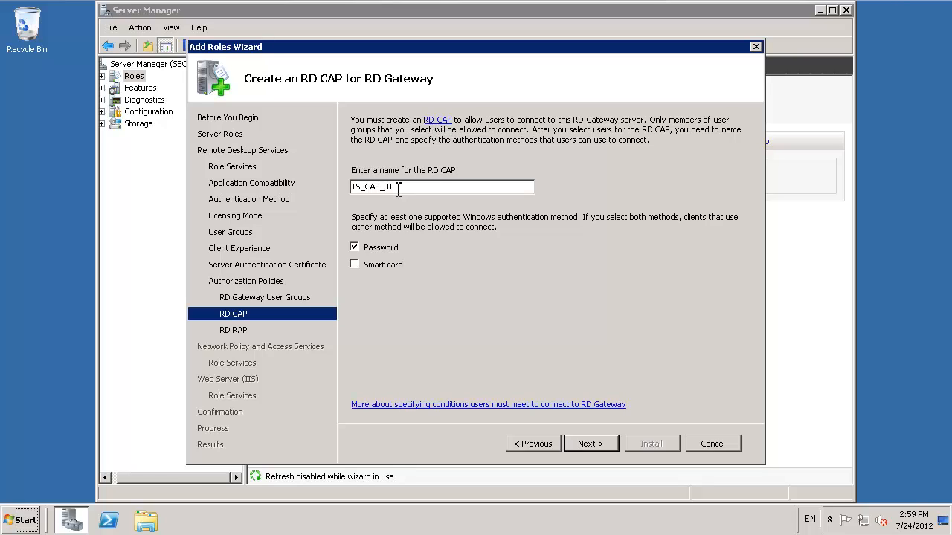
Step: Accept the connection policy TS_CAP_01 with password authentication and let the resource policy TS_RAP_01 allow connections to any computer on the network
click(592, 444)
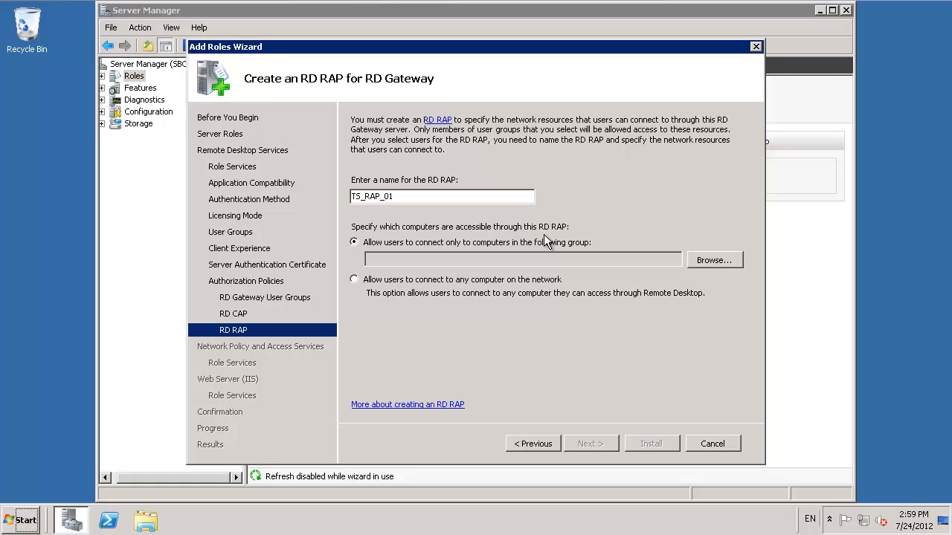
click(712, 260)
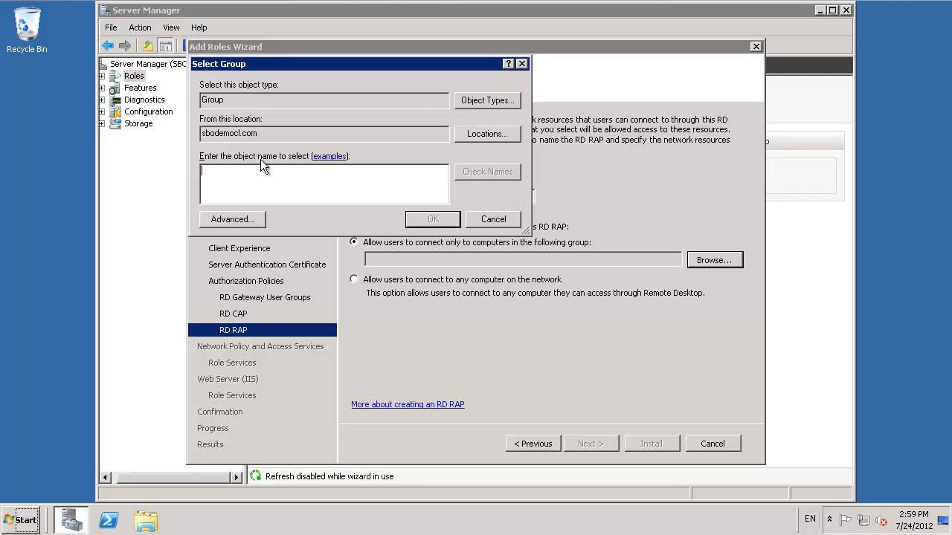
click(491, 221)
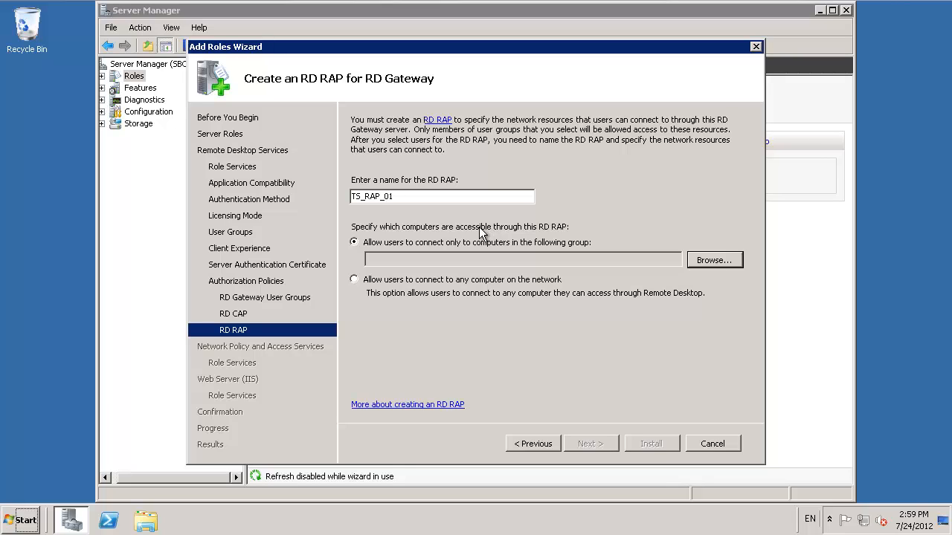
click(357, 283)
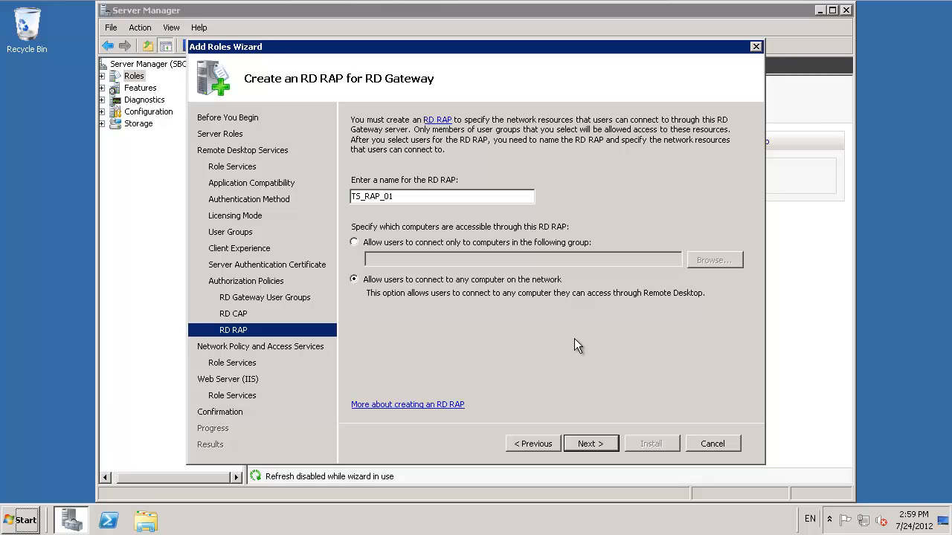
click(592, 444)
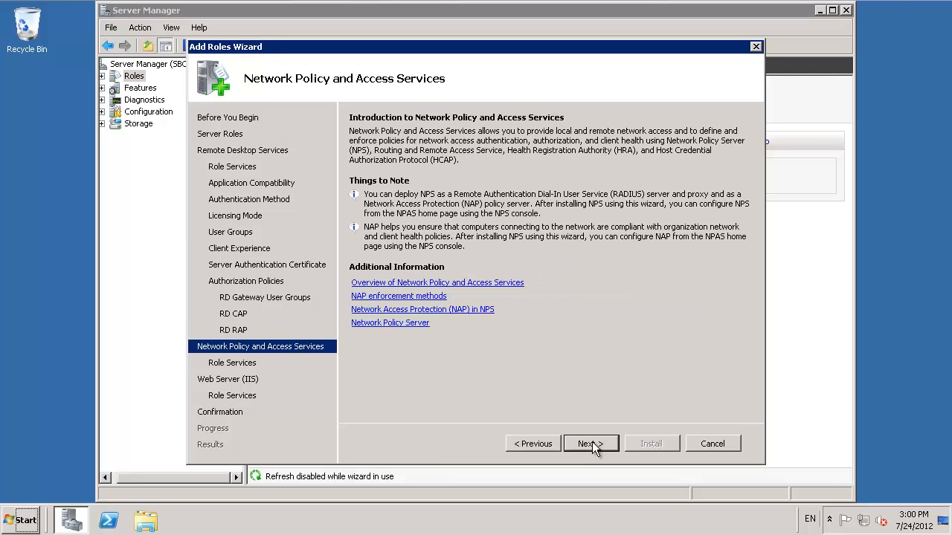
Step: Accept Network Policy Server as the only Network Policy and Access Services role service and proceed to the Web Server (IIS) role services
click(592, 443)
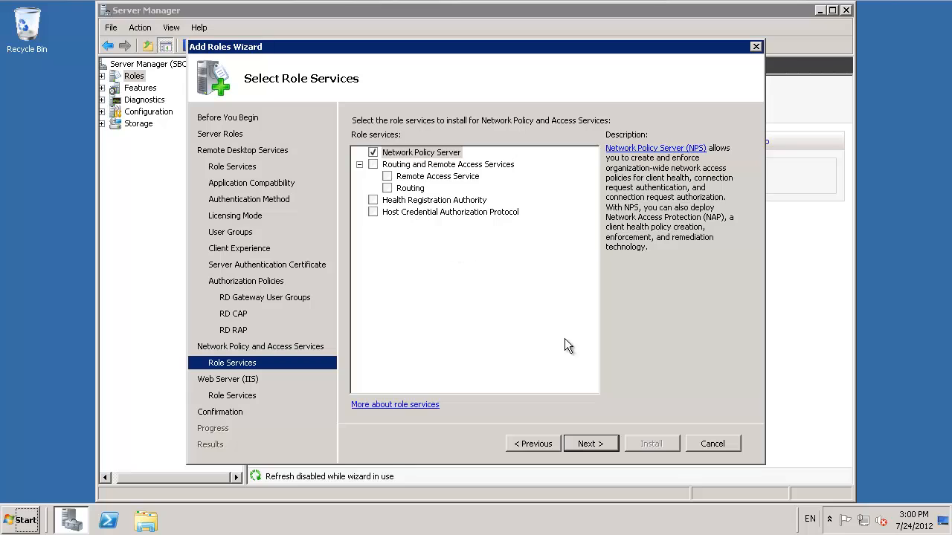
click(597, 446)
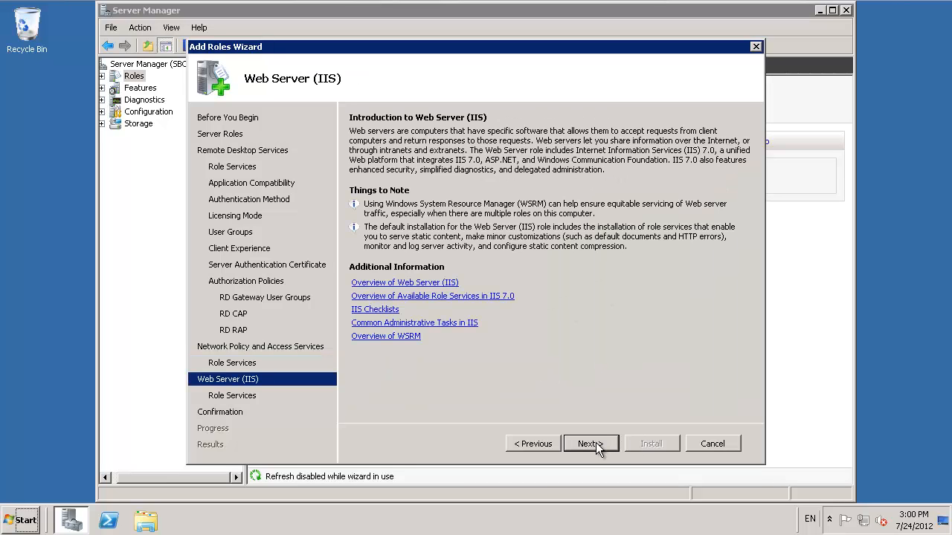
click(591, 444)
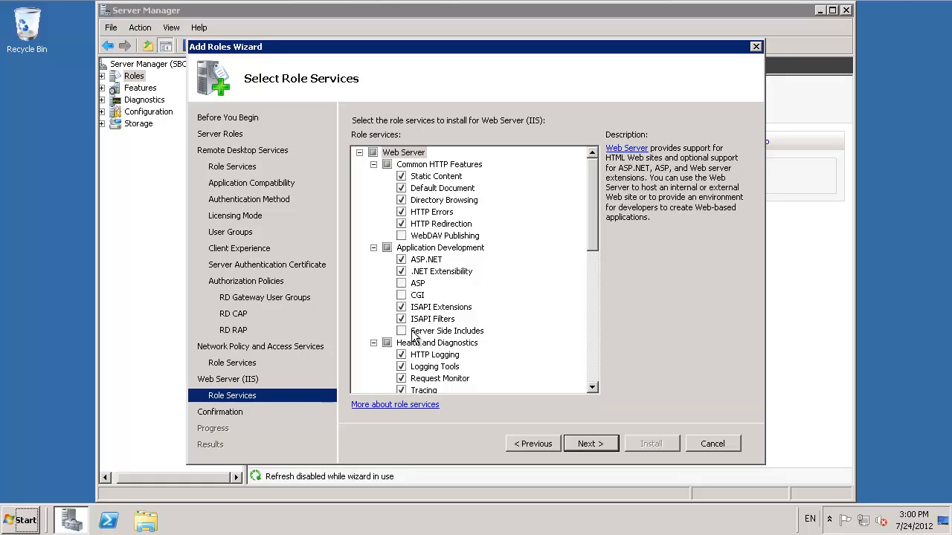
Step: Select IIS Management Scripts and Tools and Management Service among the Web Server management tools
click(595, 361)
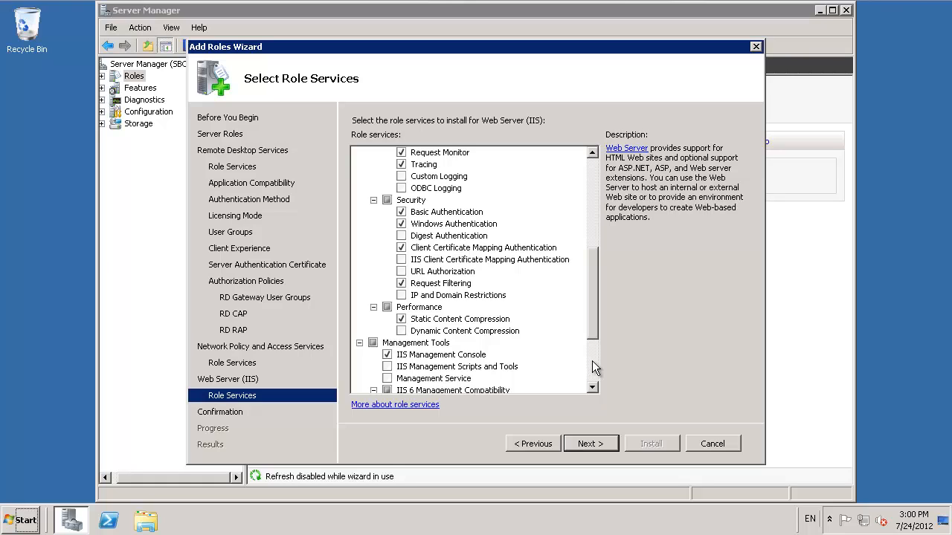
click(387, 367)
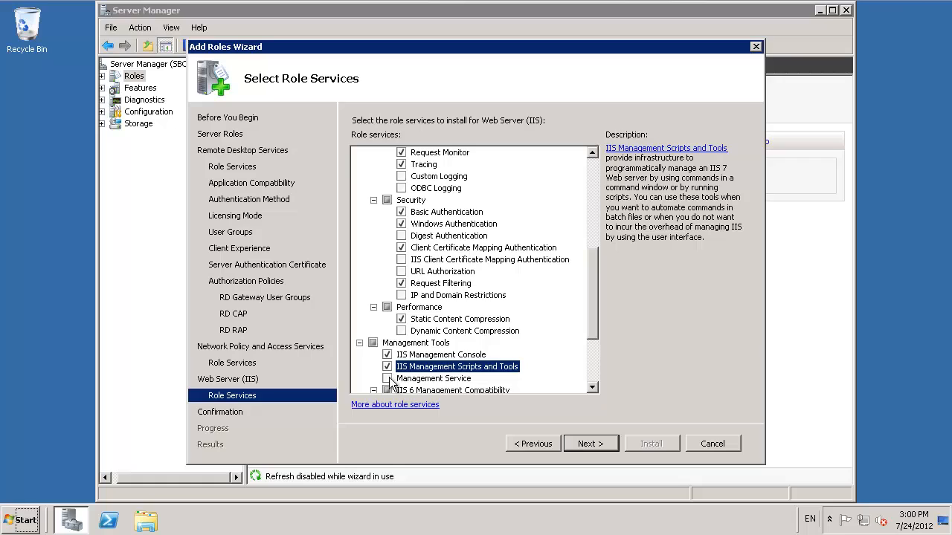
click(387, 378)
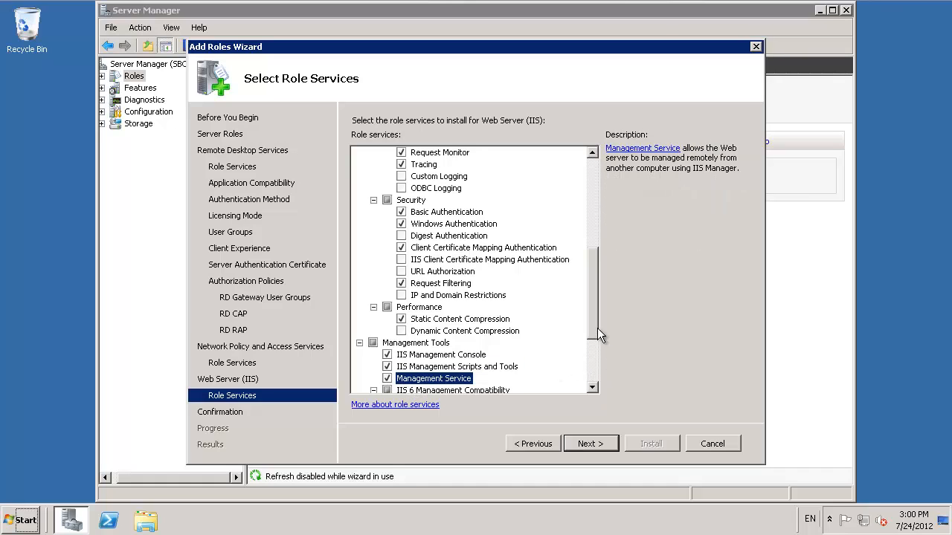
Step: Select IIS 6 Scripting Tools with its required role services, and IIS 6 Management Console, under IIS 6 Management Compatibility
click(593, 363)
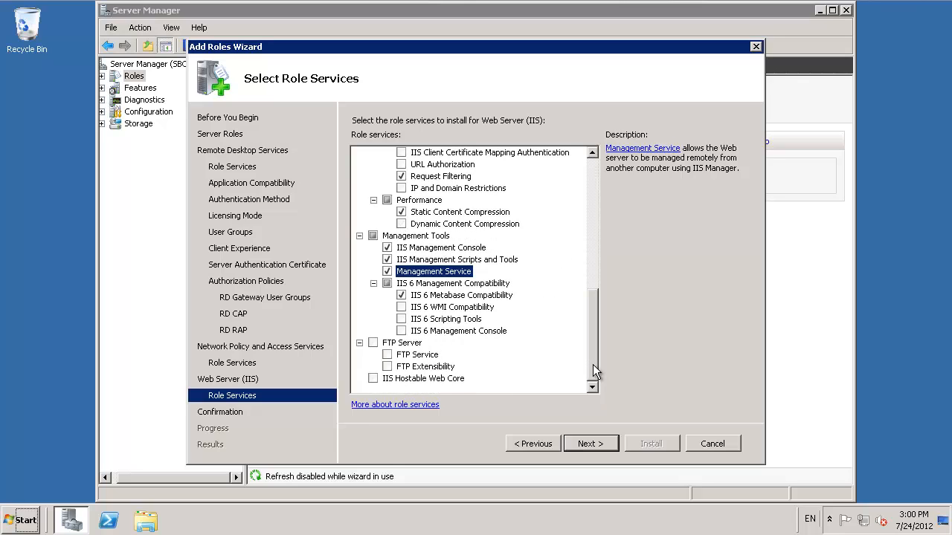
click(401, 331)
click(402, 320)
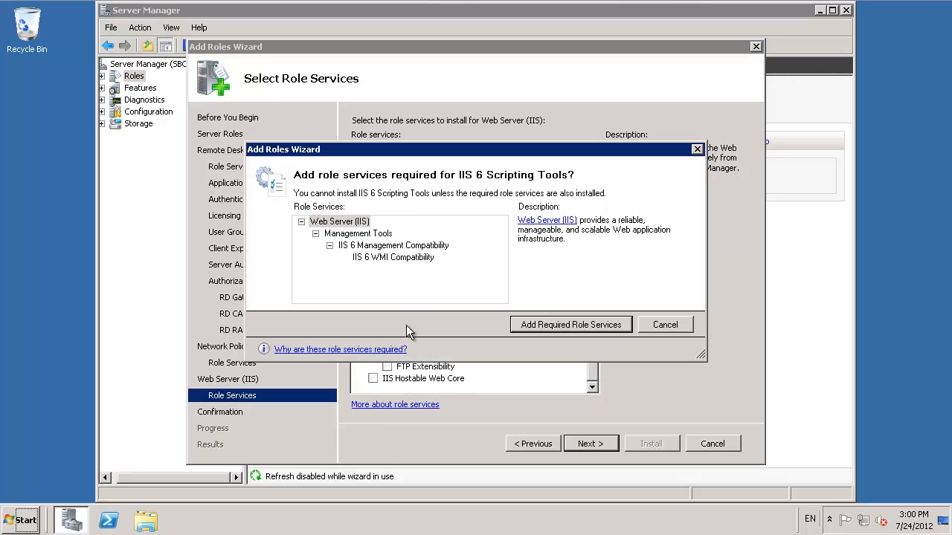
click(551, 324)
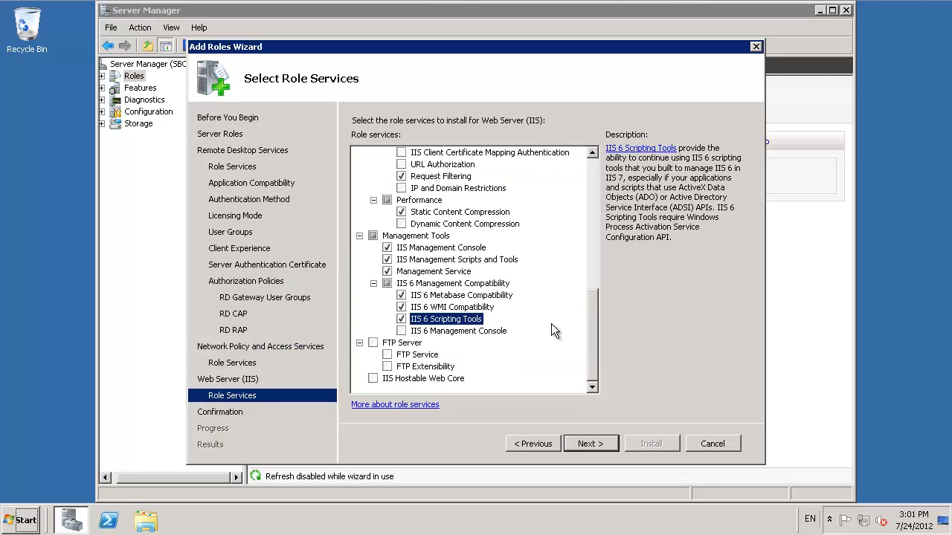
click(403, 331)
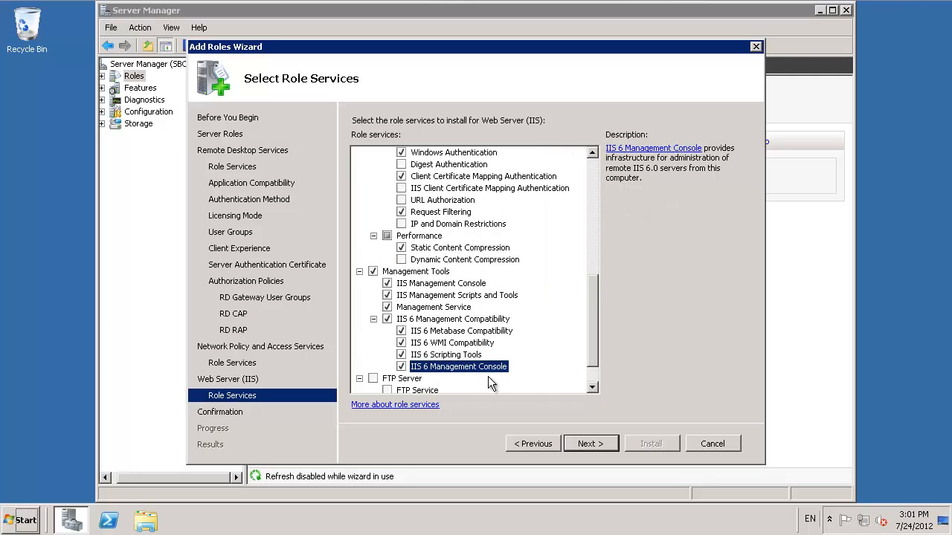
Step: Review the installation selections through to the end of the list and install the selected roles
click(594, 449)
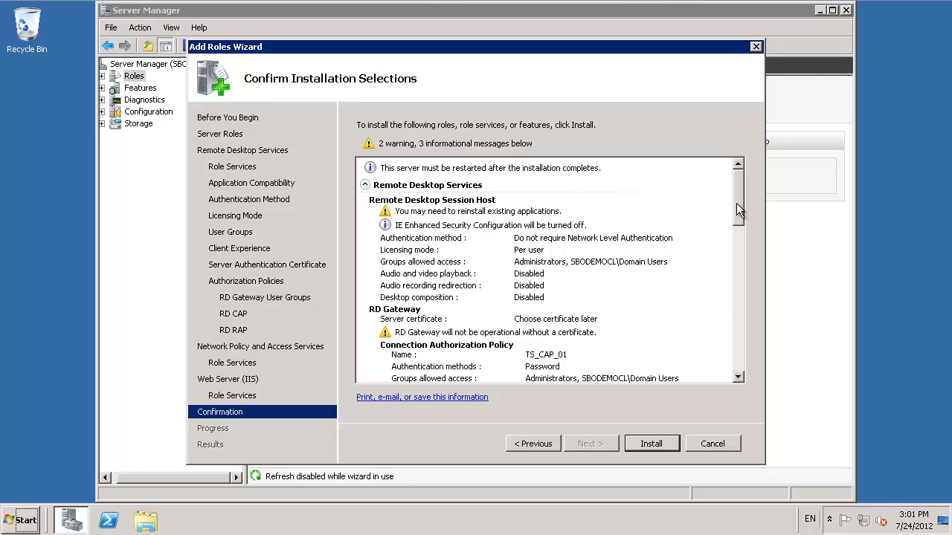
drag(736, 203, 750, 383)
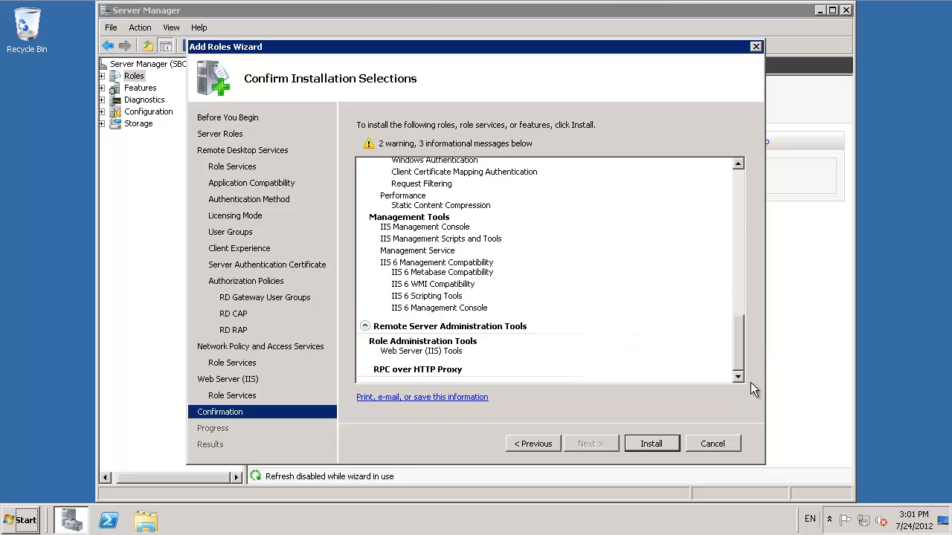
click(647, 449)
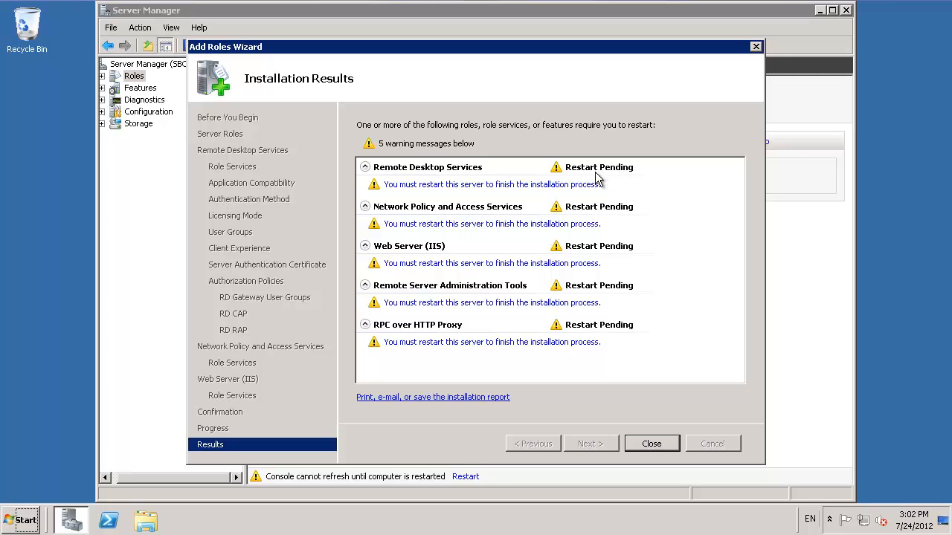
Step: Restart the server to finish the role installation and reconnect to it over Remote Desktop with the Administrator account password
click(651, 445)
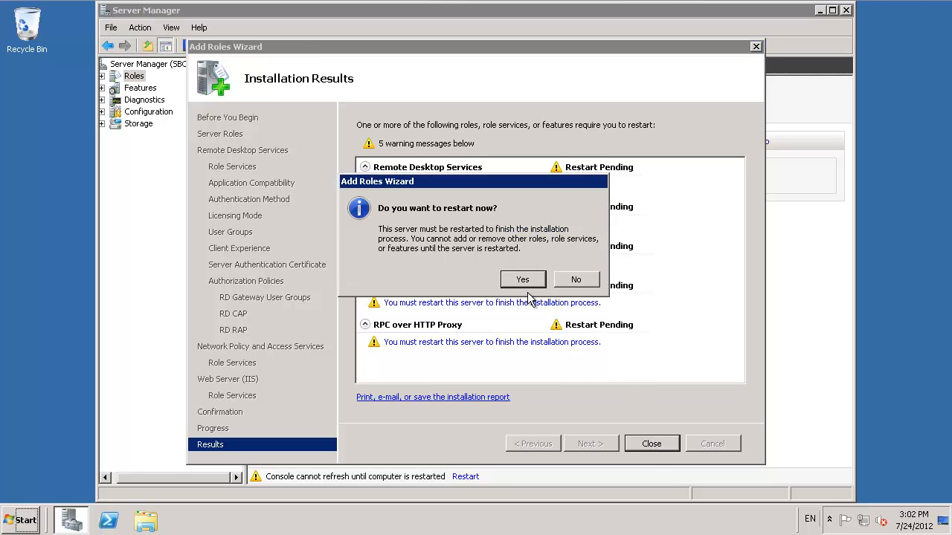
click(524, 281)
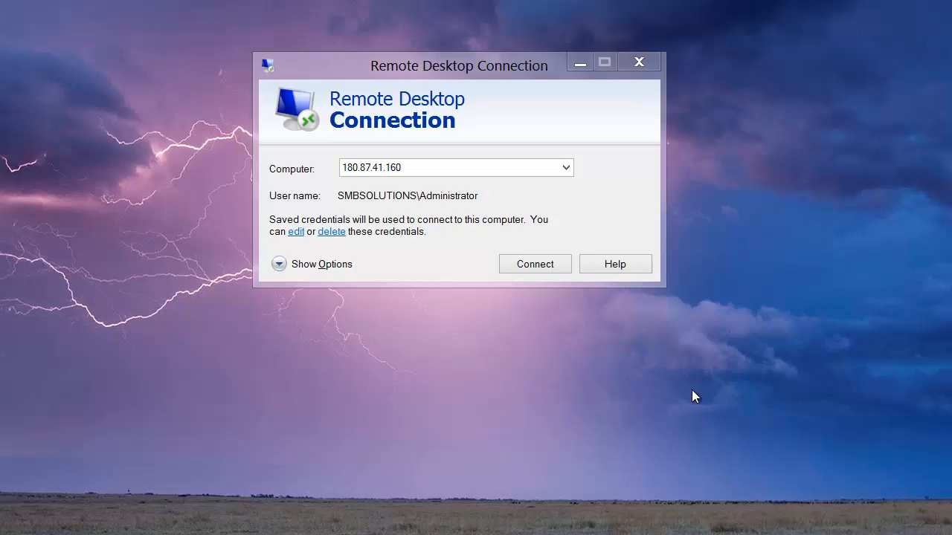
click(524, 266)
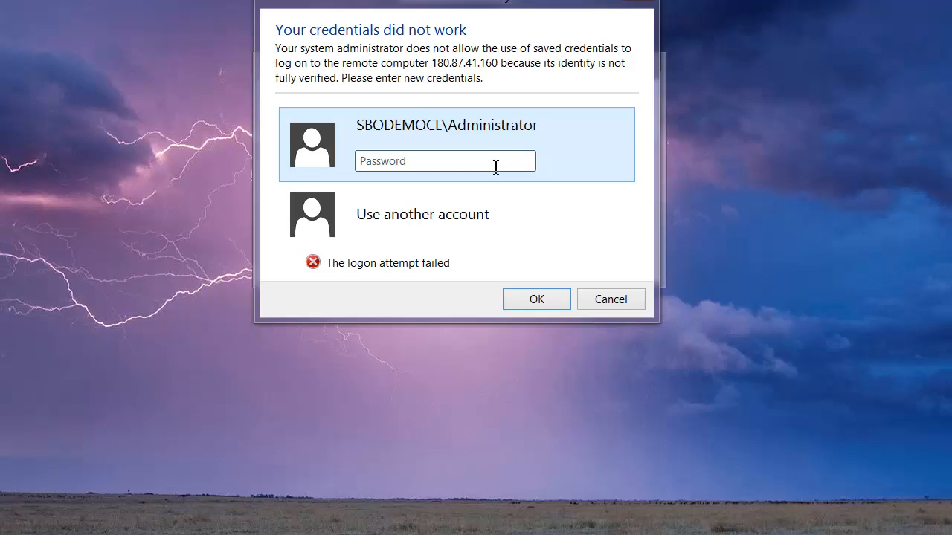
text(•••••••••)
key(Return)
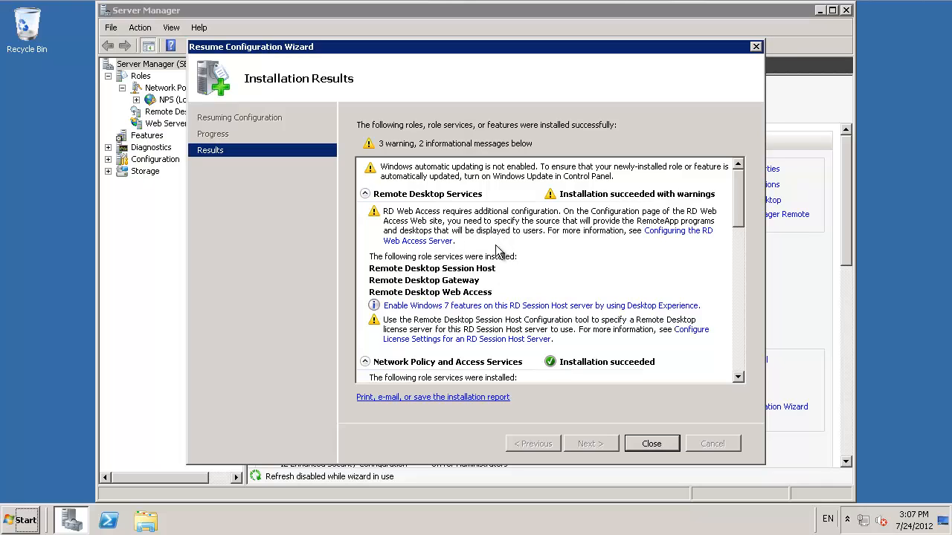
Step: Close the installation results and Server Manager, and dismiss the Remote Desktop license server notification
click(664, 449)
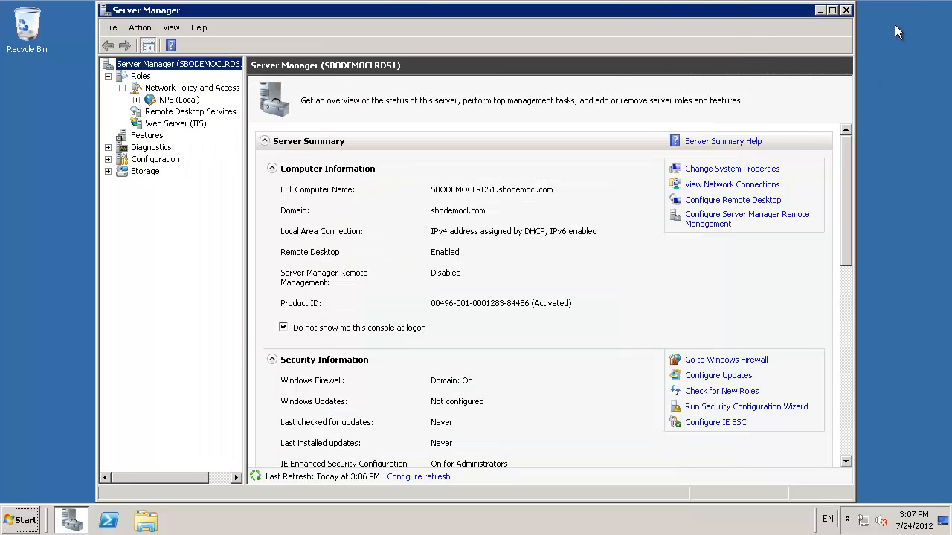
click(847, 11)
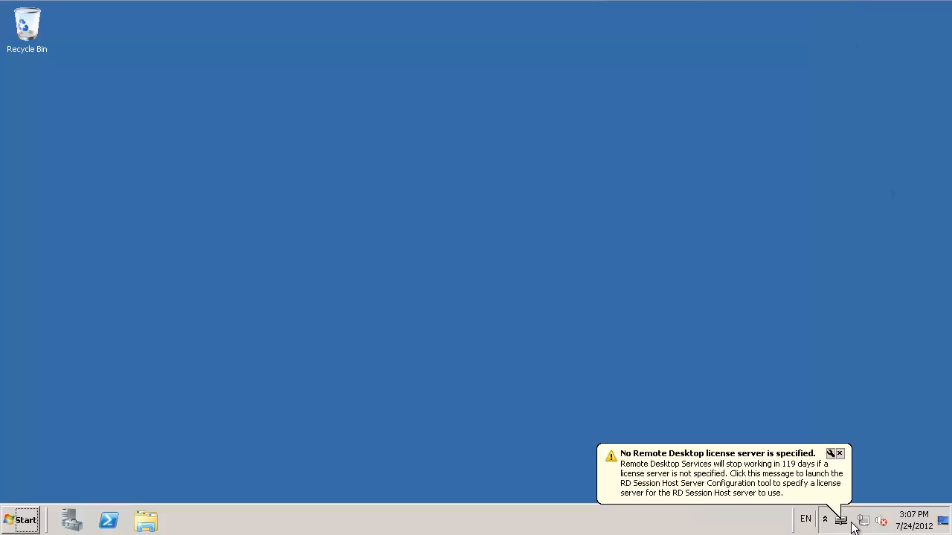
click(672, 476)
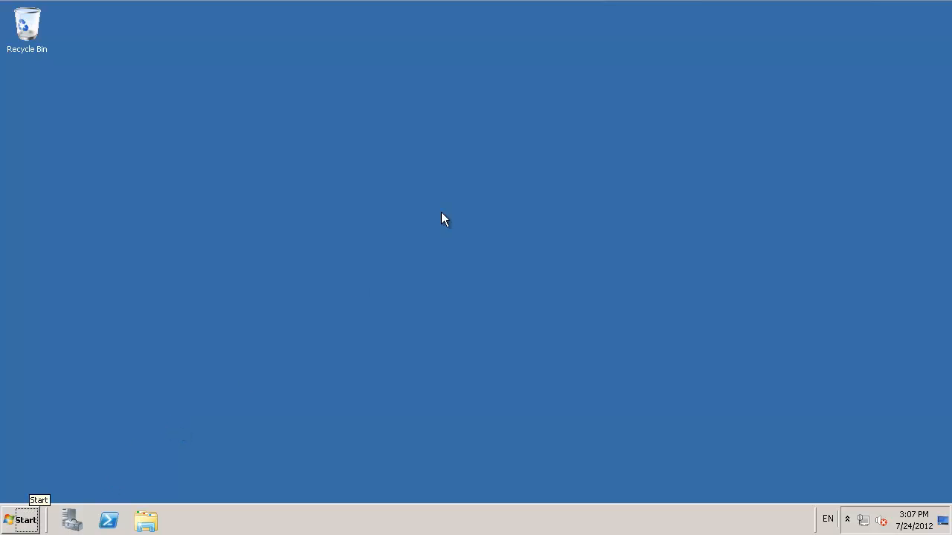
Step: Open the Remote Desktops administrative console and maximize both its main window and the inner console window
click(26, 522)
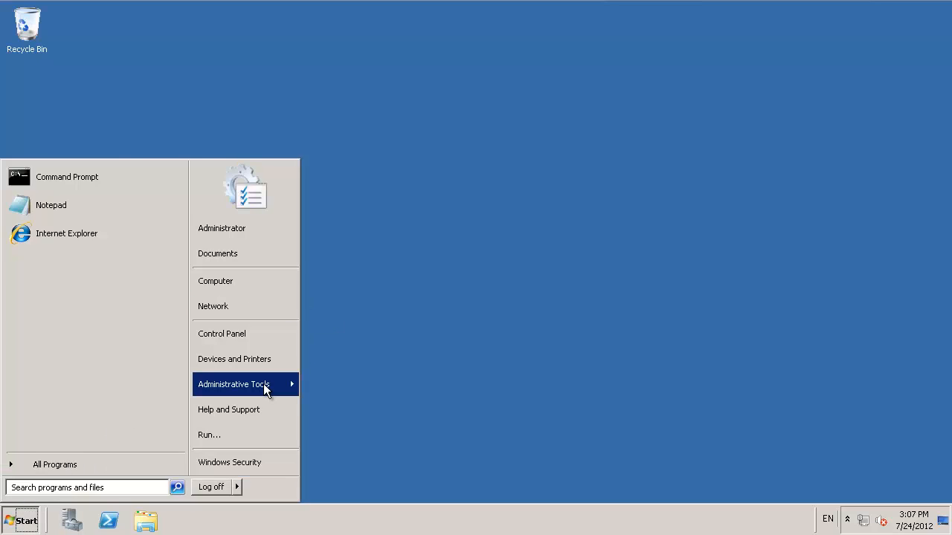
mouse_move(265, 391)
mouse_move(389, 76)
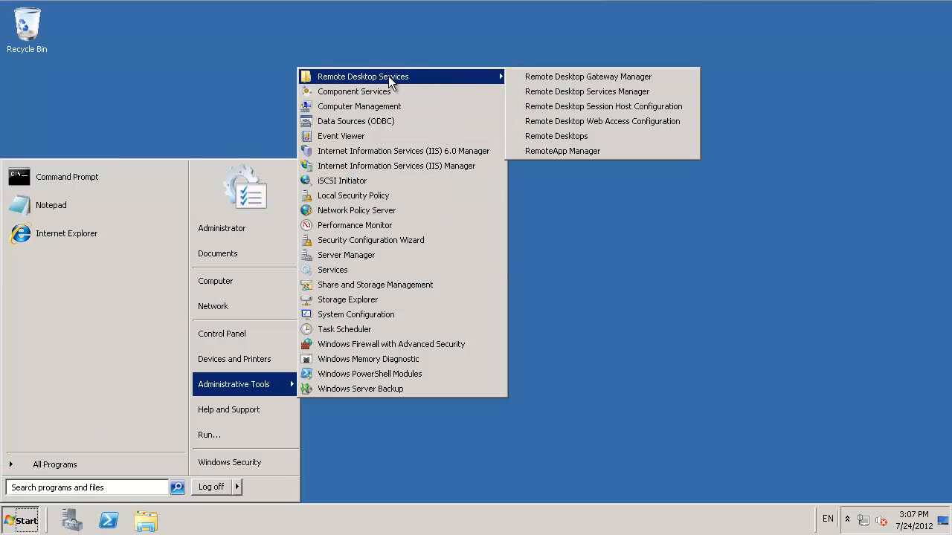
click(563, 141)
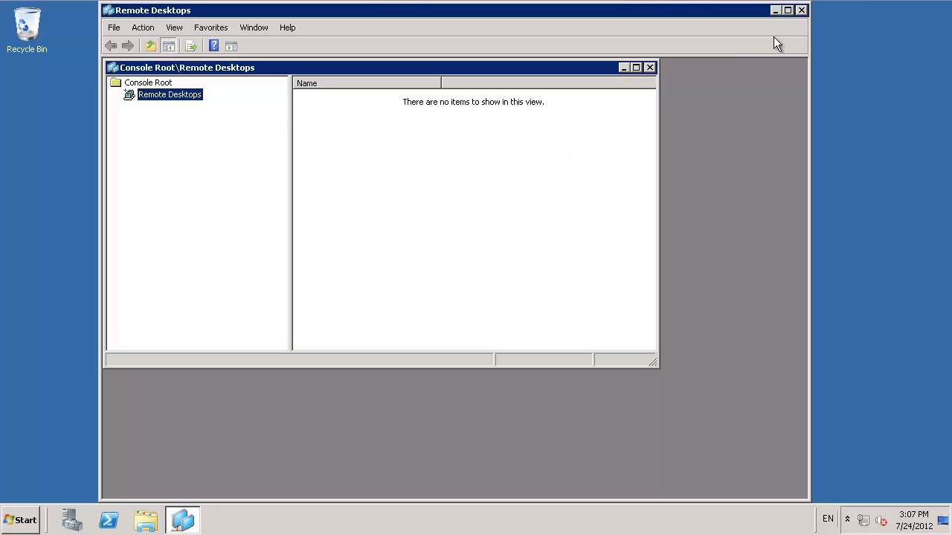
click(787, 12)
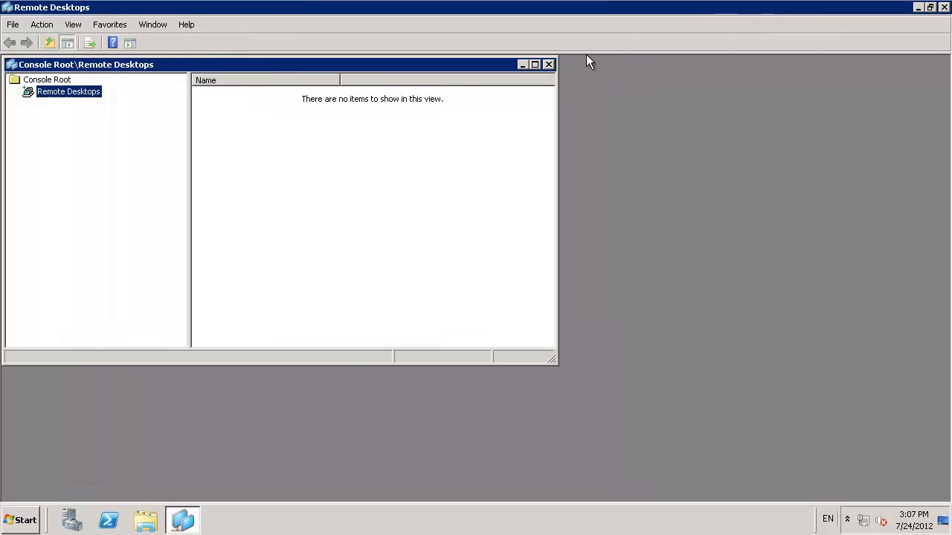
click(534, 66)
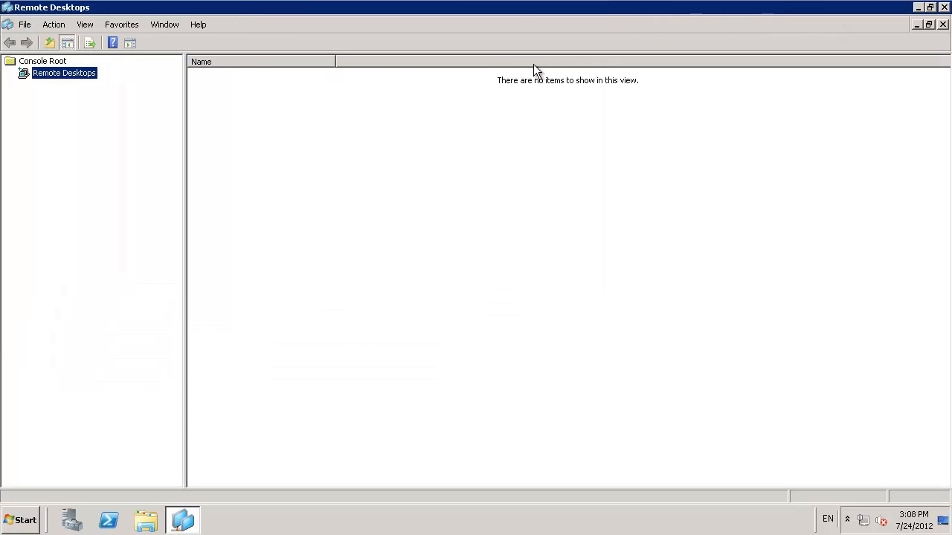
Step: Add a remote desktop connection to SBODEMOCLDC with the admin option and saving of credentials allowed
right_click(74, 72)
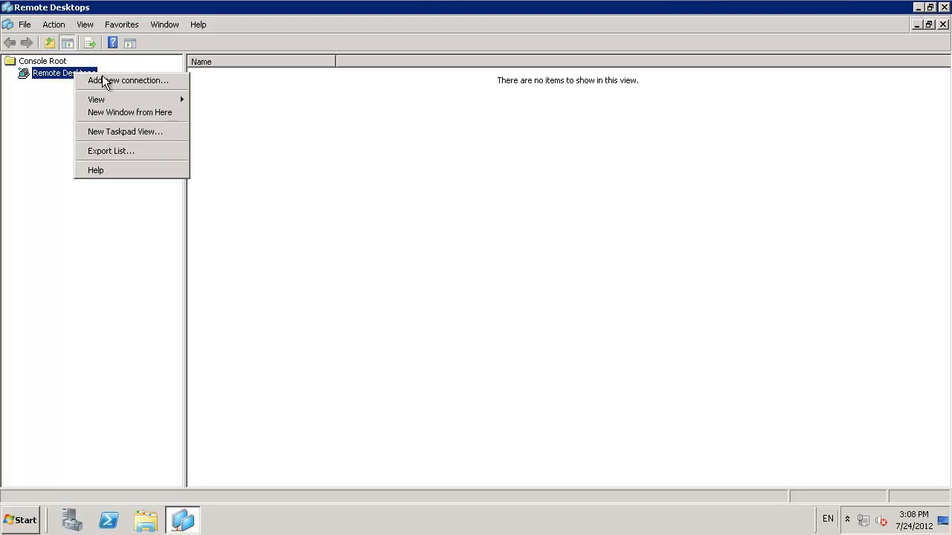
click(108, 77)
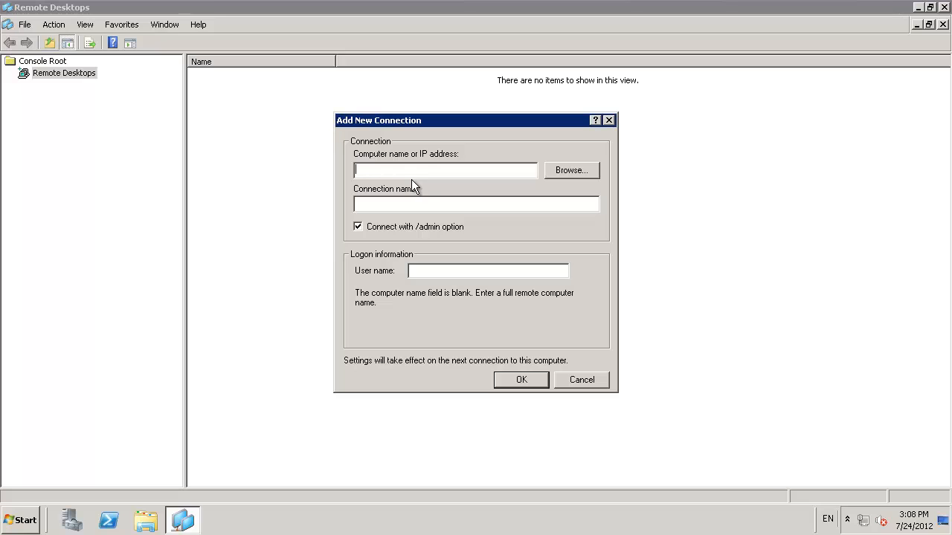
text(SBODEMOCLDC)
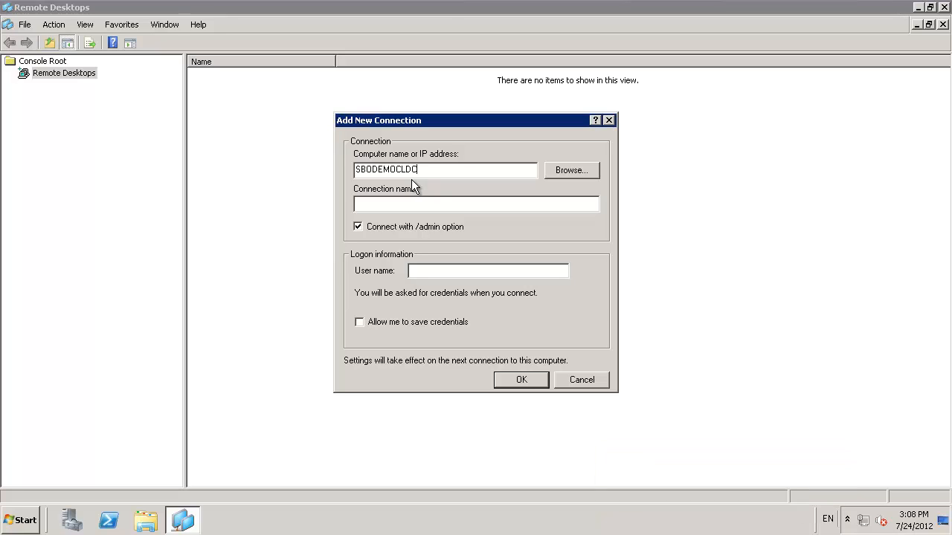
click(419, 205)
click(417, 265)
click(378, 322)
click(520, 381)
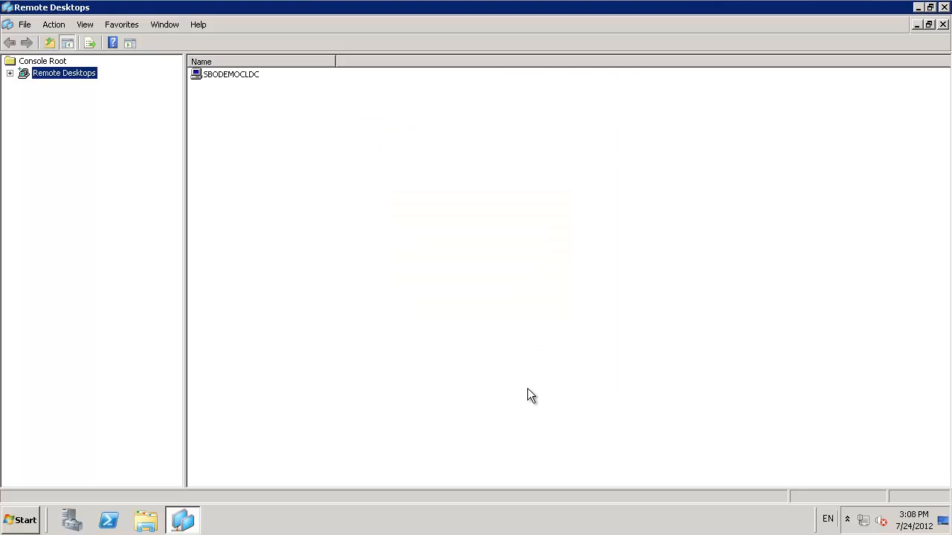
Step: Expand the Remote Desktops node and add a second connection to SBODEMOCLBDC
click(9, 73)
right_click(68, 74)
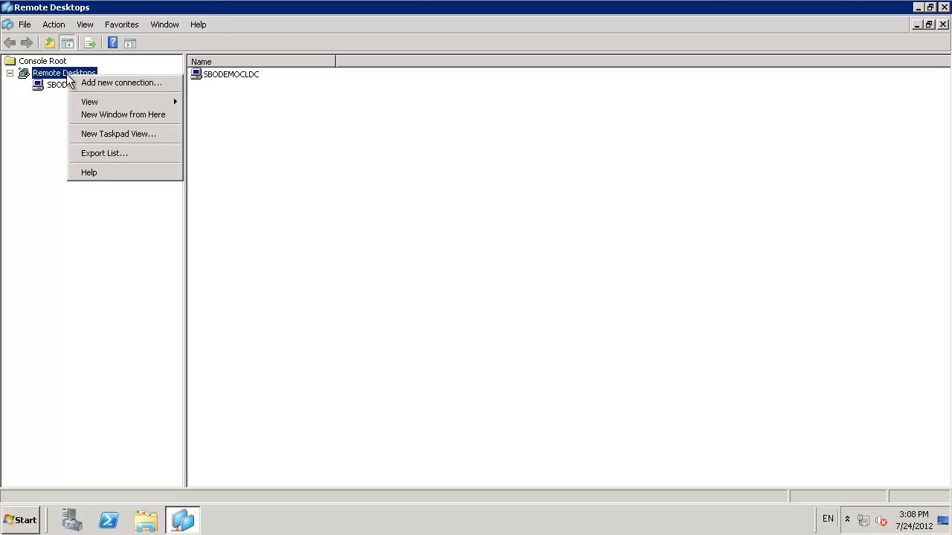
click(110, 84)
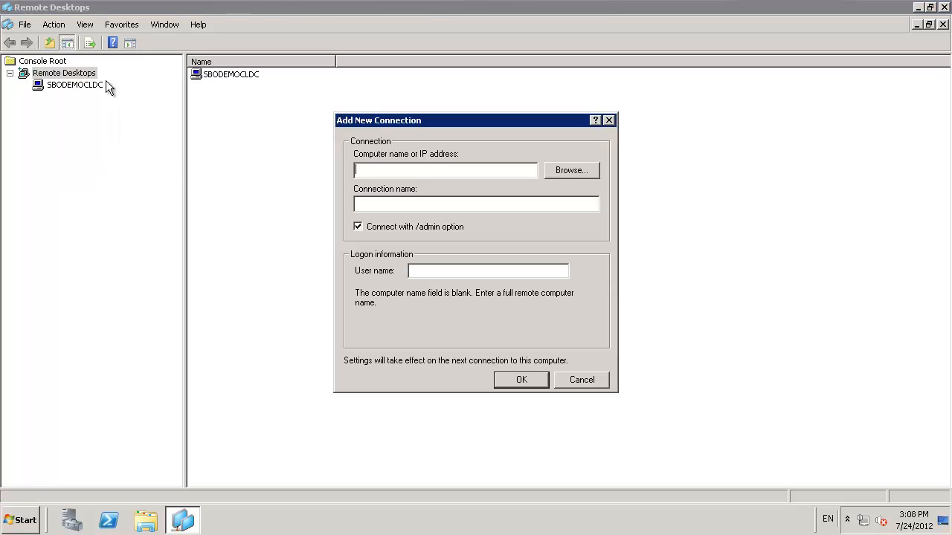
text(SBO)
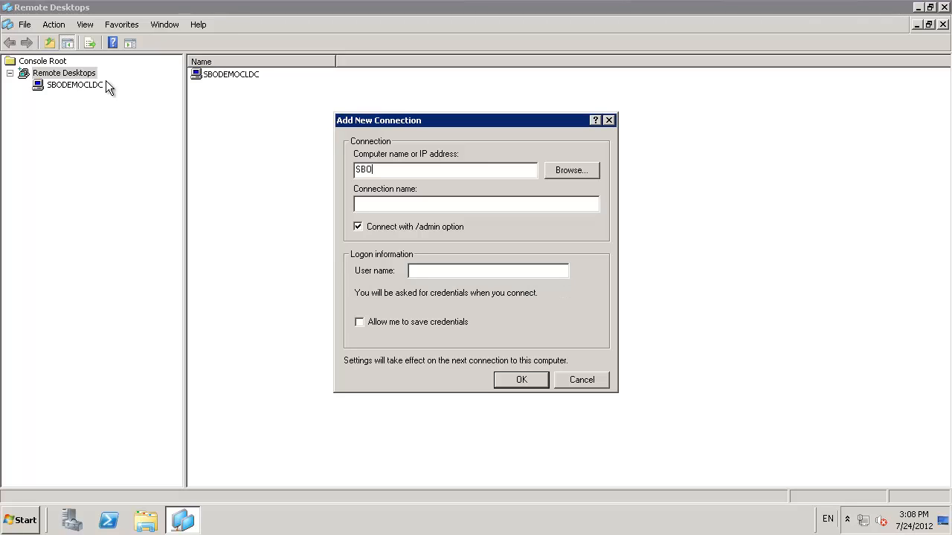
text(DEMOCLBDC)
key(Tab)
key(Tab)
key(Tab)
key(Tab)
click(522, 380)
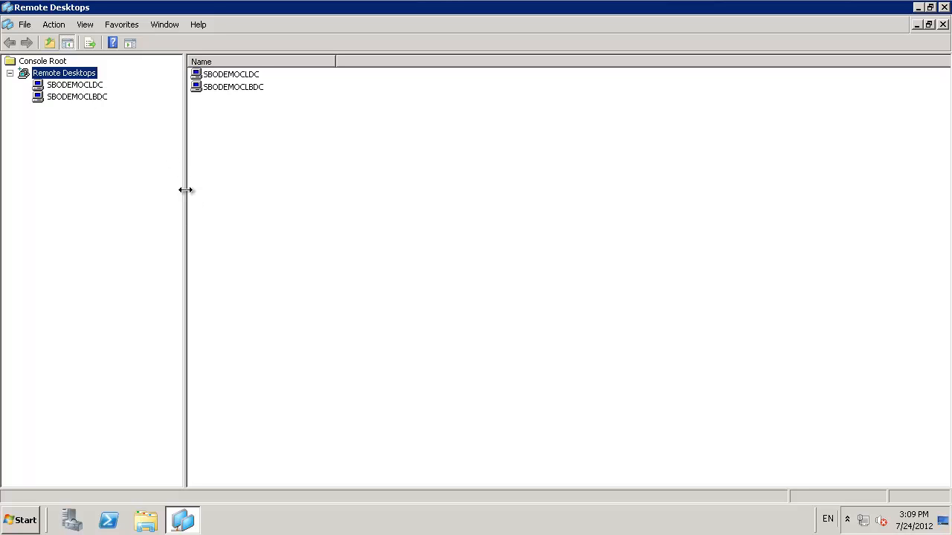
Step: Narrow the console tree, save the console to the Desktop as tsmmc.msc, and close it
drag(185, 189, 116, 174)
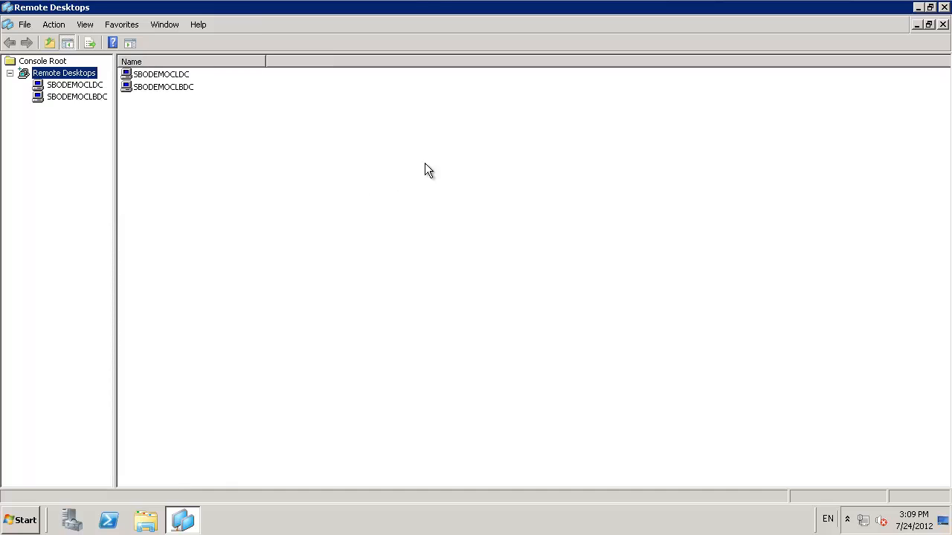
click(26, 24)
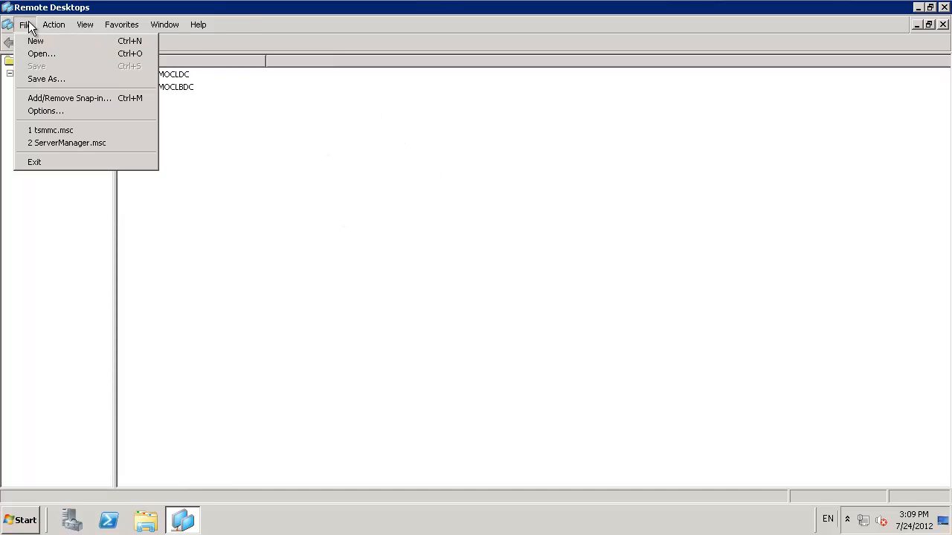
click(50, 77)
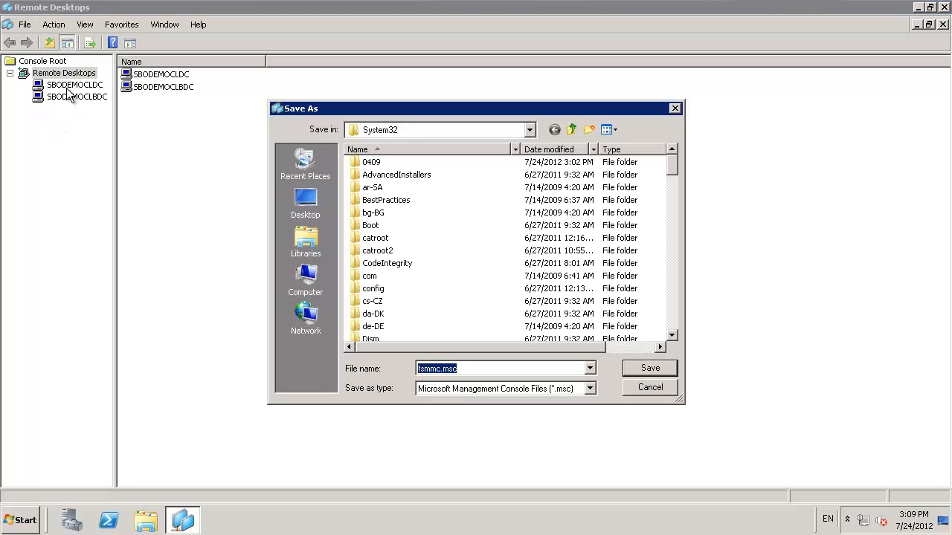
click(315, 203)
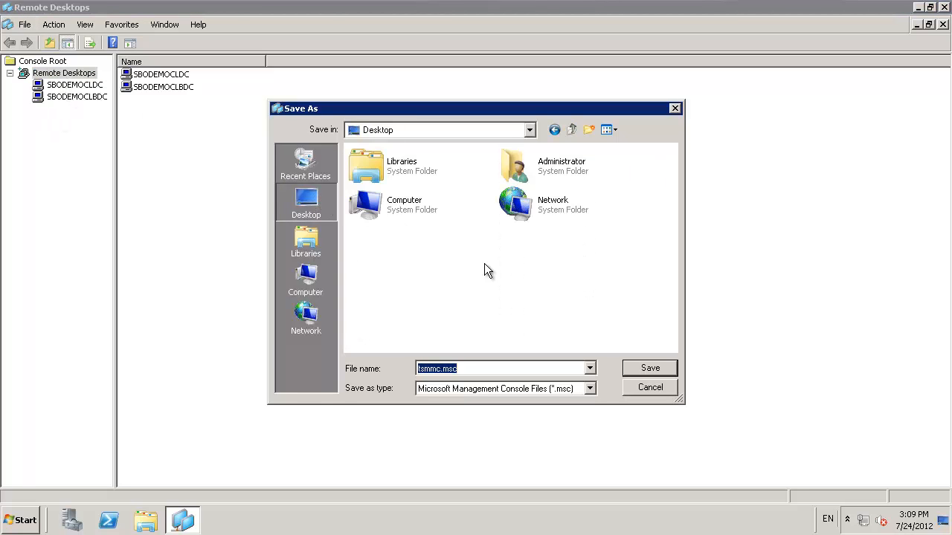
click(648, 370)
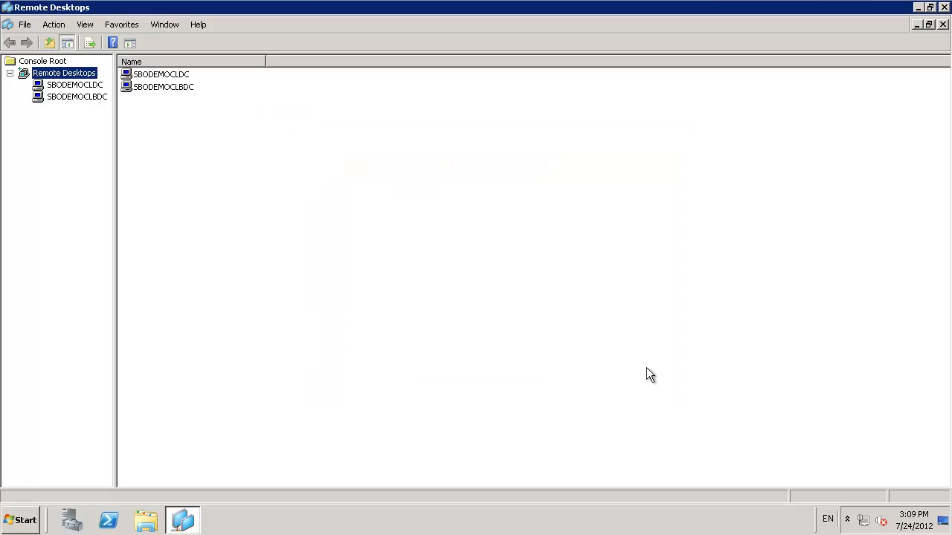
click(943, 7)
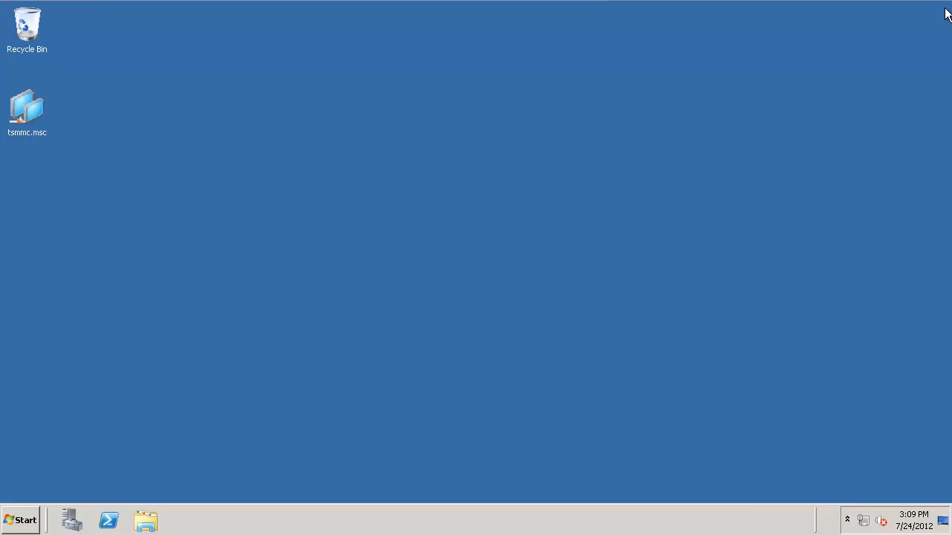
Step: Reopen the saved tsmmc.msc console and connect to SBODEMOCLDC with the Administrator account password, remembering the credentials
double_click(33, 106)
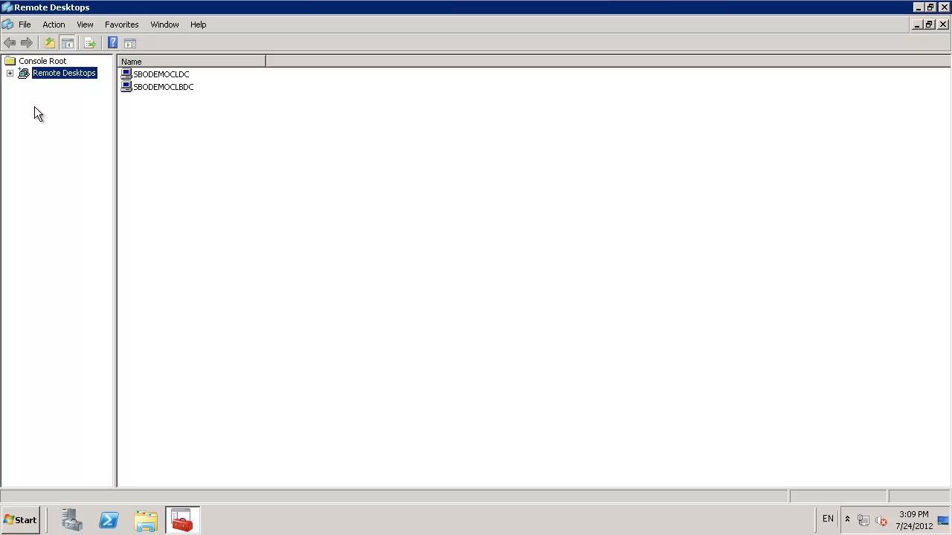
click(9, 73)
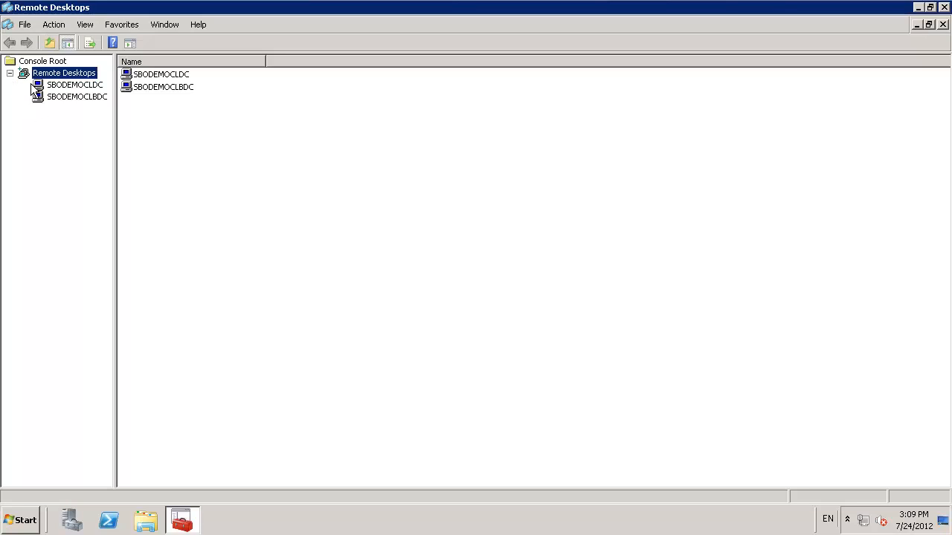
double_click(74, 86)
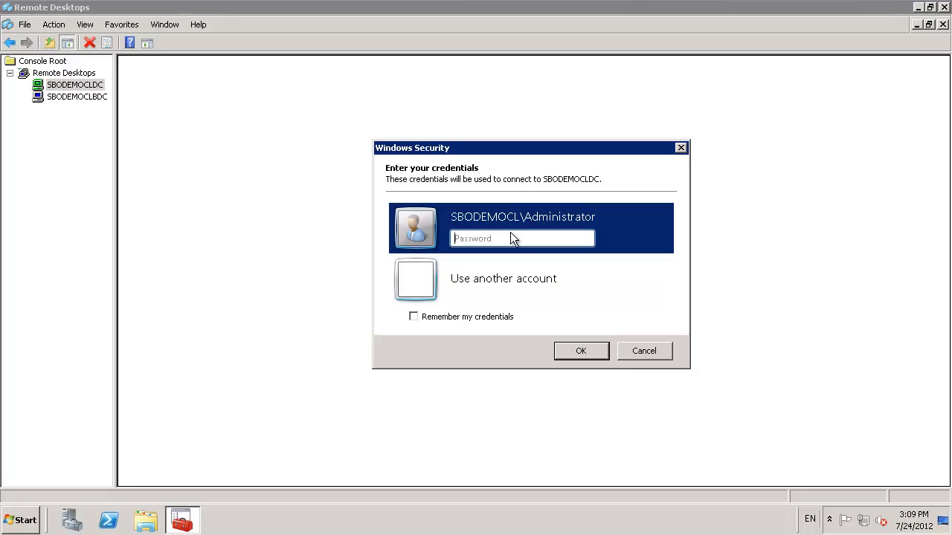
text(•••••••••)
click(419, 315)
click(582, 349)
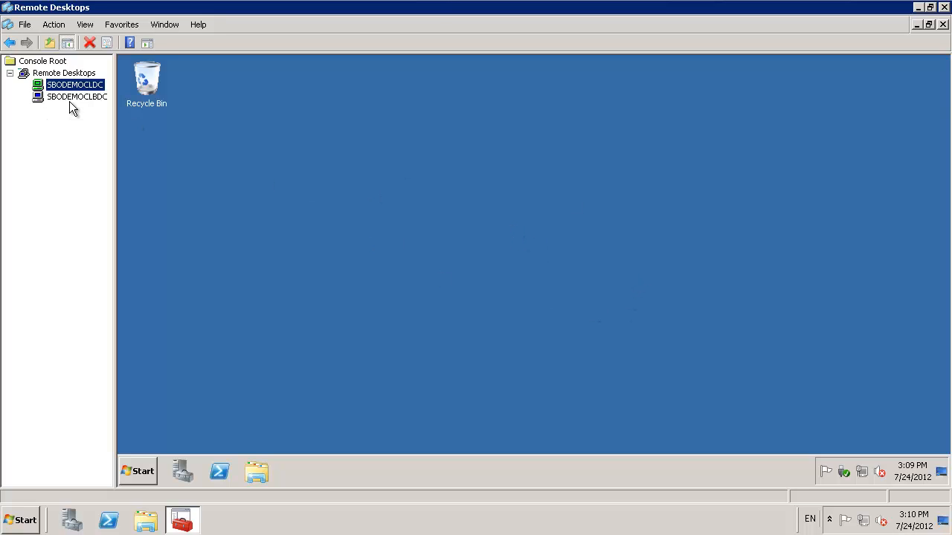
Step: Connect to SBODEMOCLBDC with the Administrator account password, remembering the credentials, and switch to the SBODEMOCLDC session and back
click(69, 98)
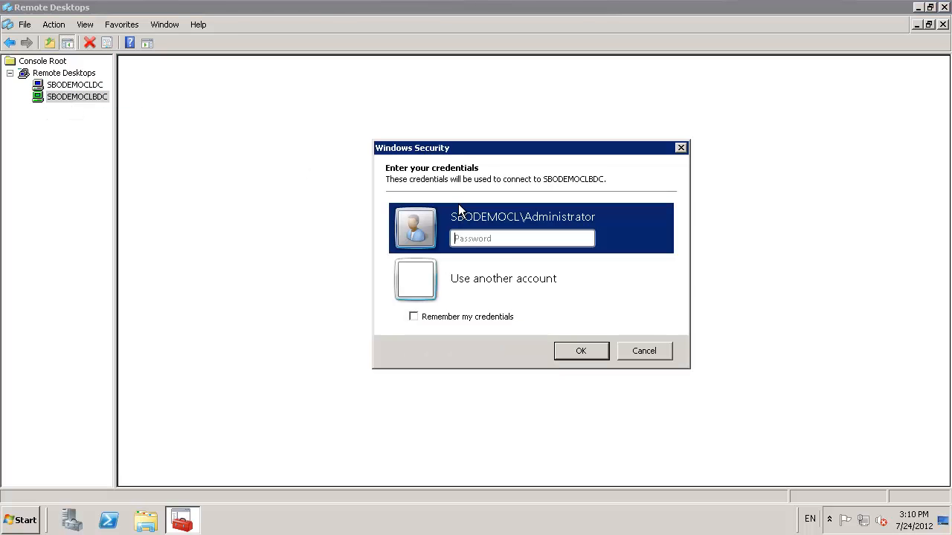
text(******)
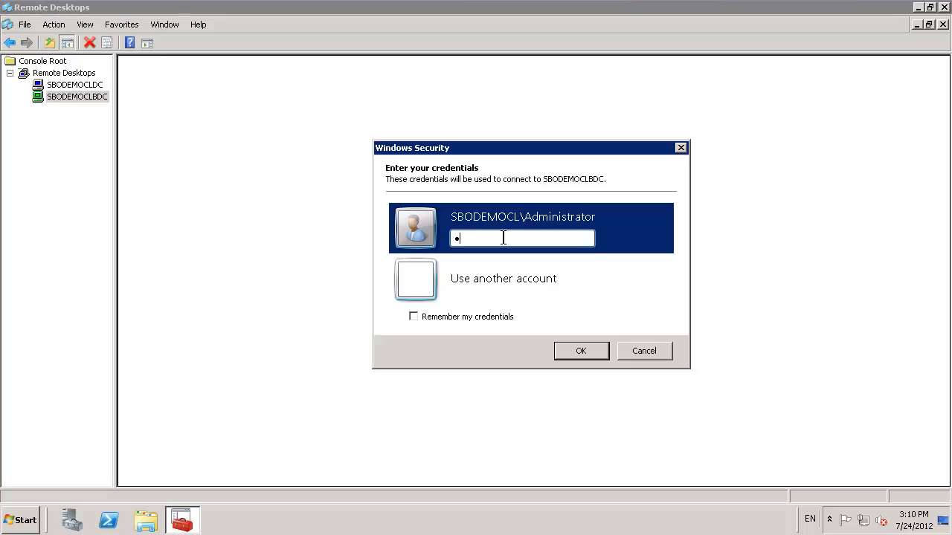
text(***)
click(436, 319)
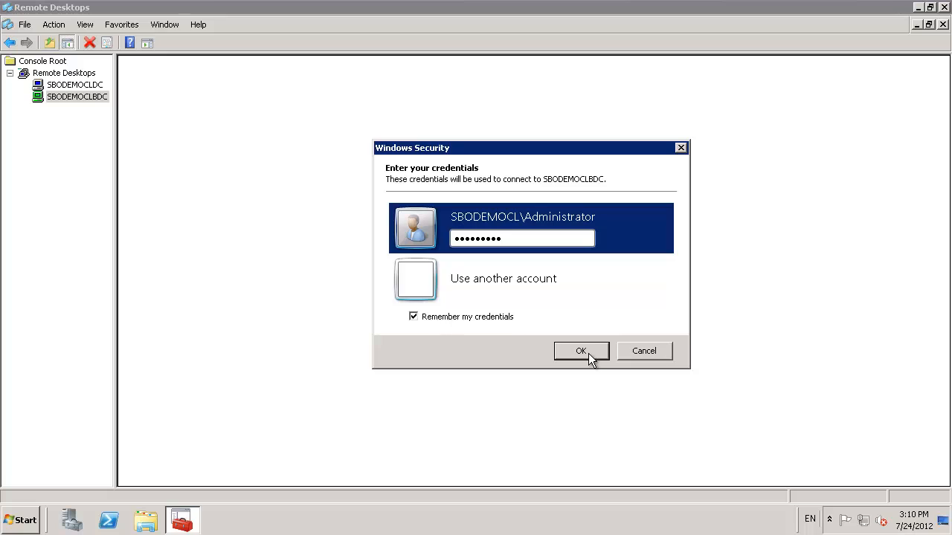
click(589, 353)
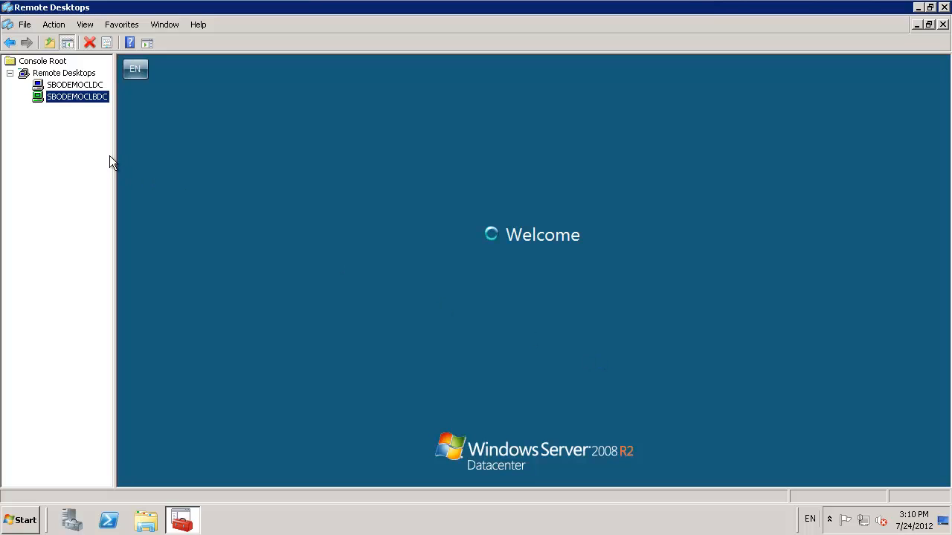
click(73, 85)
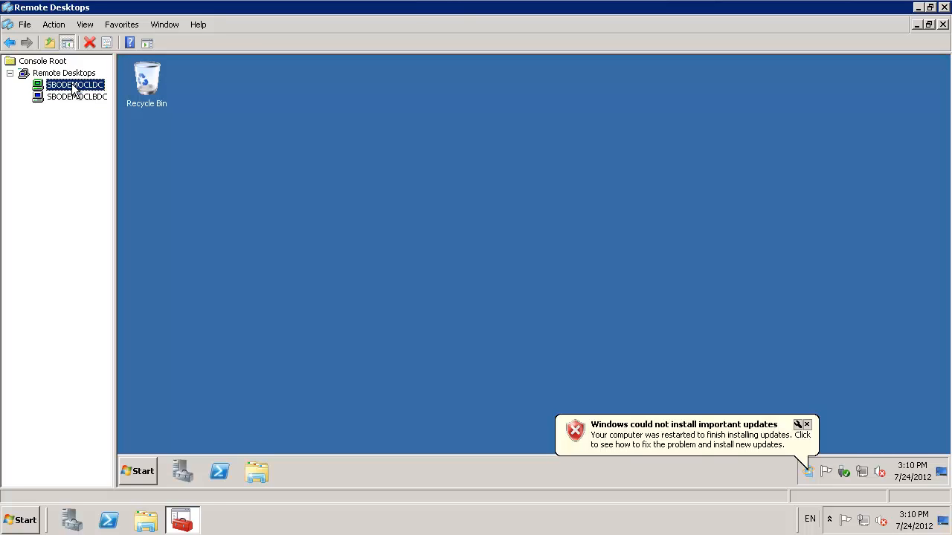
click(64, 100)
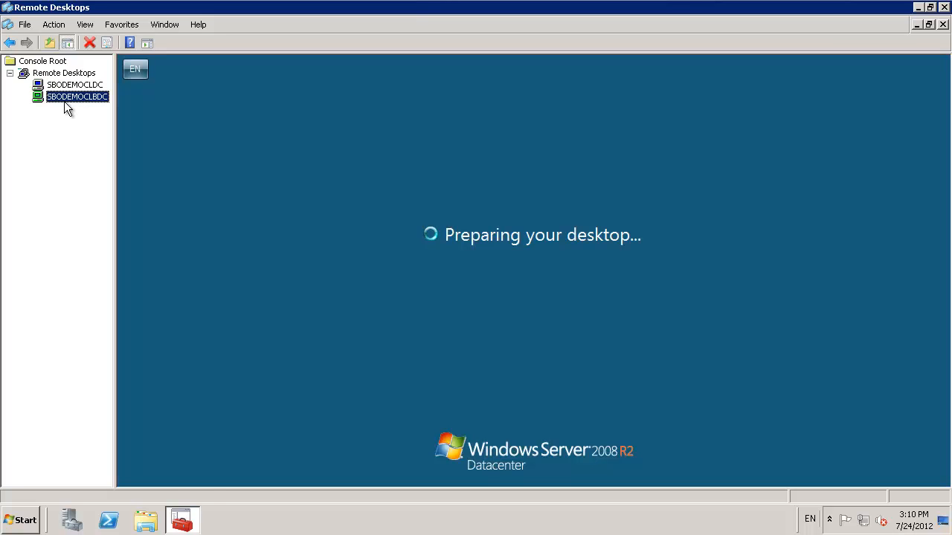
Step: Switch between the SBODEMOCLDC and SBODEMOCLBDC sessions, ending on SBODEMOCLBDC
click(64, 87)
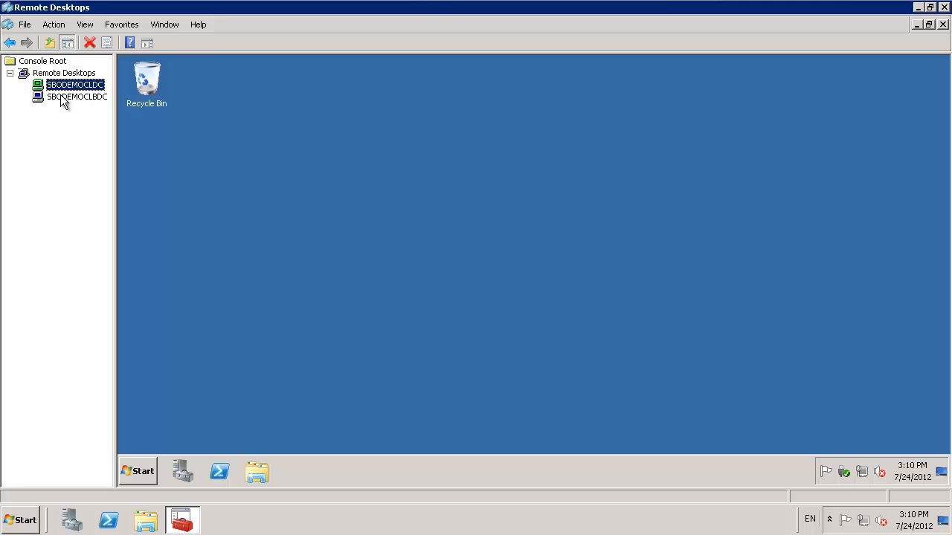
click(62, 97)
click(56, 83)
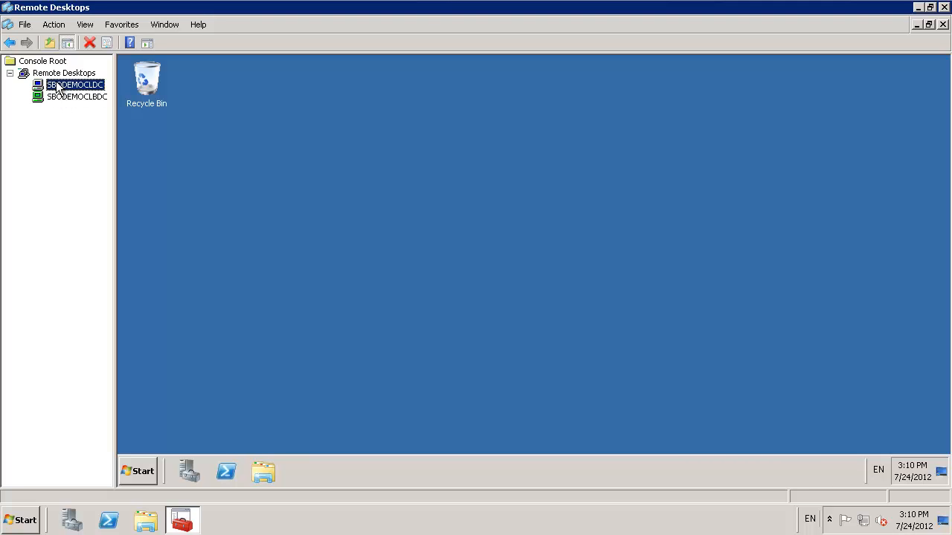
click(72, 98)
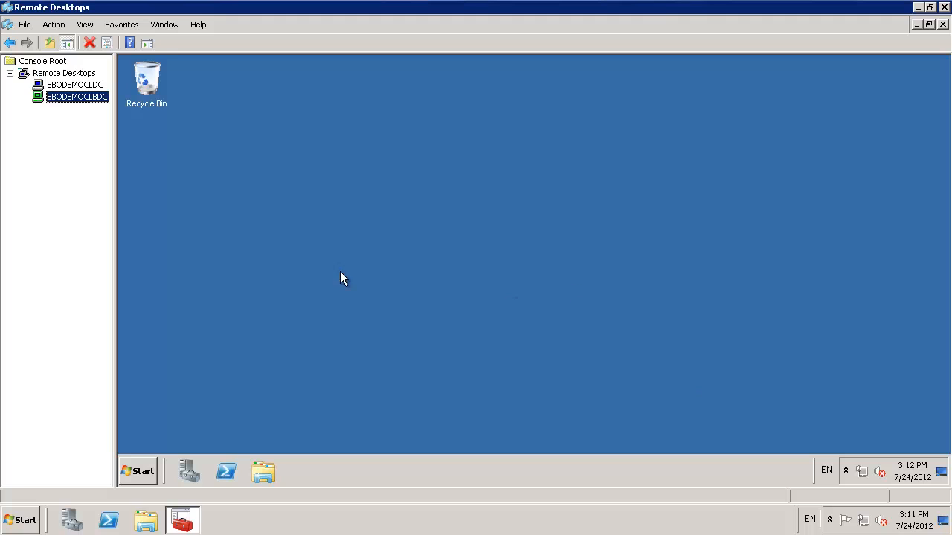
Step: Log off the remote session on SBODEMOCLBDC and the one on SBODEMOCLDC
click(137, 472)
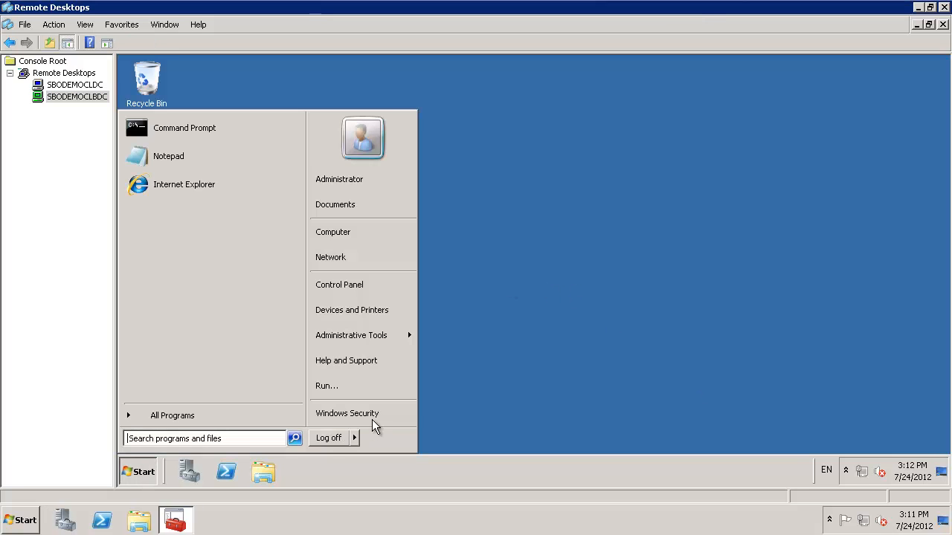
click(334, 438)
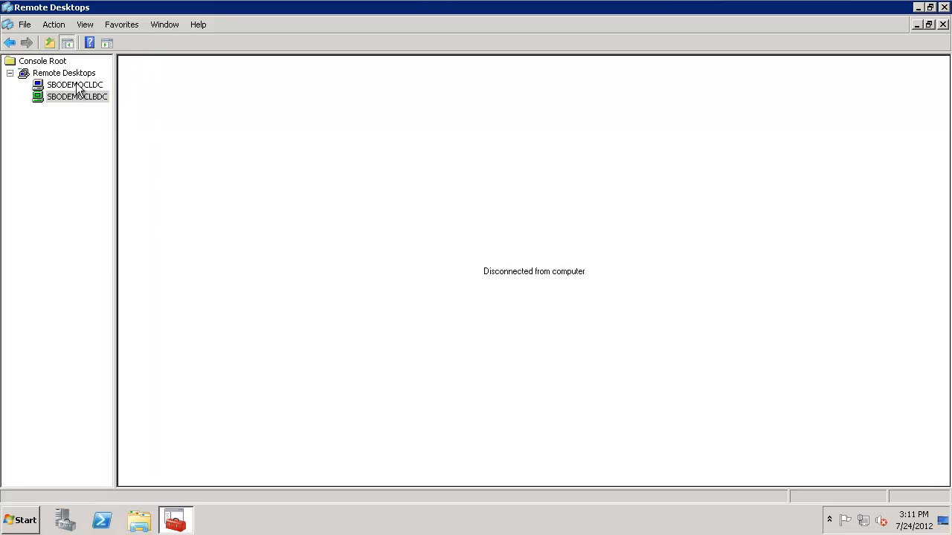
click(77, 86)
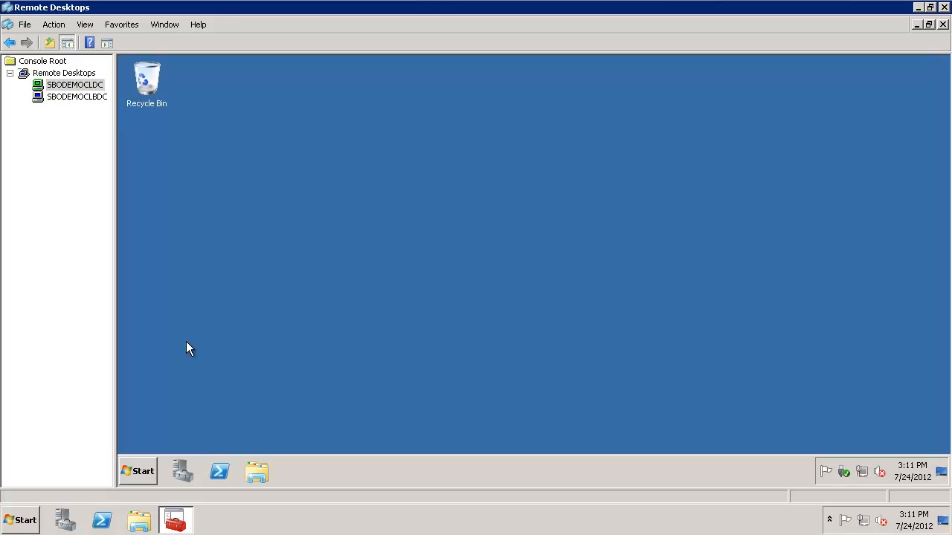
click(143, 471)
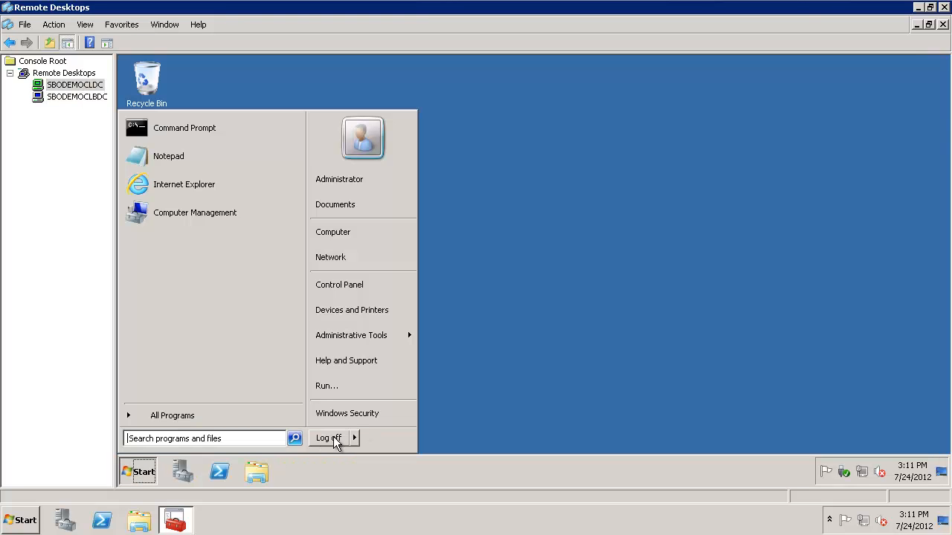
click(327, 439)
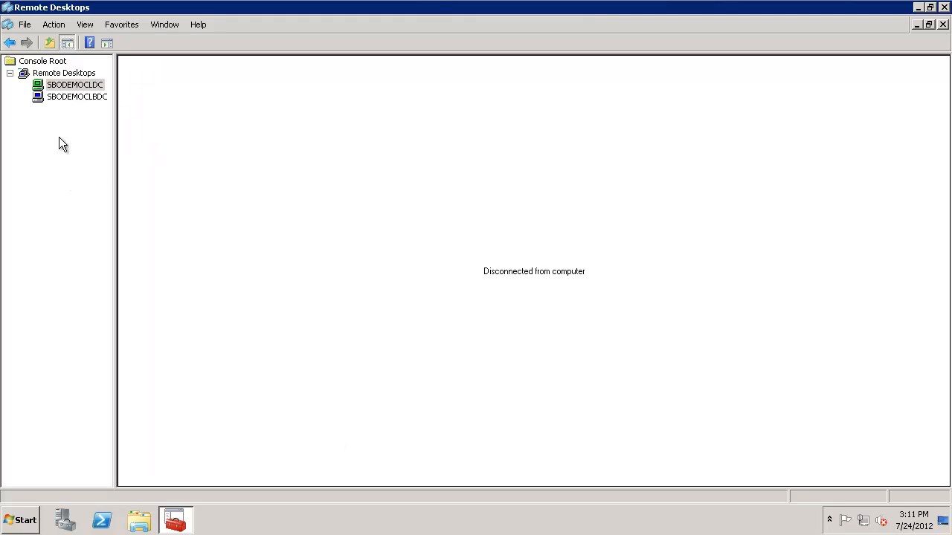
Step: Reconnect to SBODEMOCLDC and start adding roles from the Roles summary in its Server Manager
right_click(81, 87)
click(123, 88)
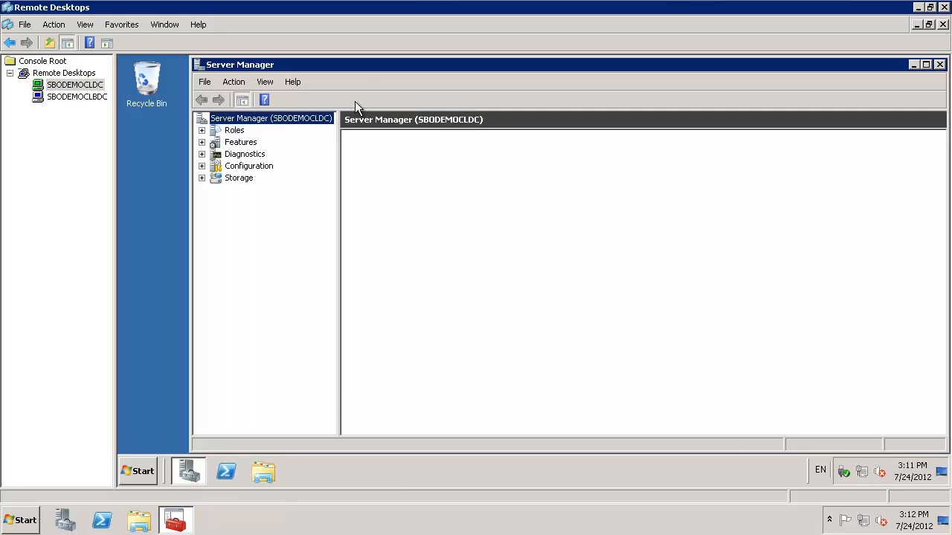
click(231, 131)
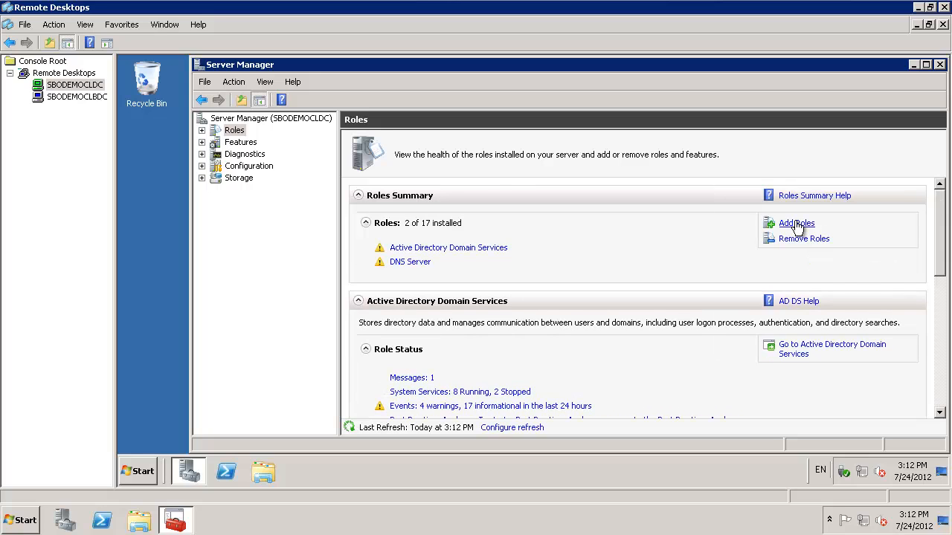
click(798, 224)
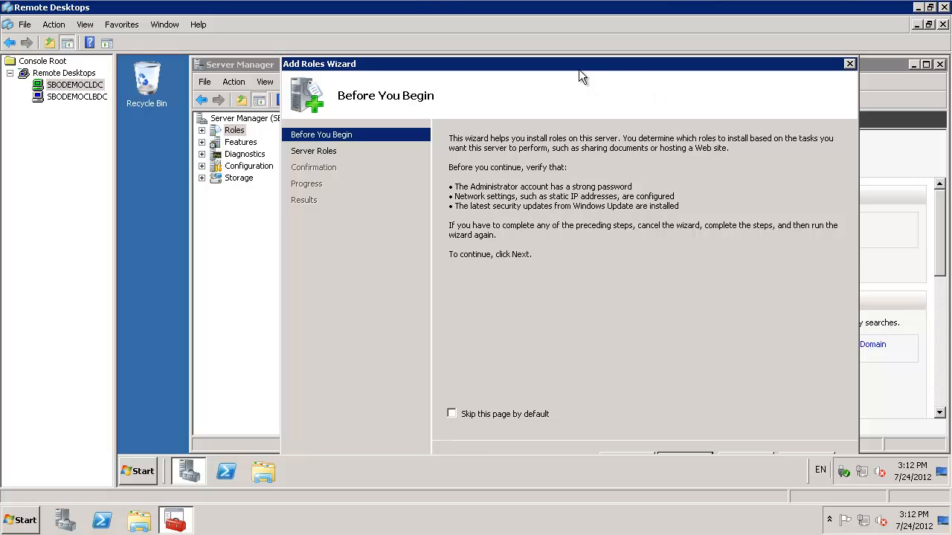
Step: Try to reposition the Add Roles Wizard inside the remote session to reach its cut-off lower edge
drag(578, 68, 575, 68)
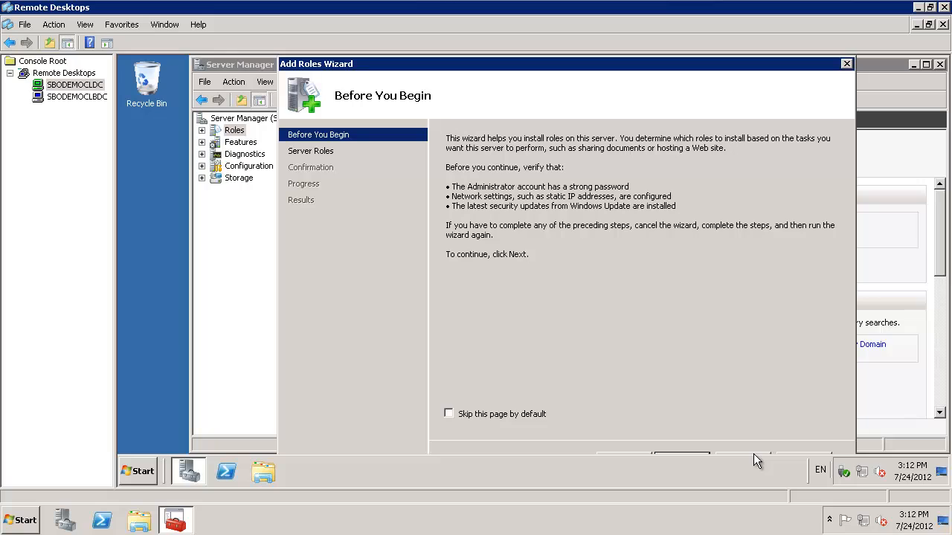
click(796, 454)
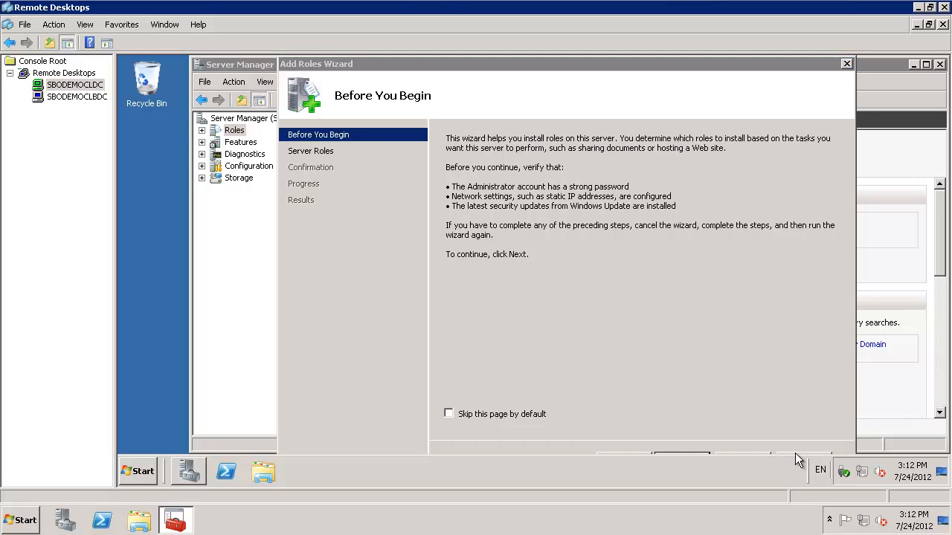
click(794, 451)
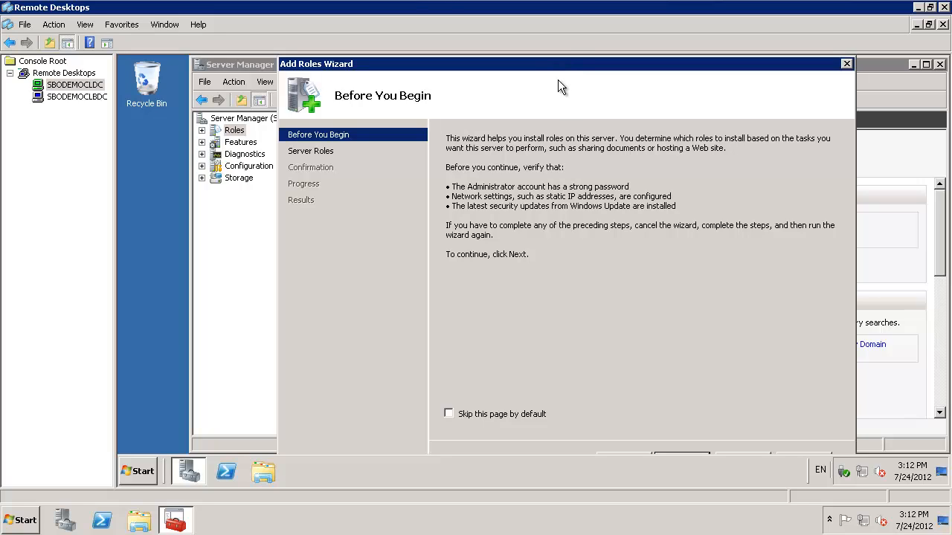
drag(561, 68, 564, 33)
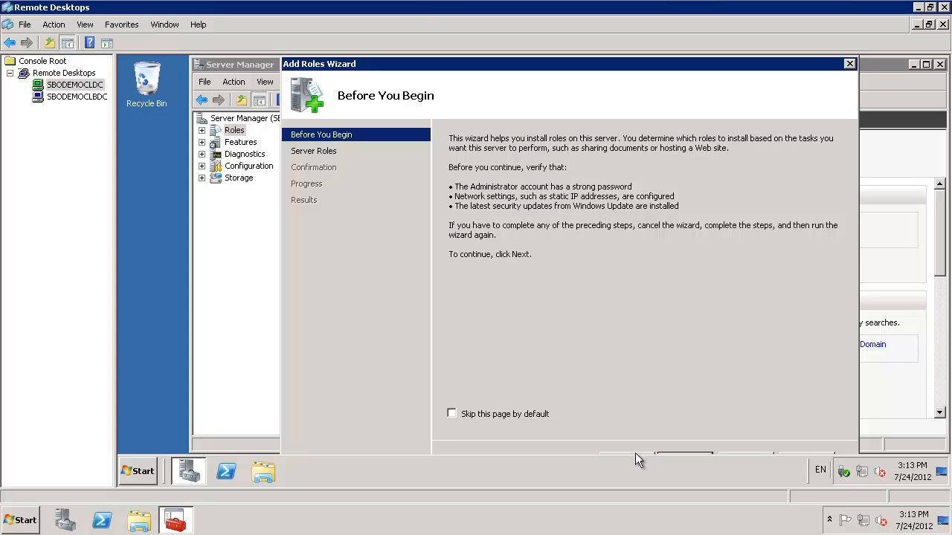
Step: Choose the Remote Desktop Services server role and advance past its introduction to the role services selection
click(678, 454)
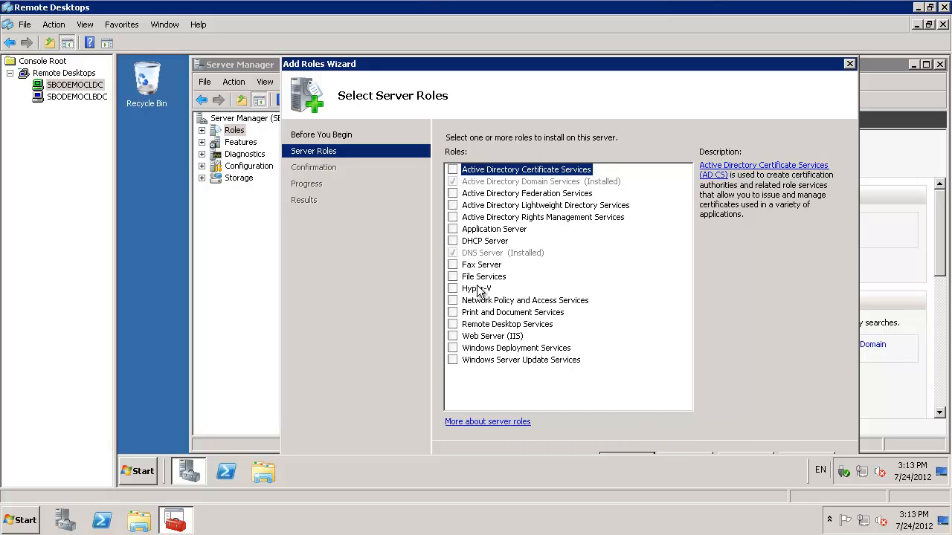
click(453, 325)
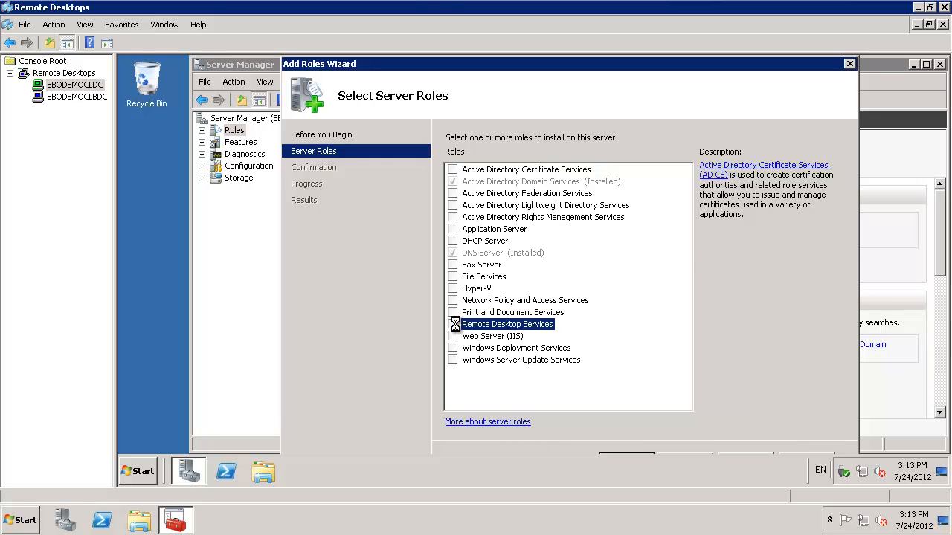
click(678, 460)
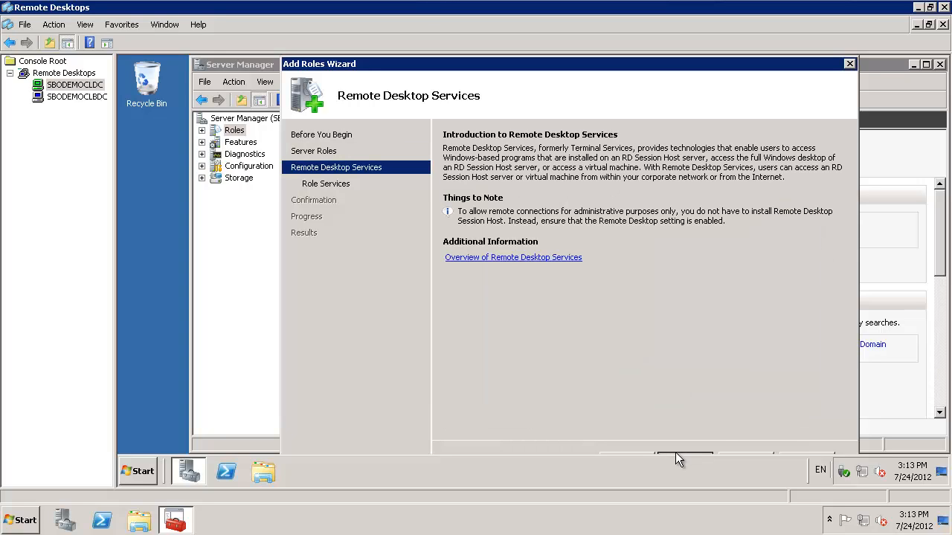
click(677, 460)
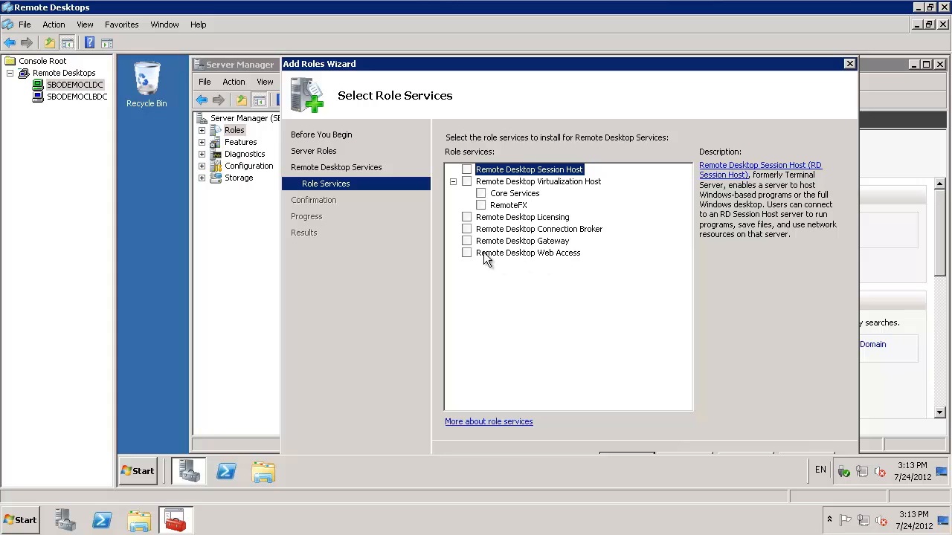
Step: Select only the Remote Desktop Licensing role service and continue to the RD Licensing configuration
click(467, 217)
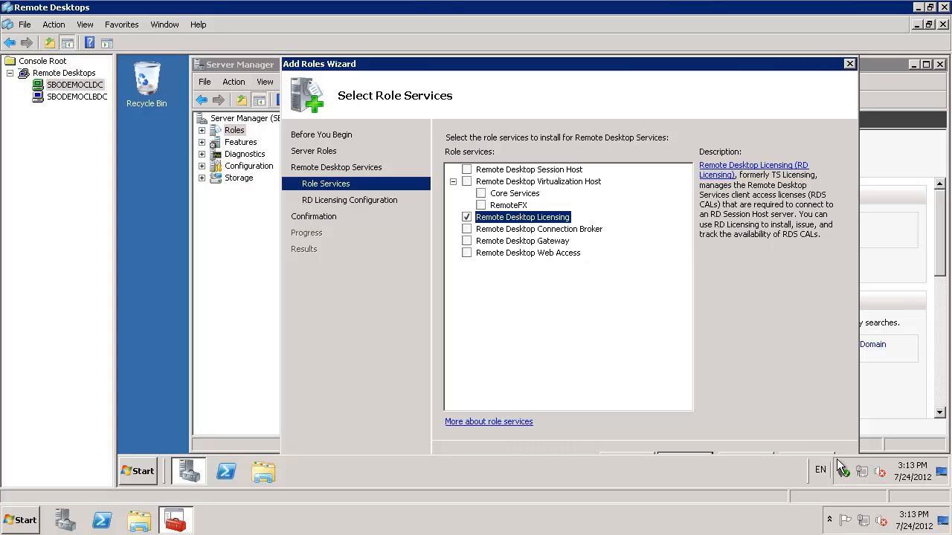
click(749, 456)
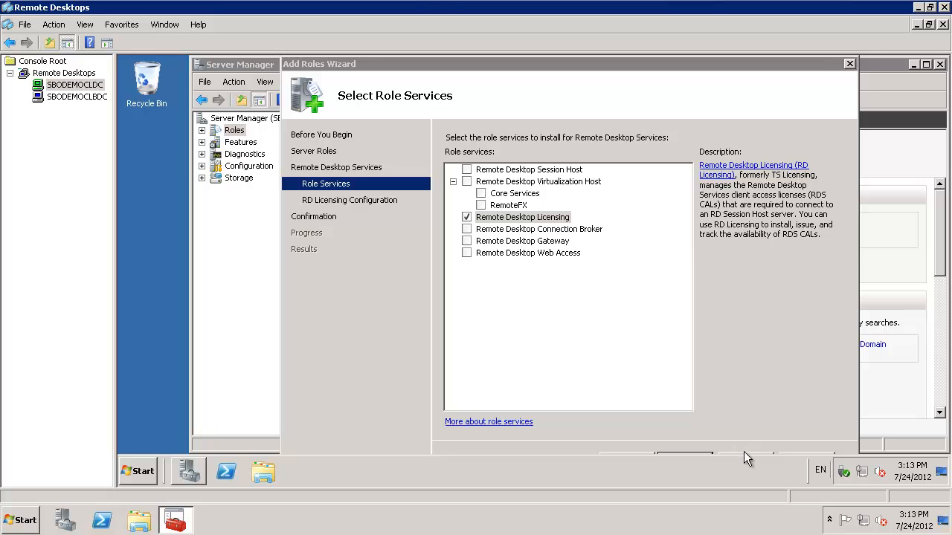
click(743, 452)
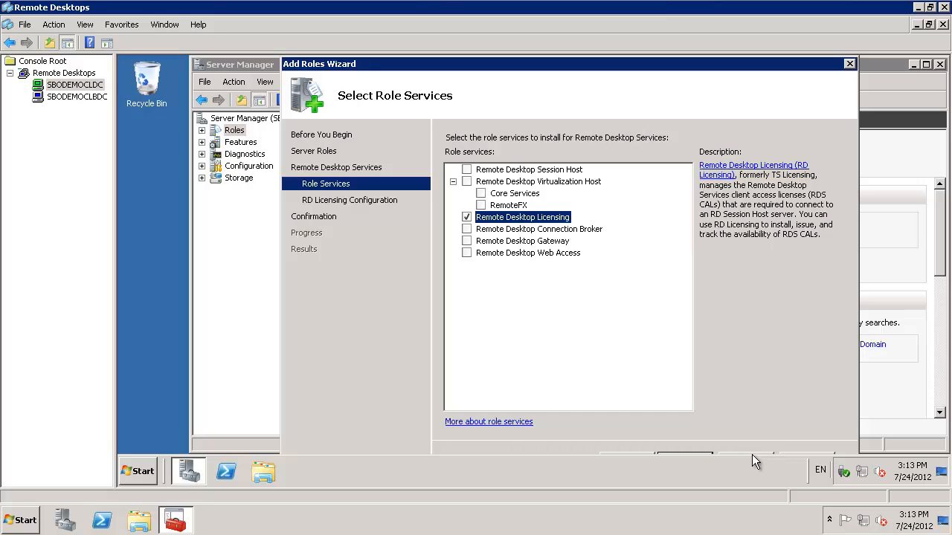
click(756, 454)
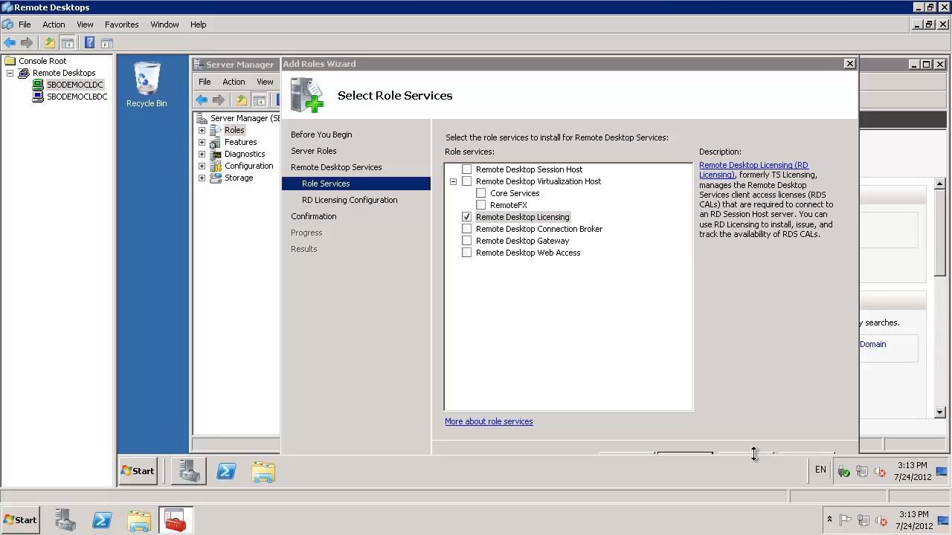
click(746, 450)
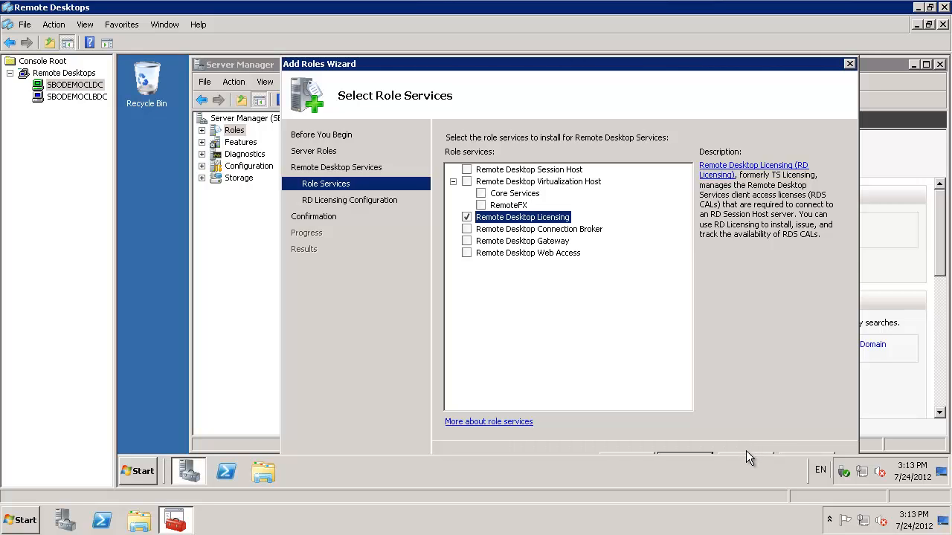
key(Tab)
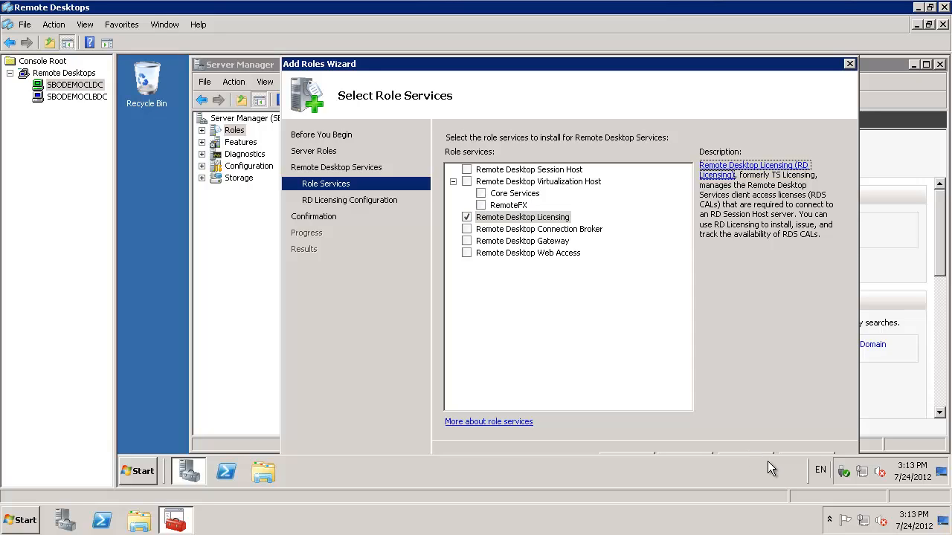
key(Tab)
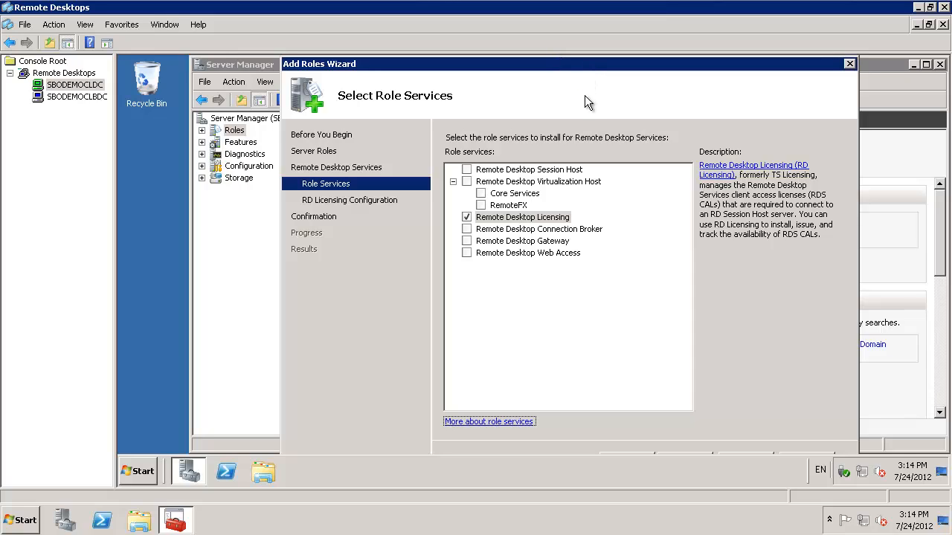
click(683, 453)
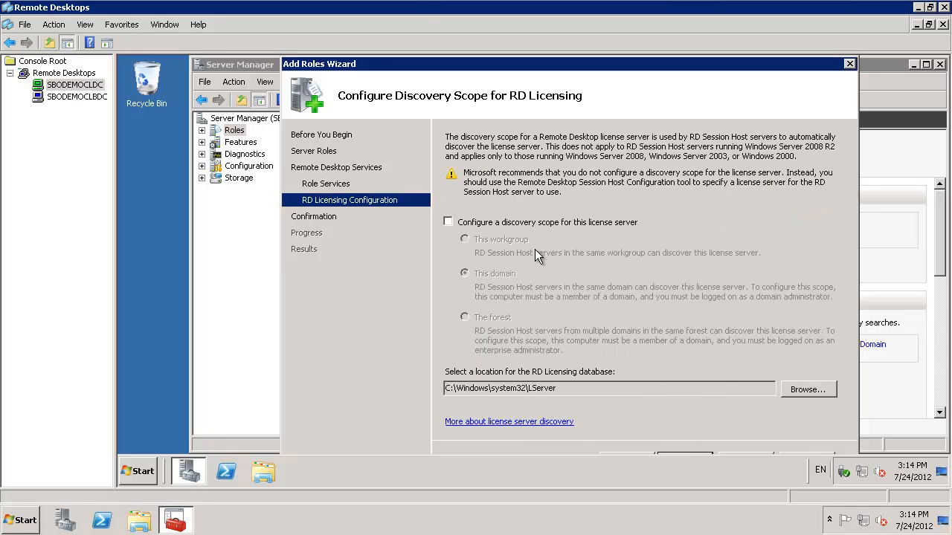
Step: Configure a discovery scope of This domain for the license server and continue to the installation confirmation
click(449, 222)
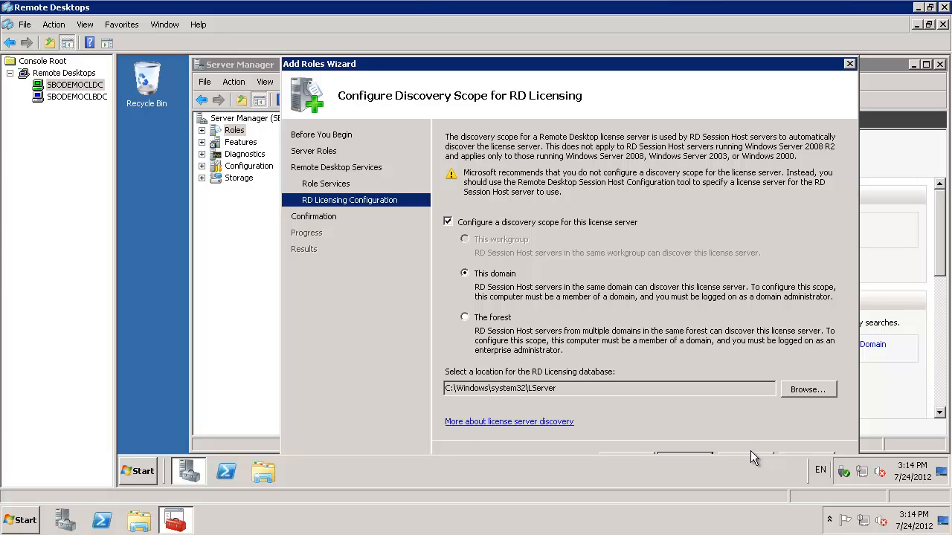
key(Tab)
click(700, 455)
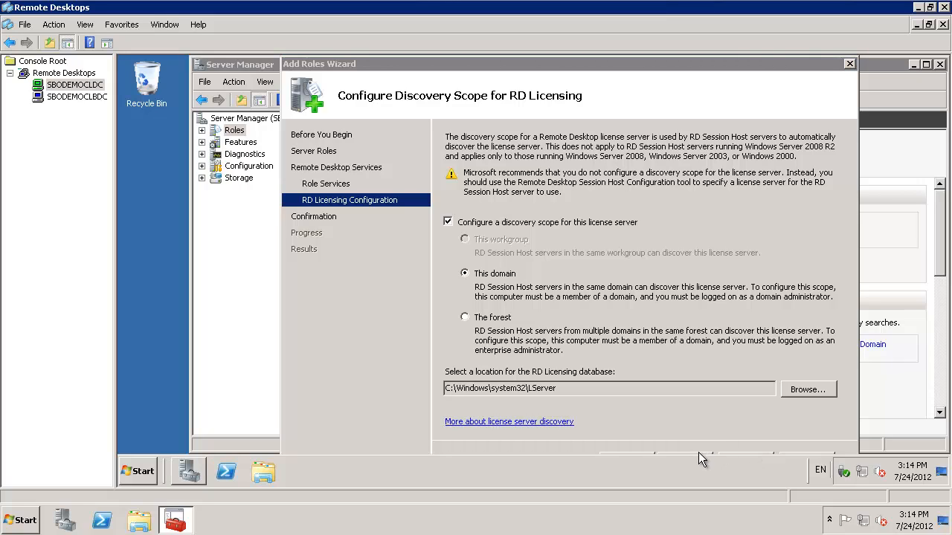
click(699, 452)
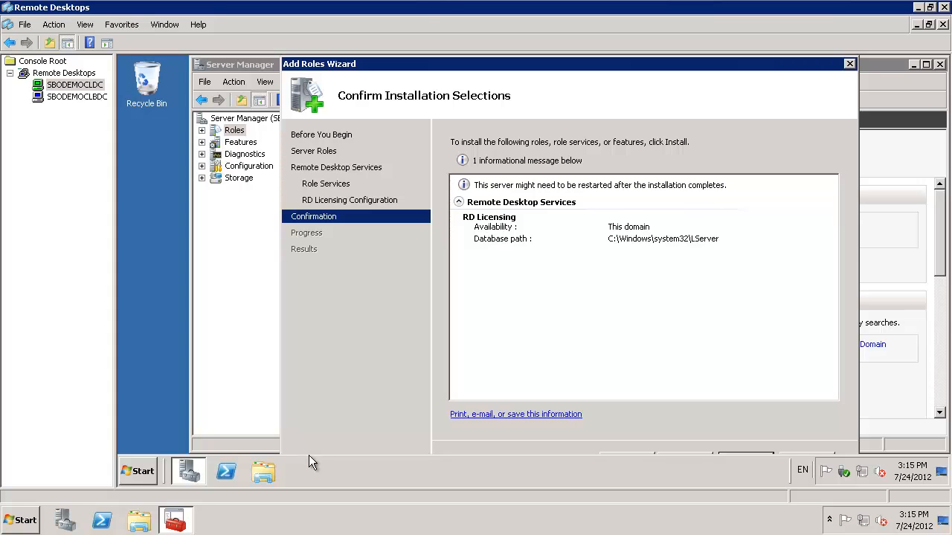
Step: Dock the remote session's taskbar on the desktop's right edge, then install RD Licensing and close the wizard
drag(349, 475, 949, 352)
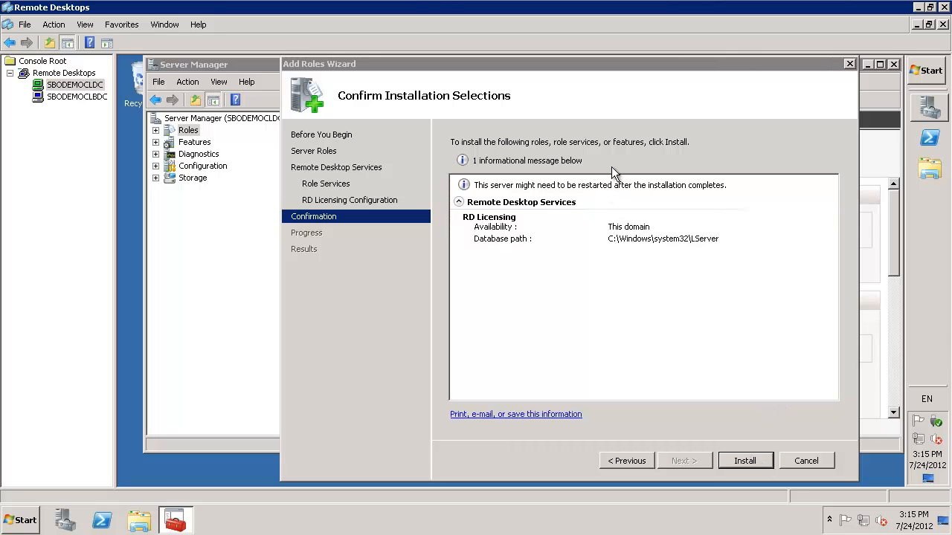
click(745, 461)
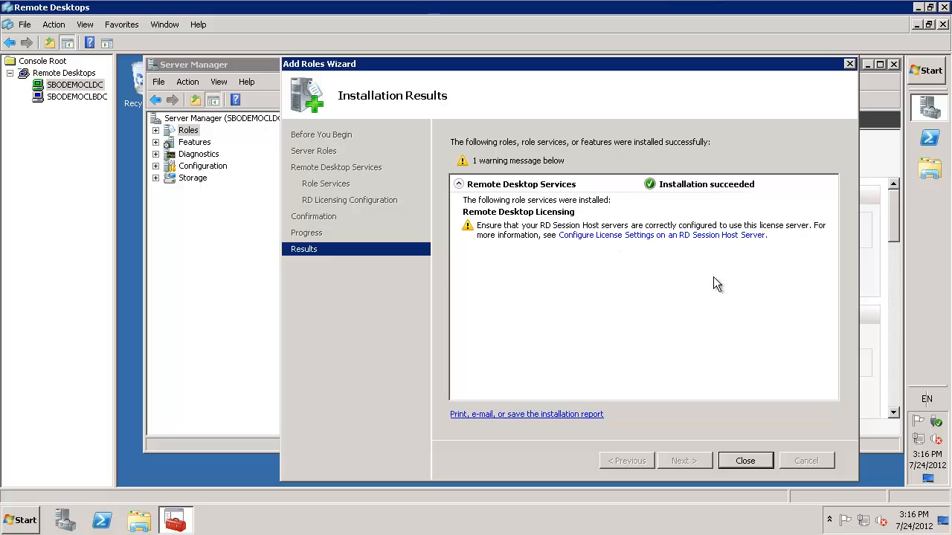
click(744, 461)
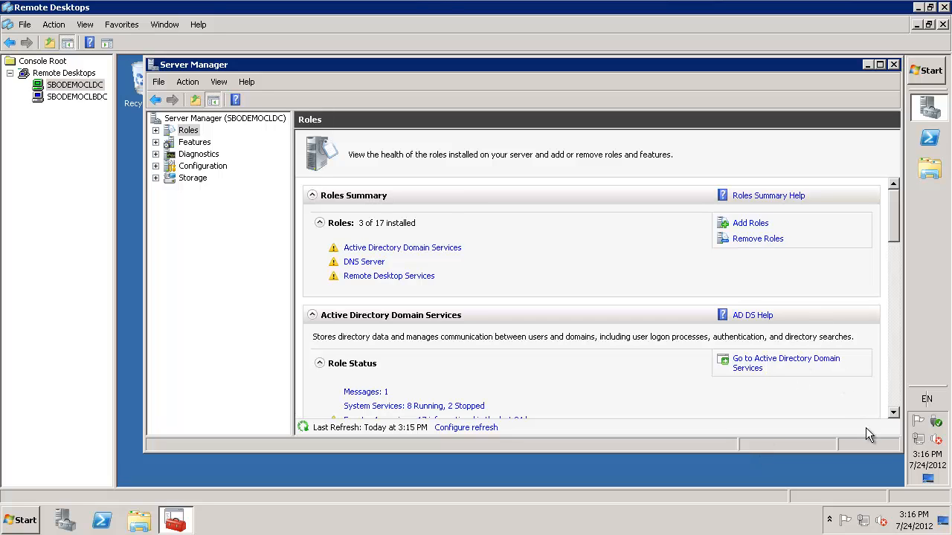
Step: Dock the SBODEMOCLDC session's taskbar back along the bottom edge of its desktop
click(665, 467)
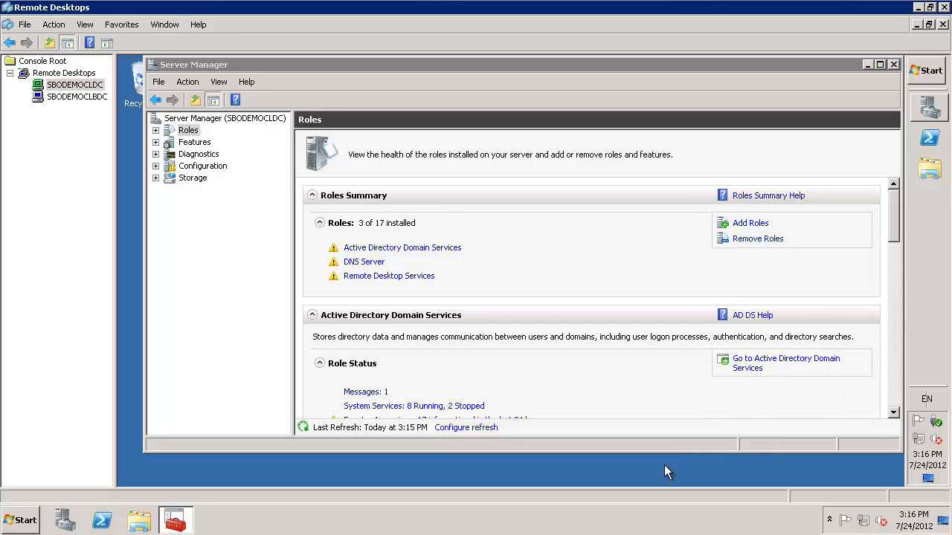
drag(664, 465, 652, 478)
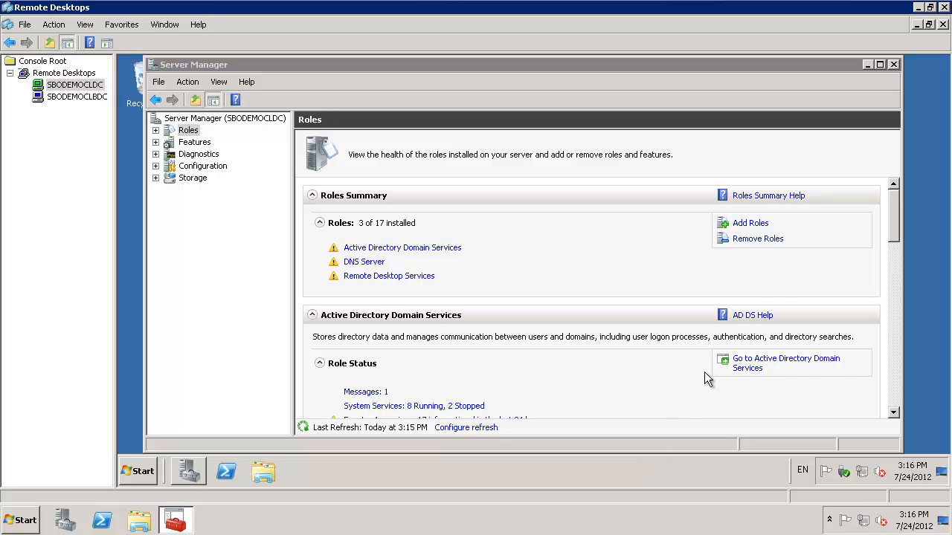
Step: Close Server Manager in the SBODEMOCLDC session and log off that server
click(898, 65)
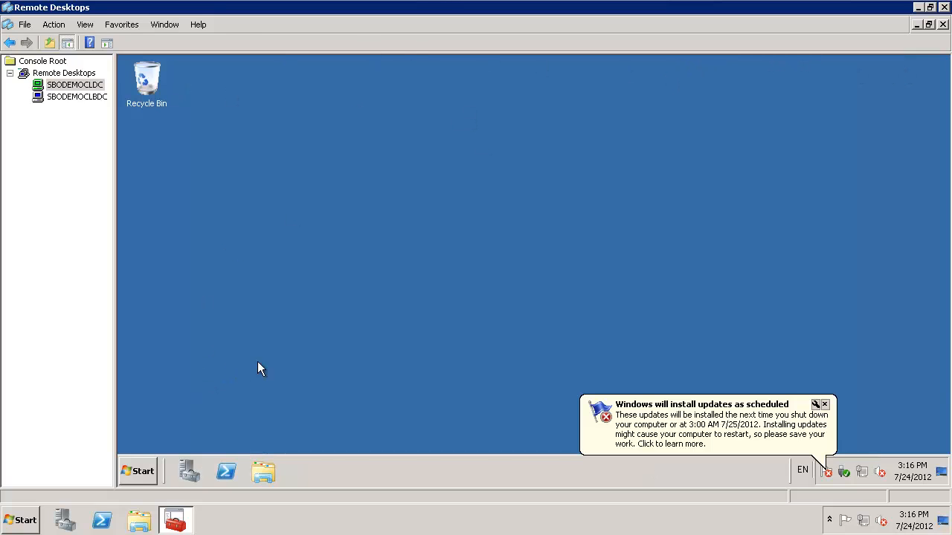
click(140, 471)
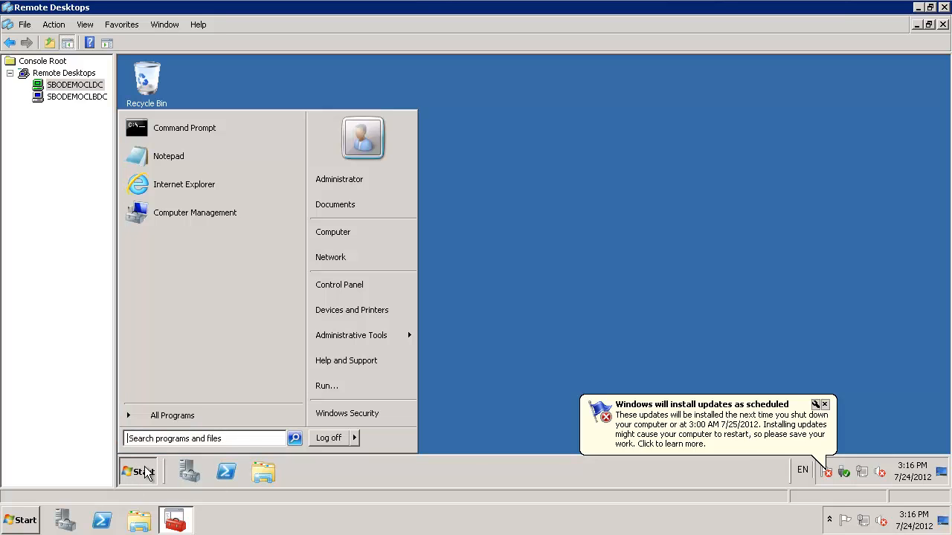
click(336, 440)
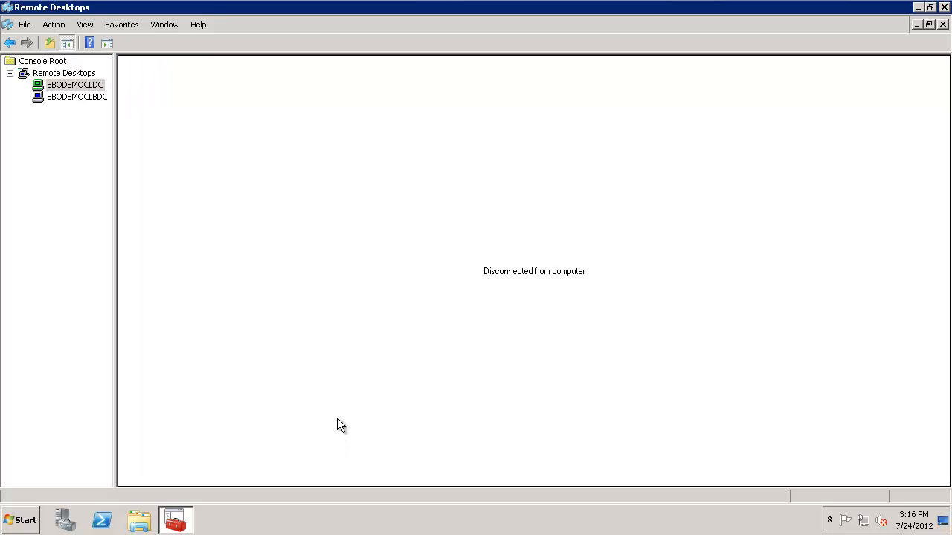
Step: Open Remote Desktop Session Host Configuration on the local server
click(25, 519)
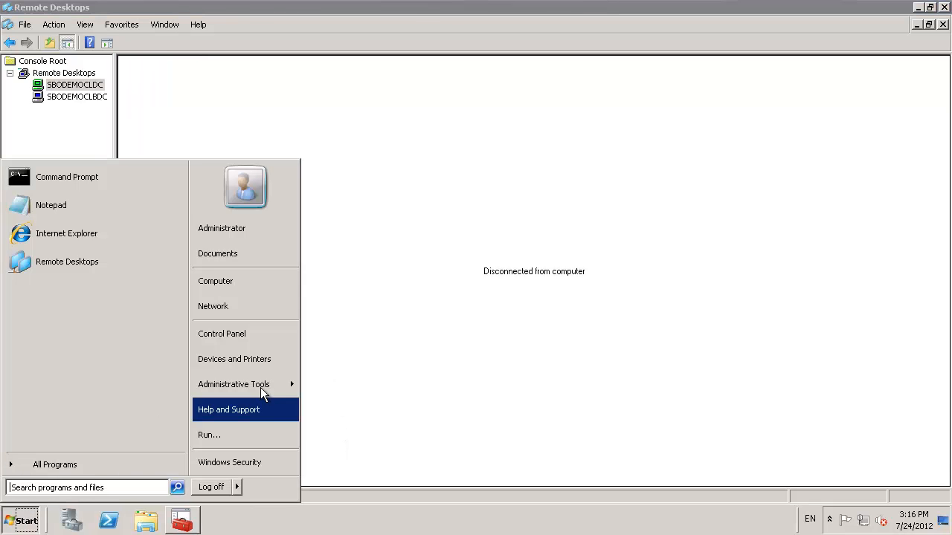
mouse_move(263, 390)
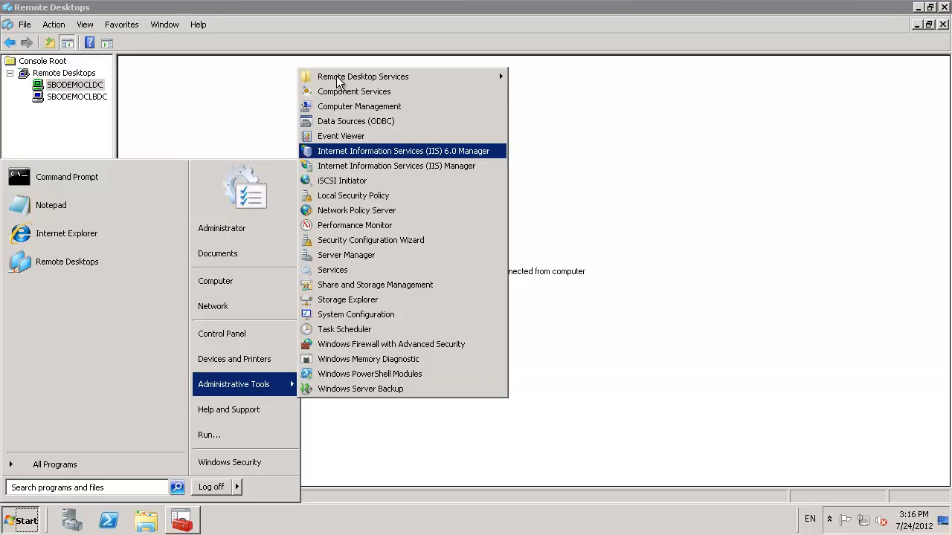
mouse_move(376, 77)
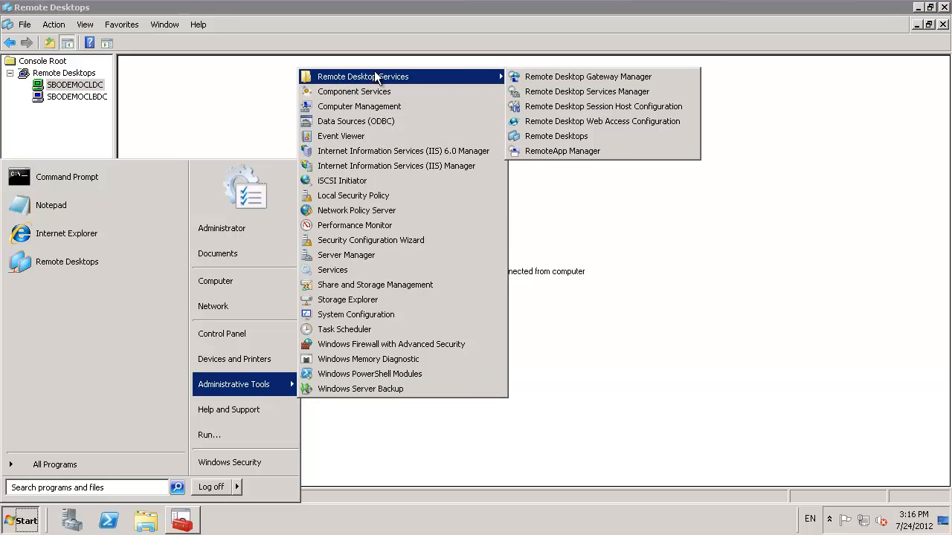
click(602, 111)
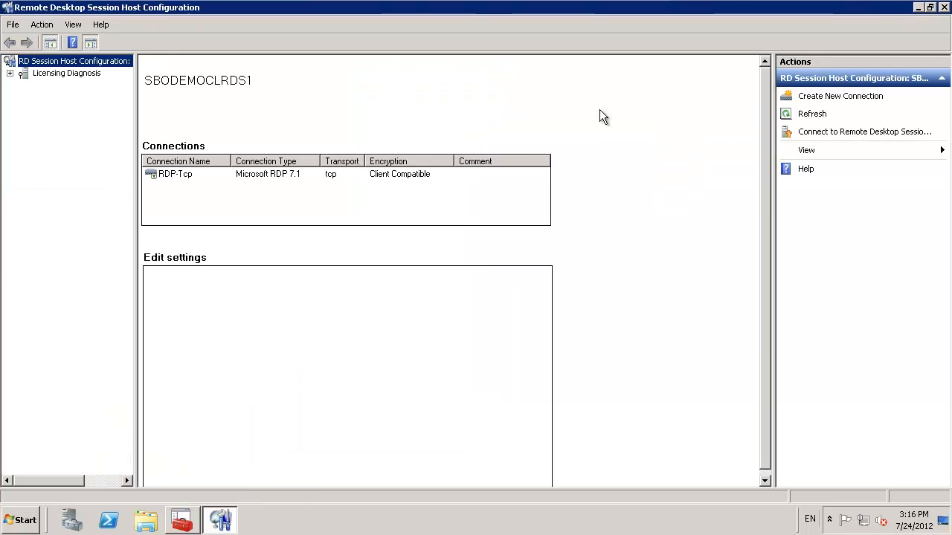
Step: Review the RDP-Tcp connection's properties, from the log on, session and environment settings through to client, network adapter and security settings
double_click(270, 178)
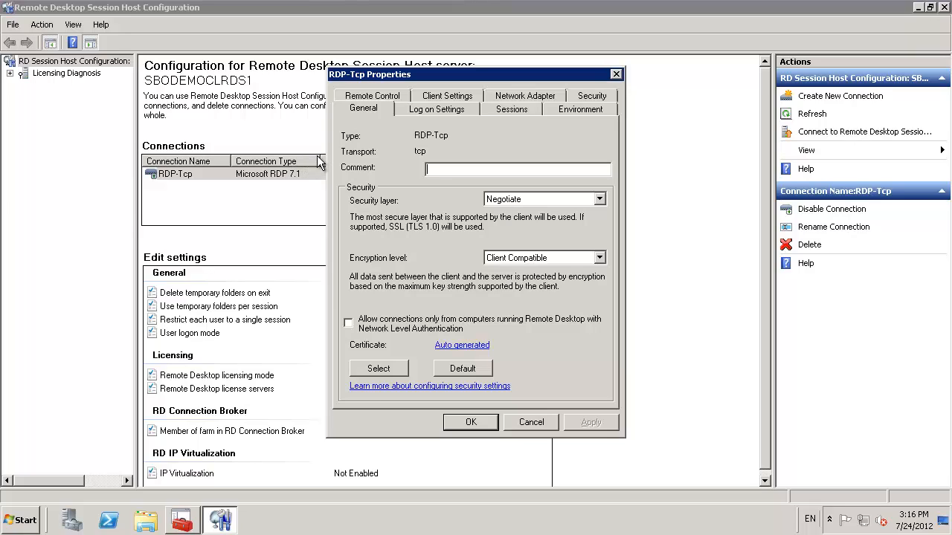
click(434, 113)
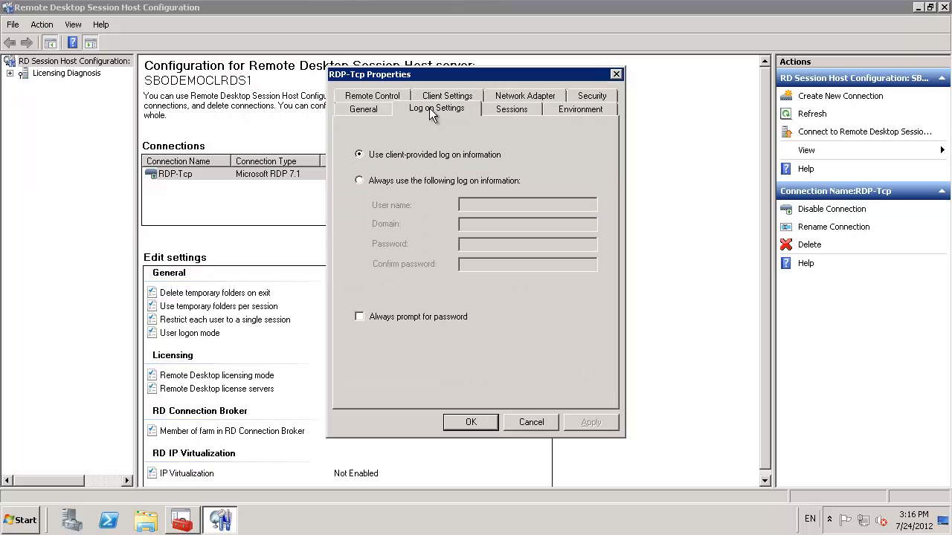
click(493, 108)
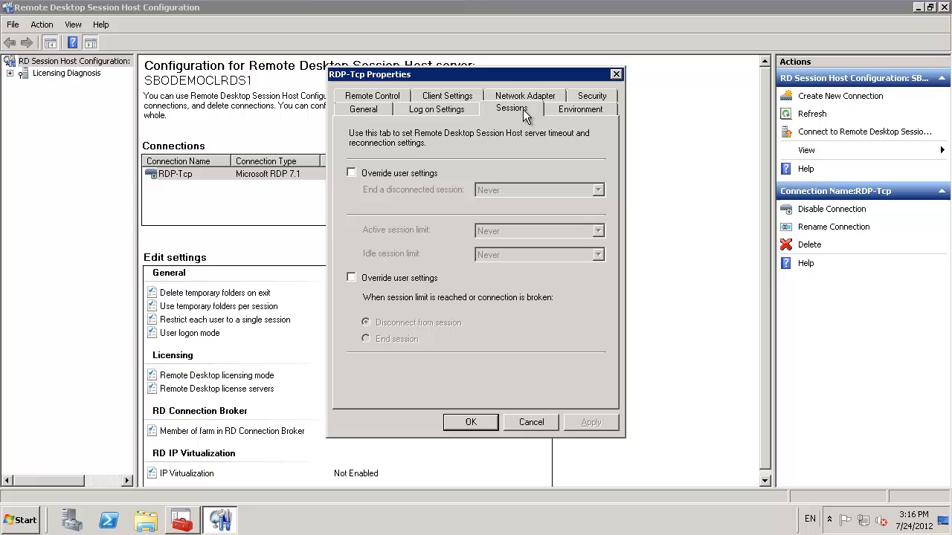
click(581, 109)
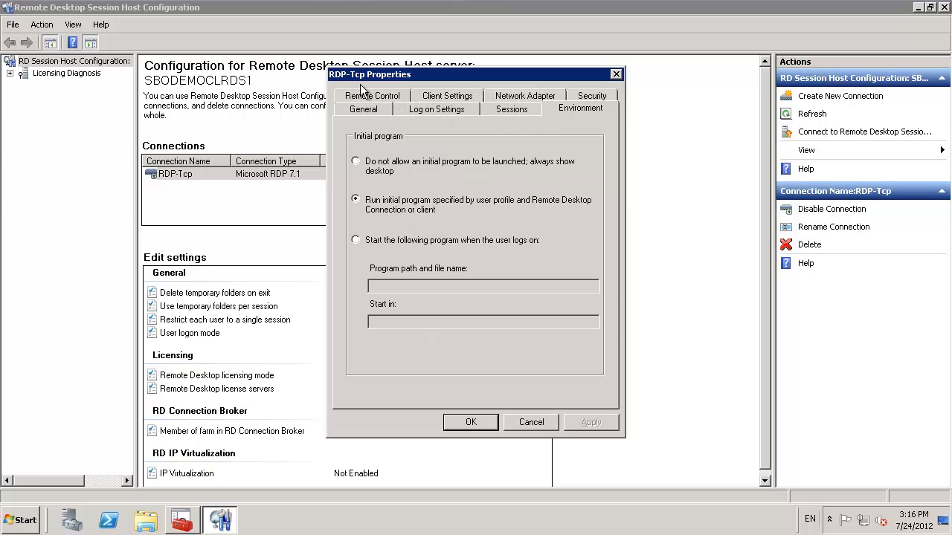
click(380, 99)
click(447, 112)
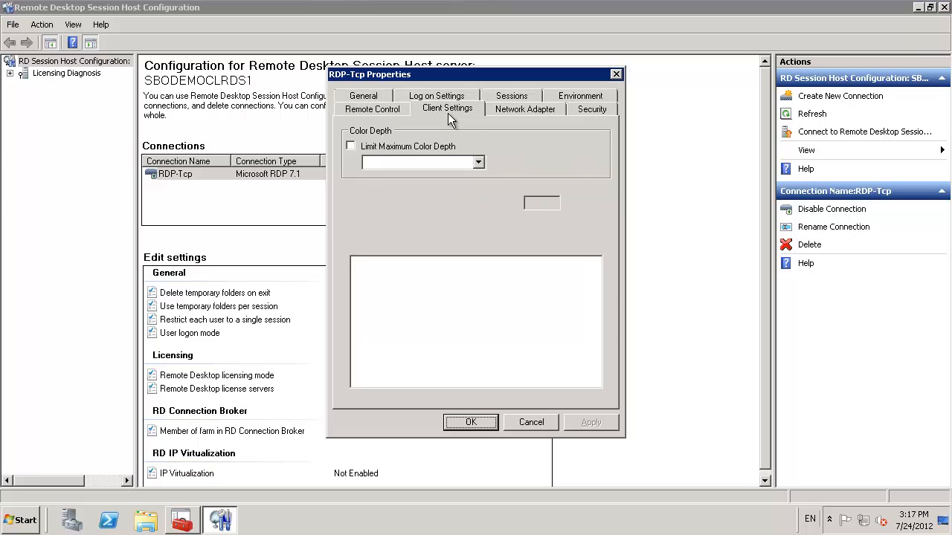
click(499, 110)
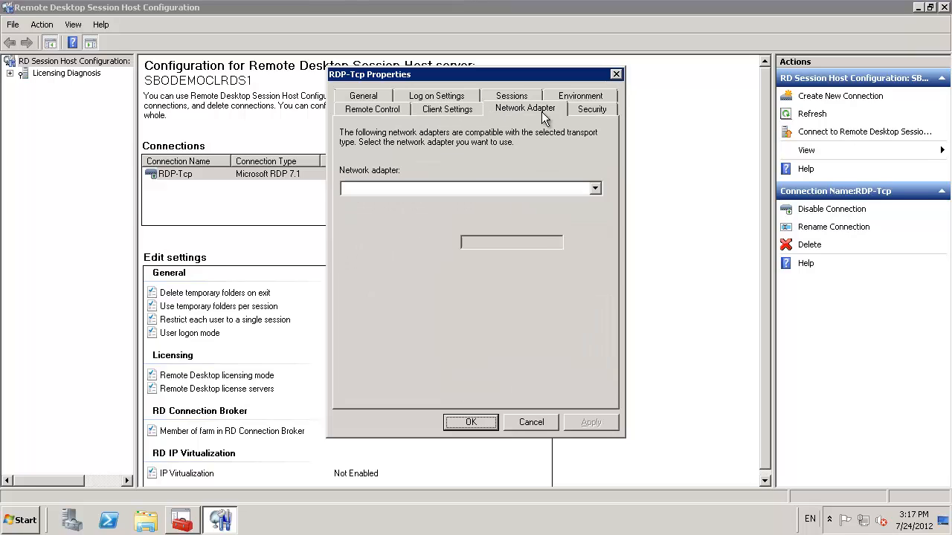
click(586, 113)
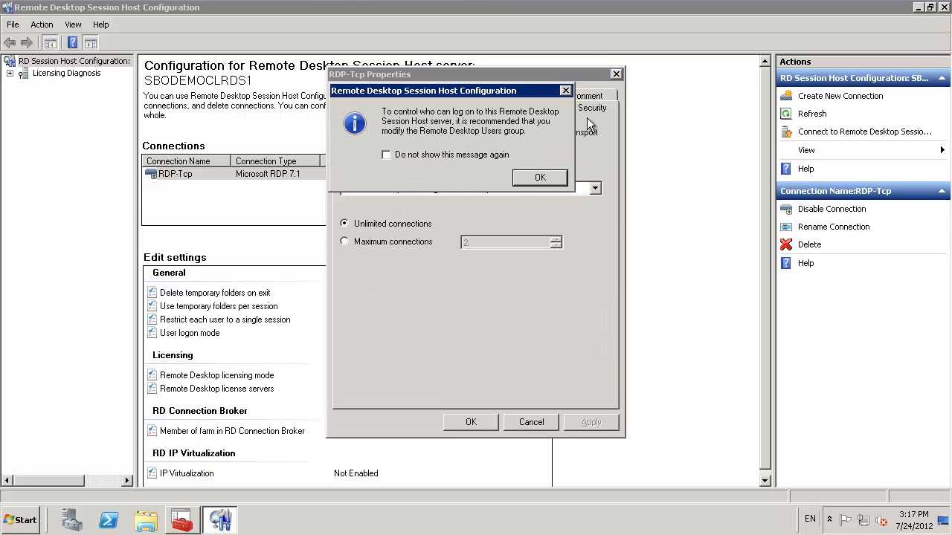
click(540, 180)
click(481, 427)
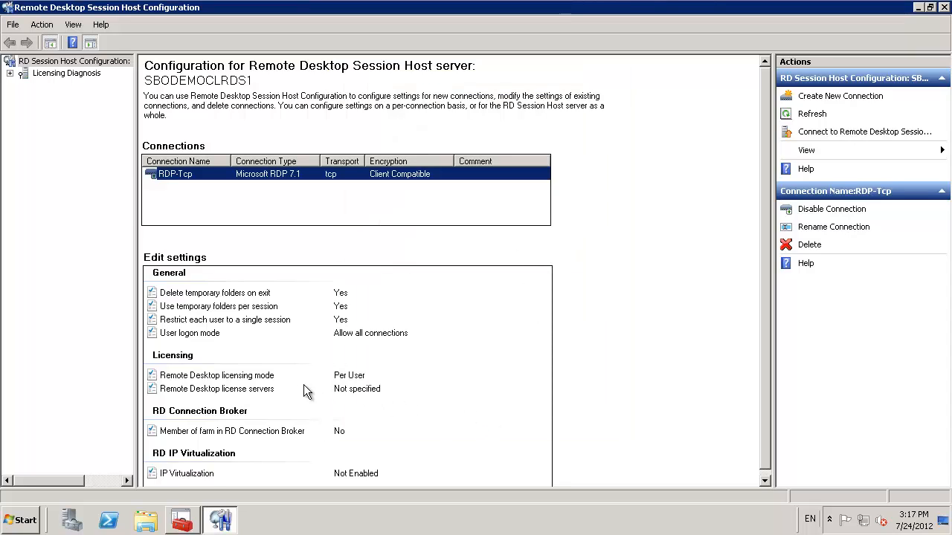
Step: Open the Remote Desktop license servers setting for editing and dismiss the missing license server warning
click(200, 390)
click(199, 390)
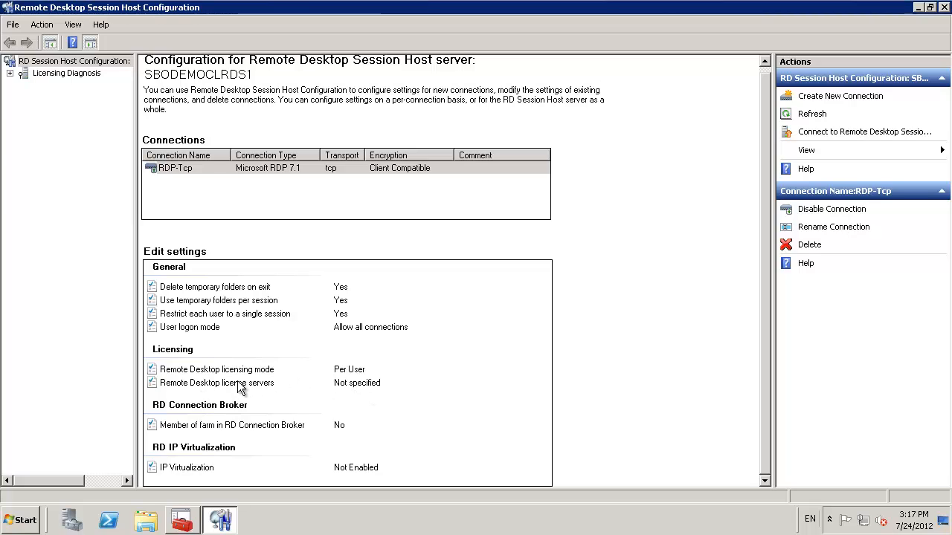
double_click(238, 384)
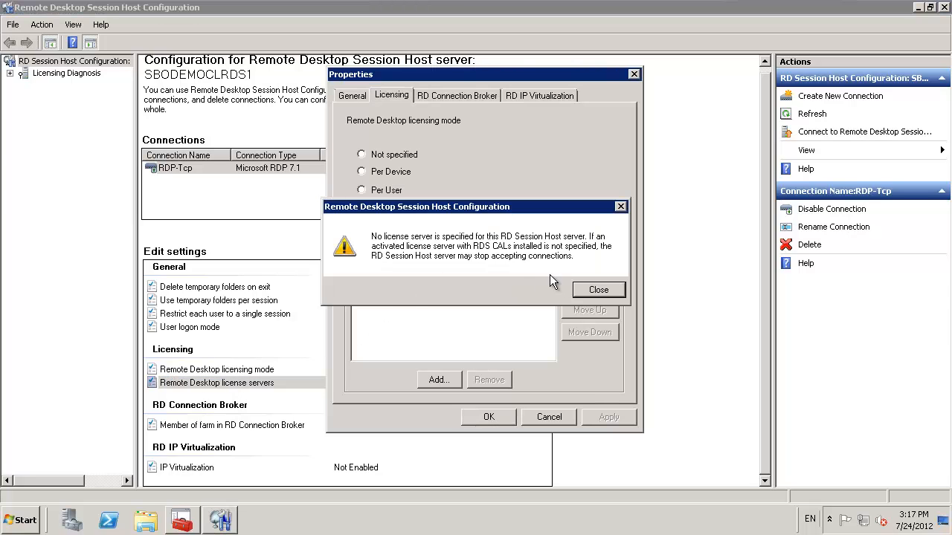
click(587, 292)
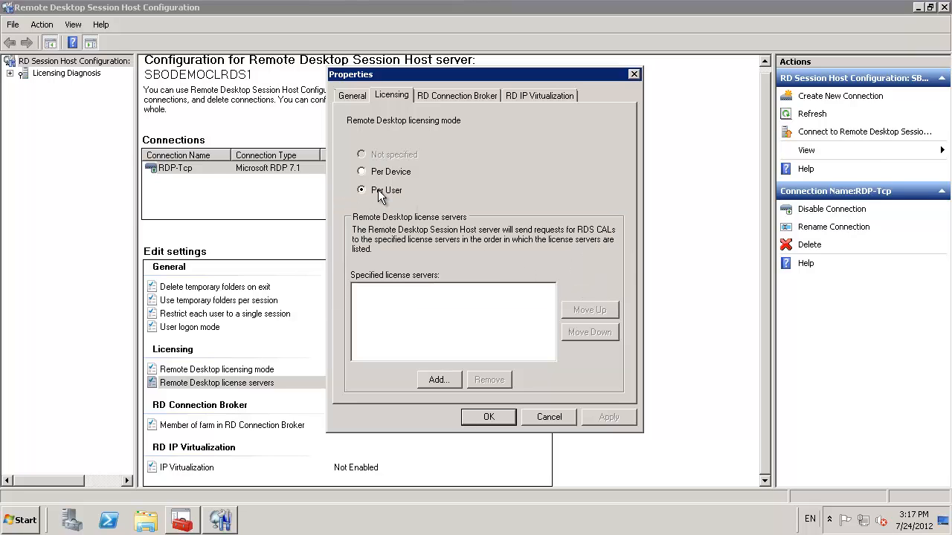
Step: Add the known server SBODEMOCLDC.sbodemocl.com as the specified license server and save the licensing properties
click(439, 381)
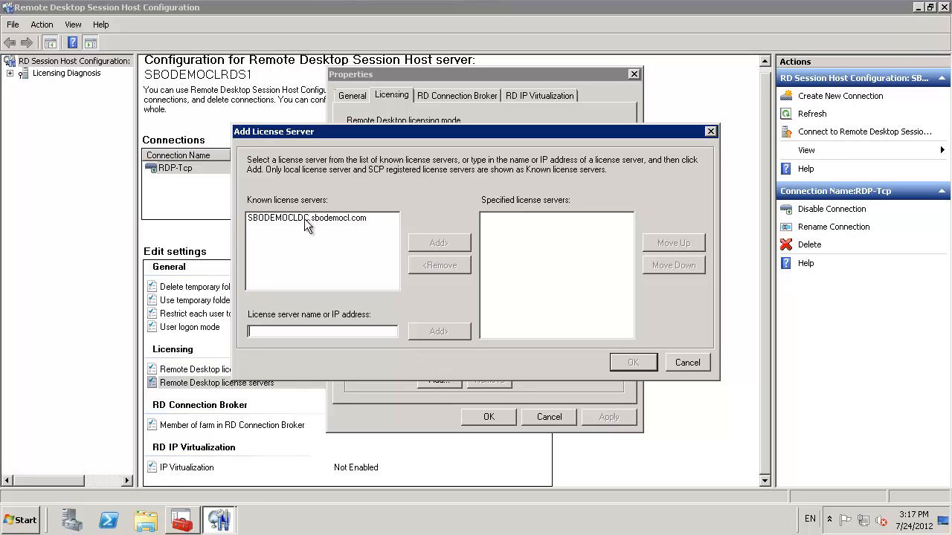
click(303, 223)
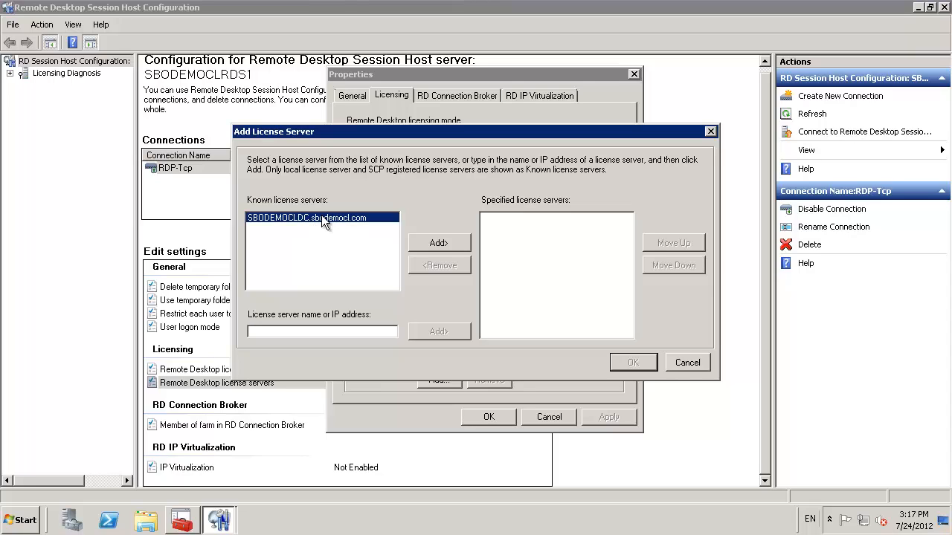
click(437, 249)
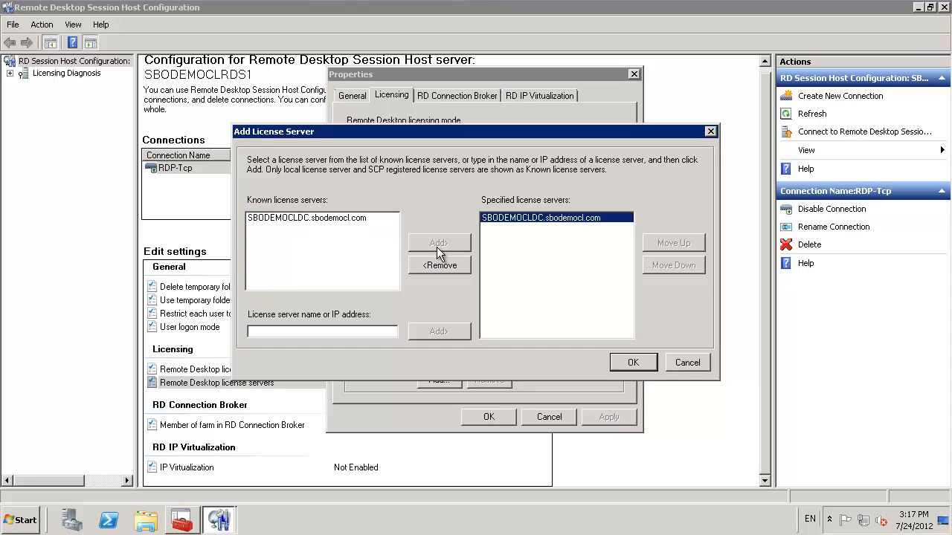
click(626, 370)
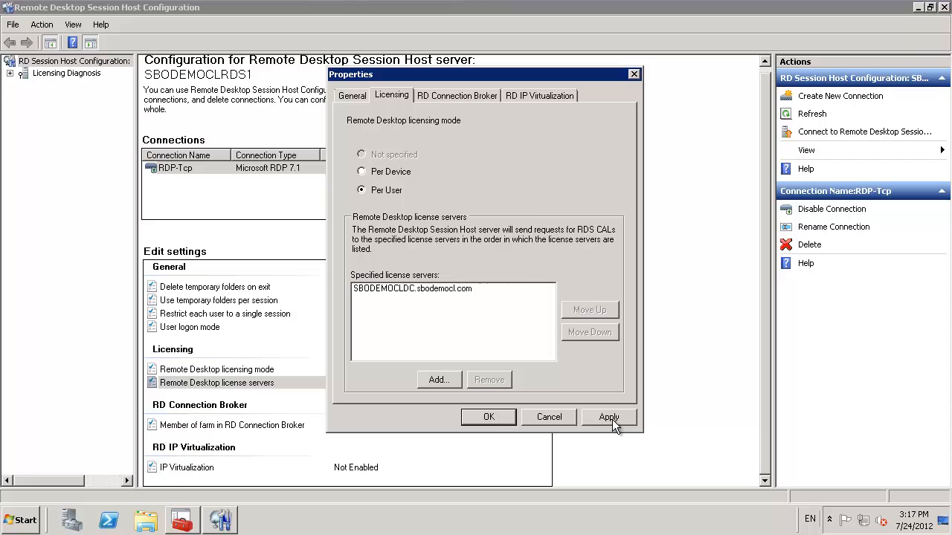
click(489, 418)
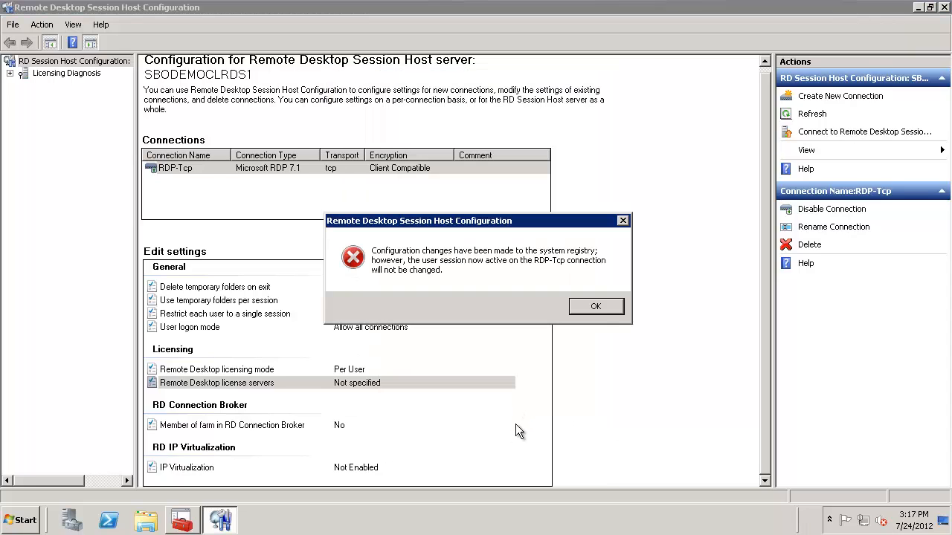
click(596, 309)
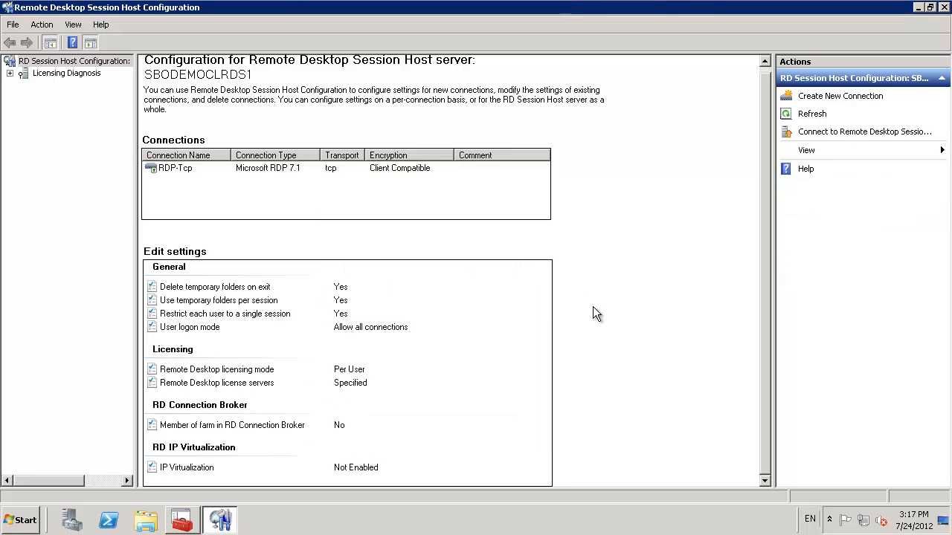